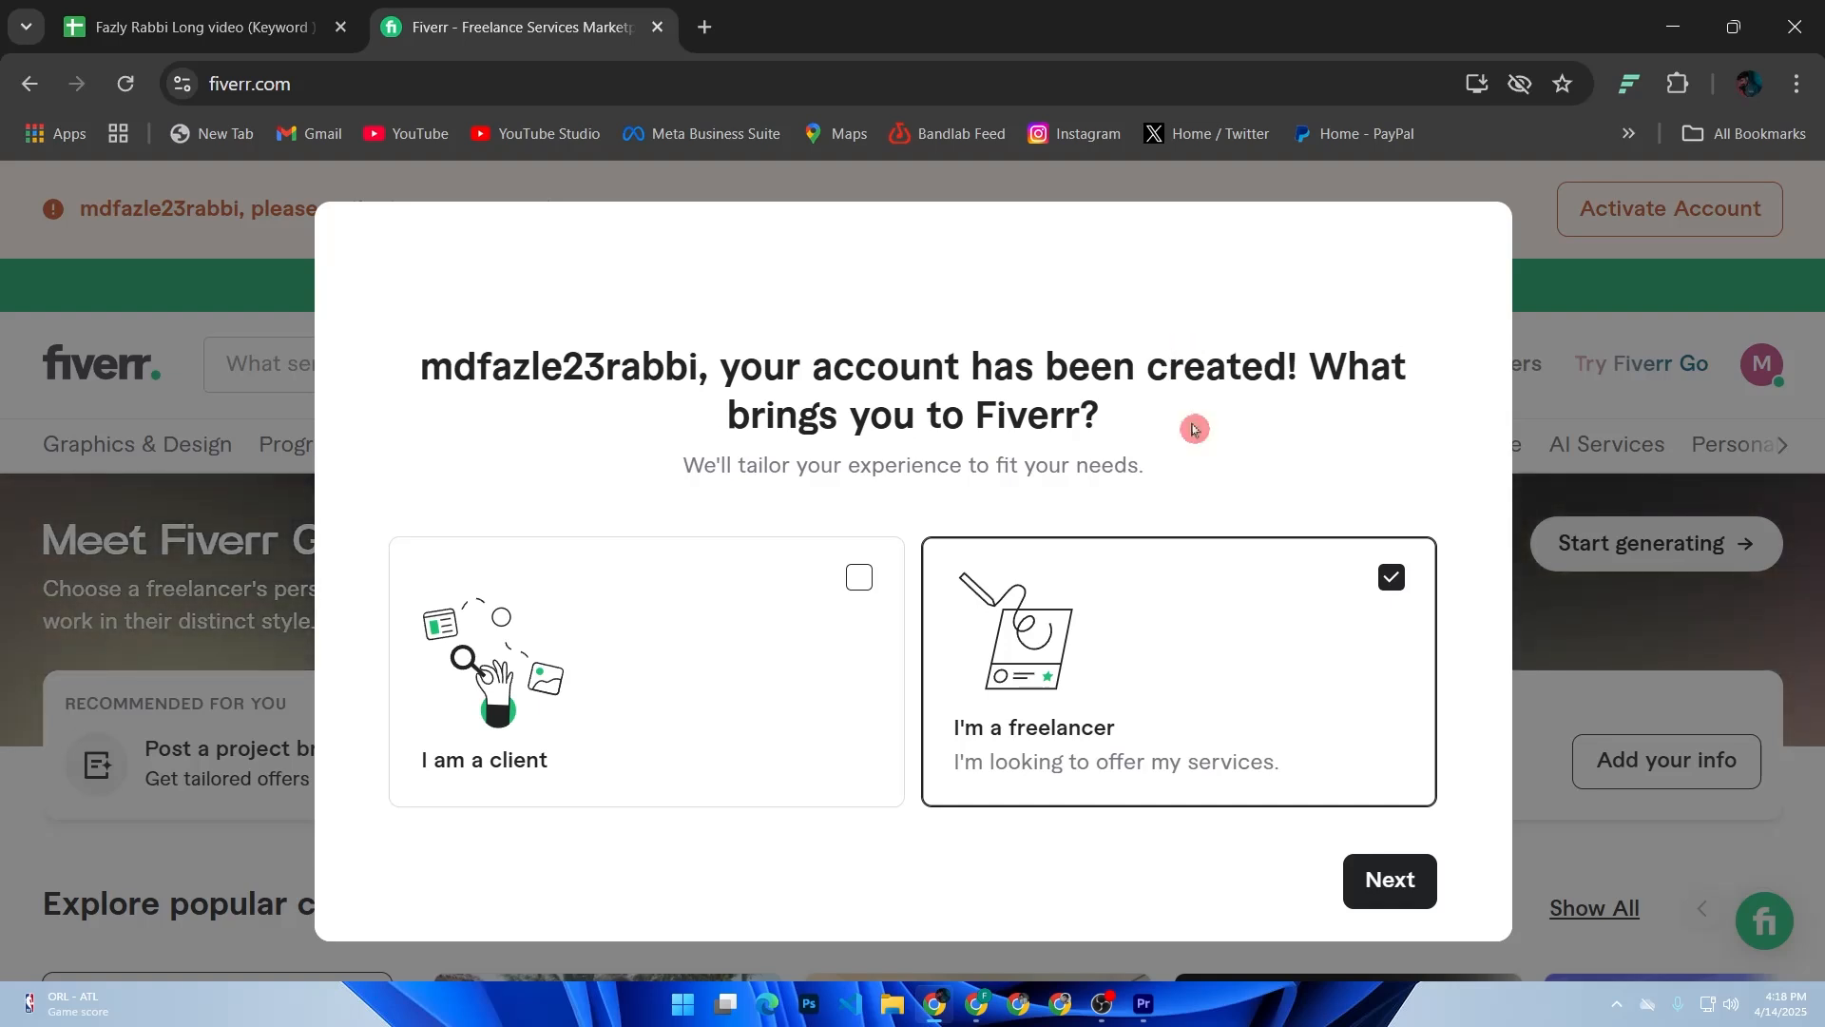
Continue the account setup as a freelancer and choose Solo freelancer as the freelancer type
click(1377, 880)
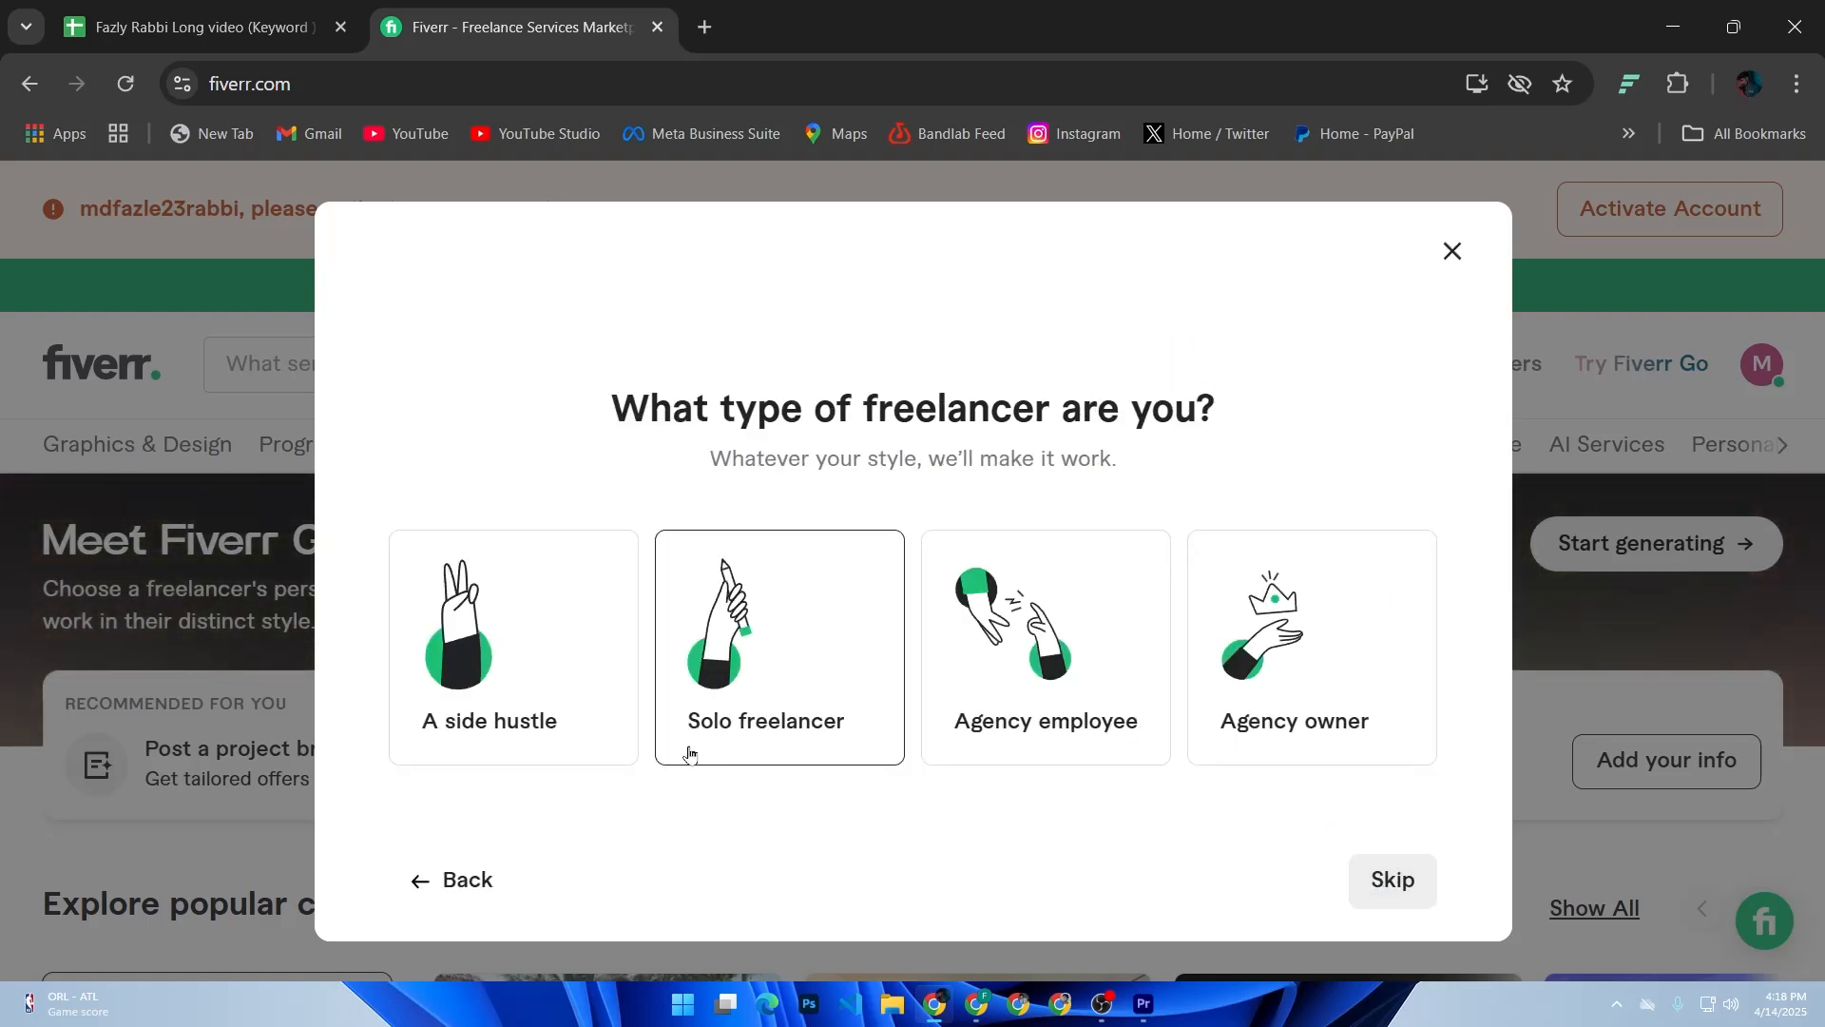
click(757, 727)
click(1389, 880)
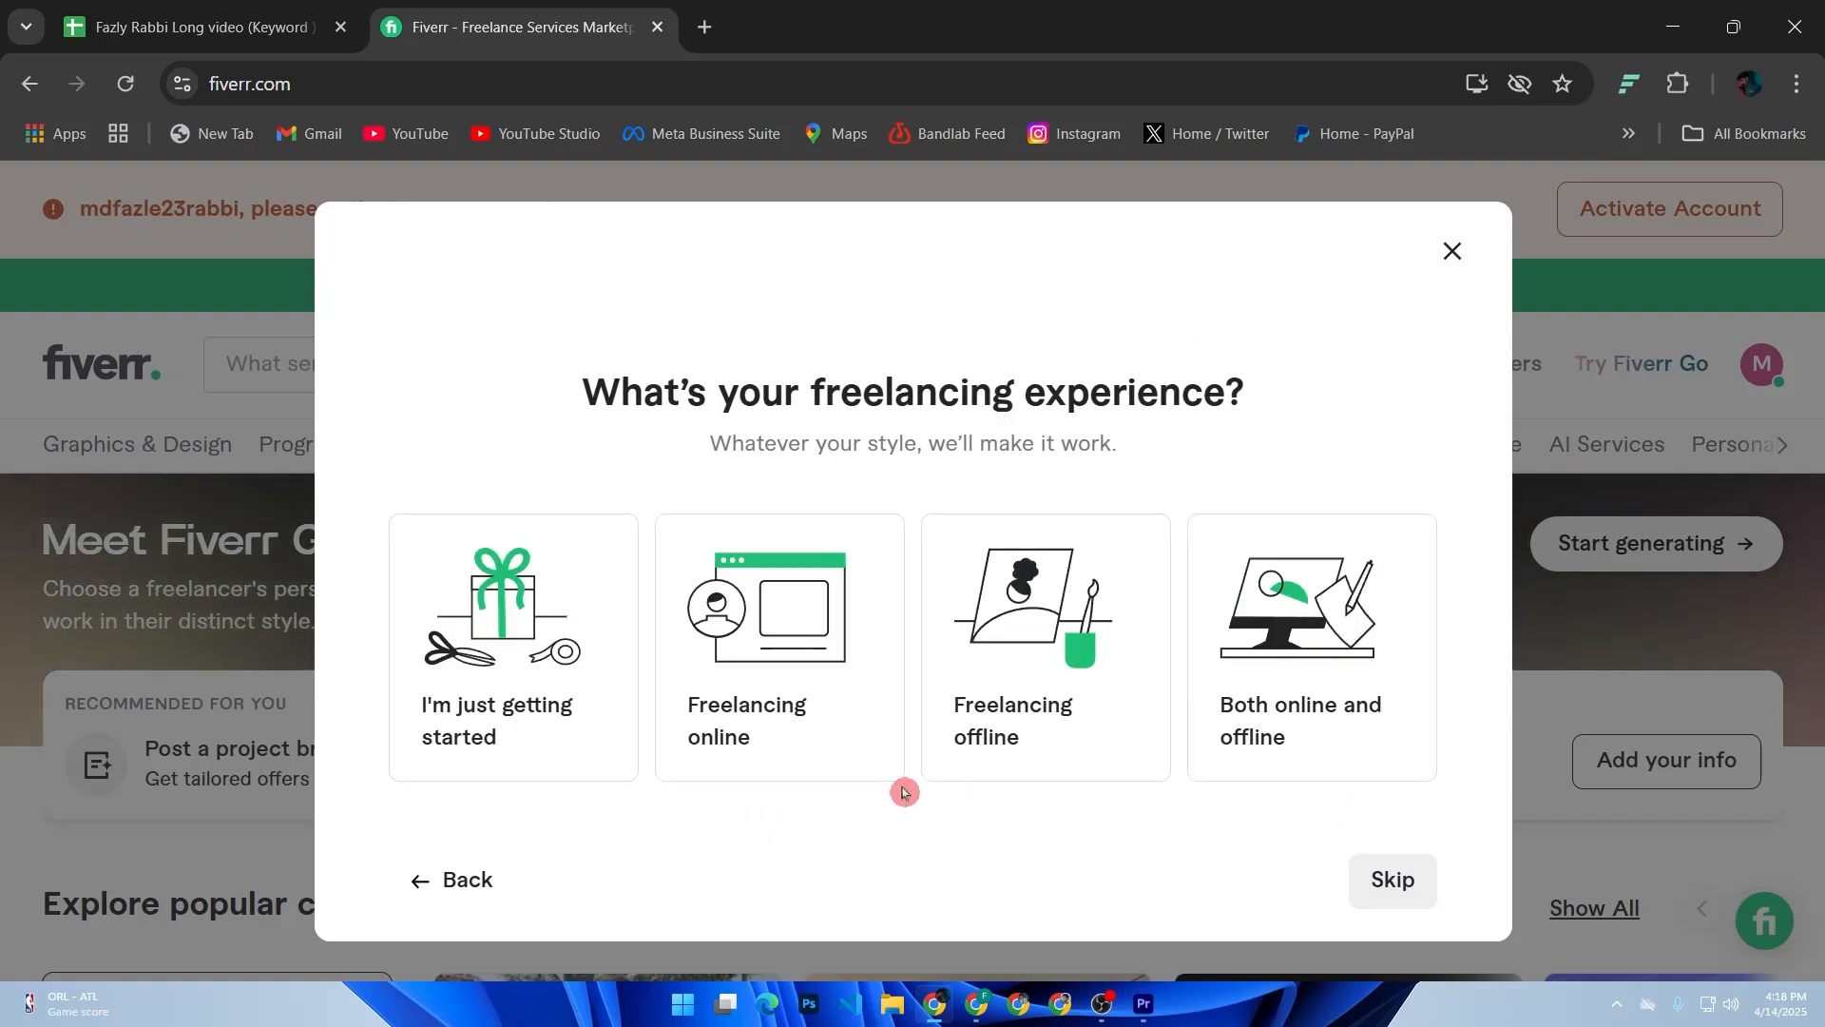
Choose Freelancing online as the freelancing experience and finish the welcome questionnaire by starting to explore the site
click(868, 754)
click(1005, 746)
click(745, 754)
click(1387, 880)
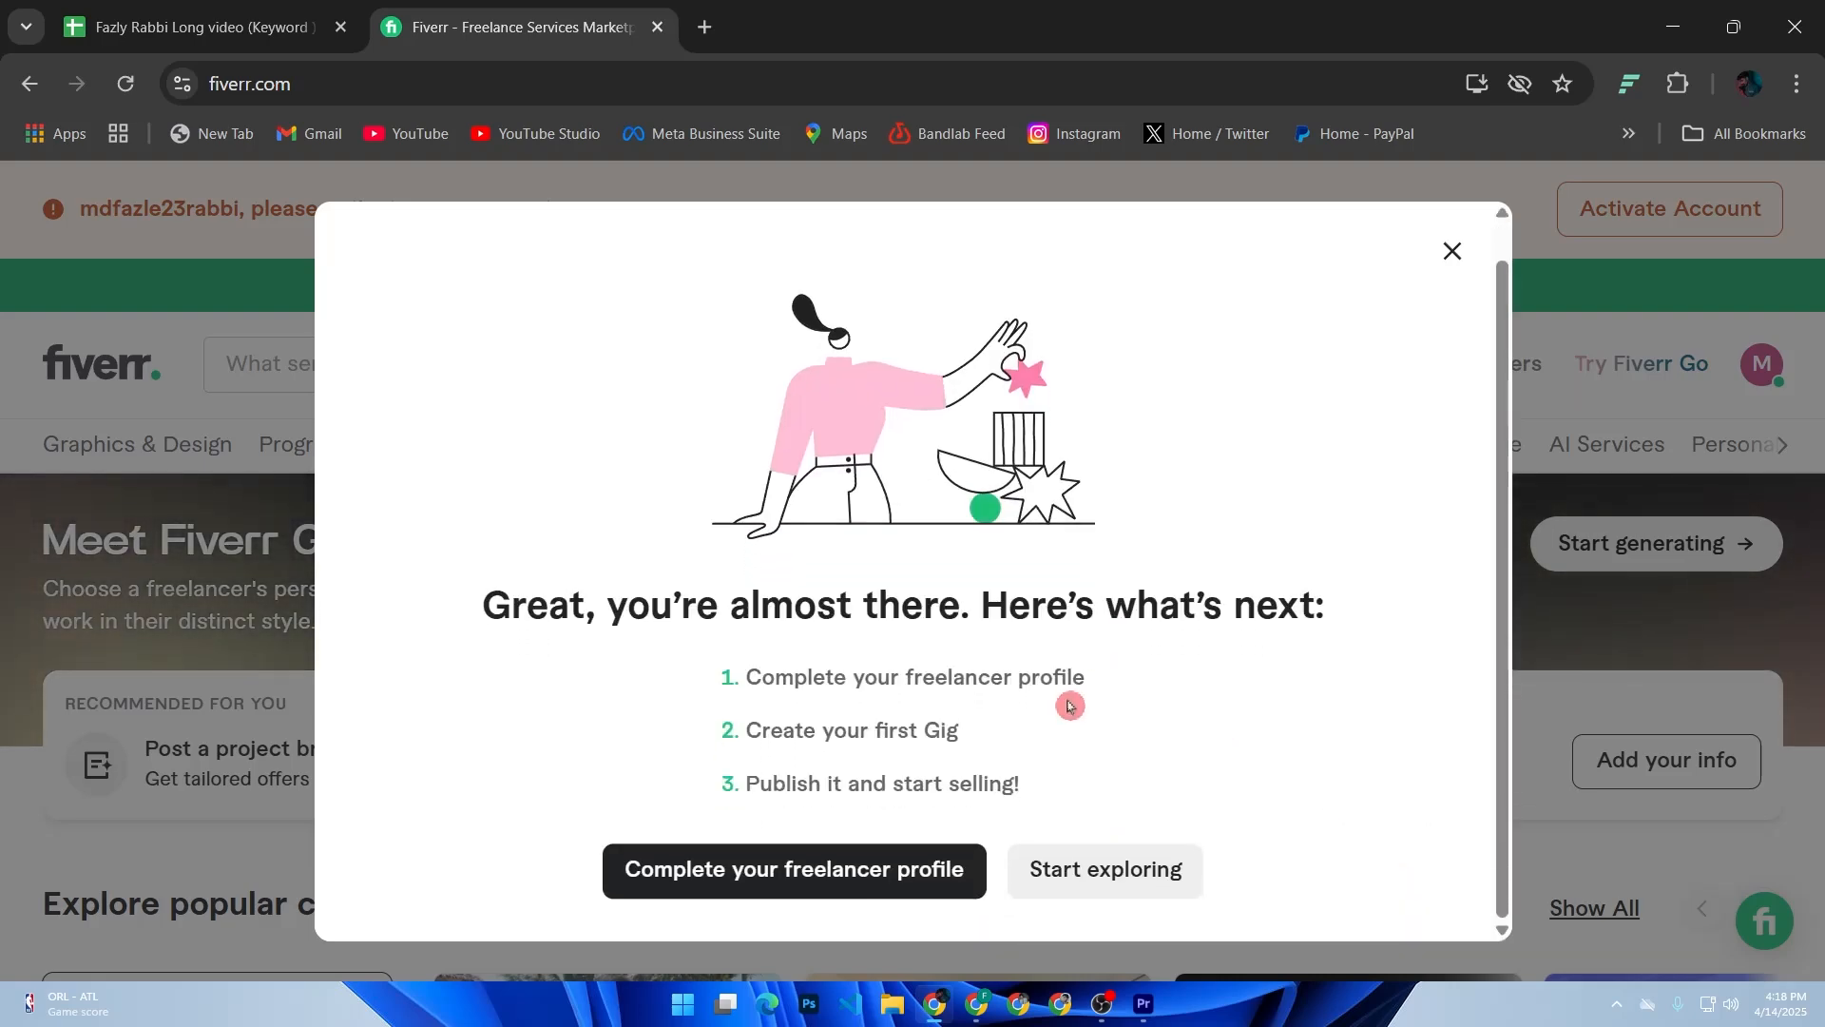
click(1094, 871)
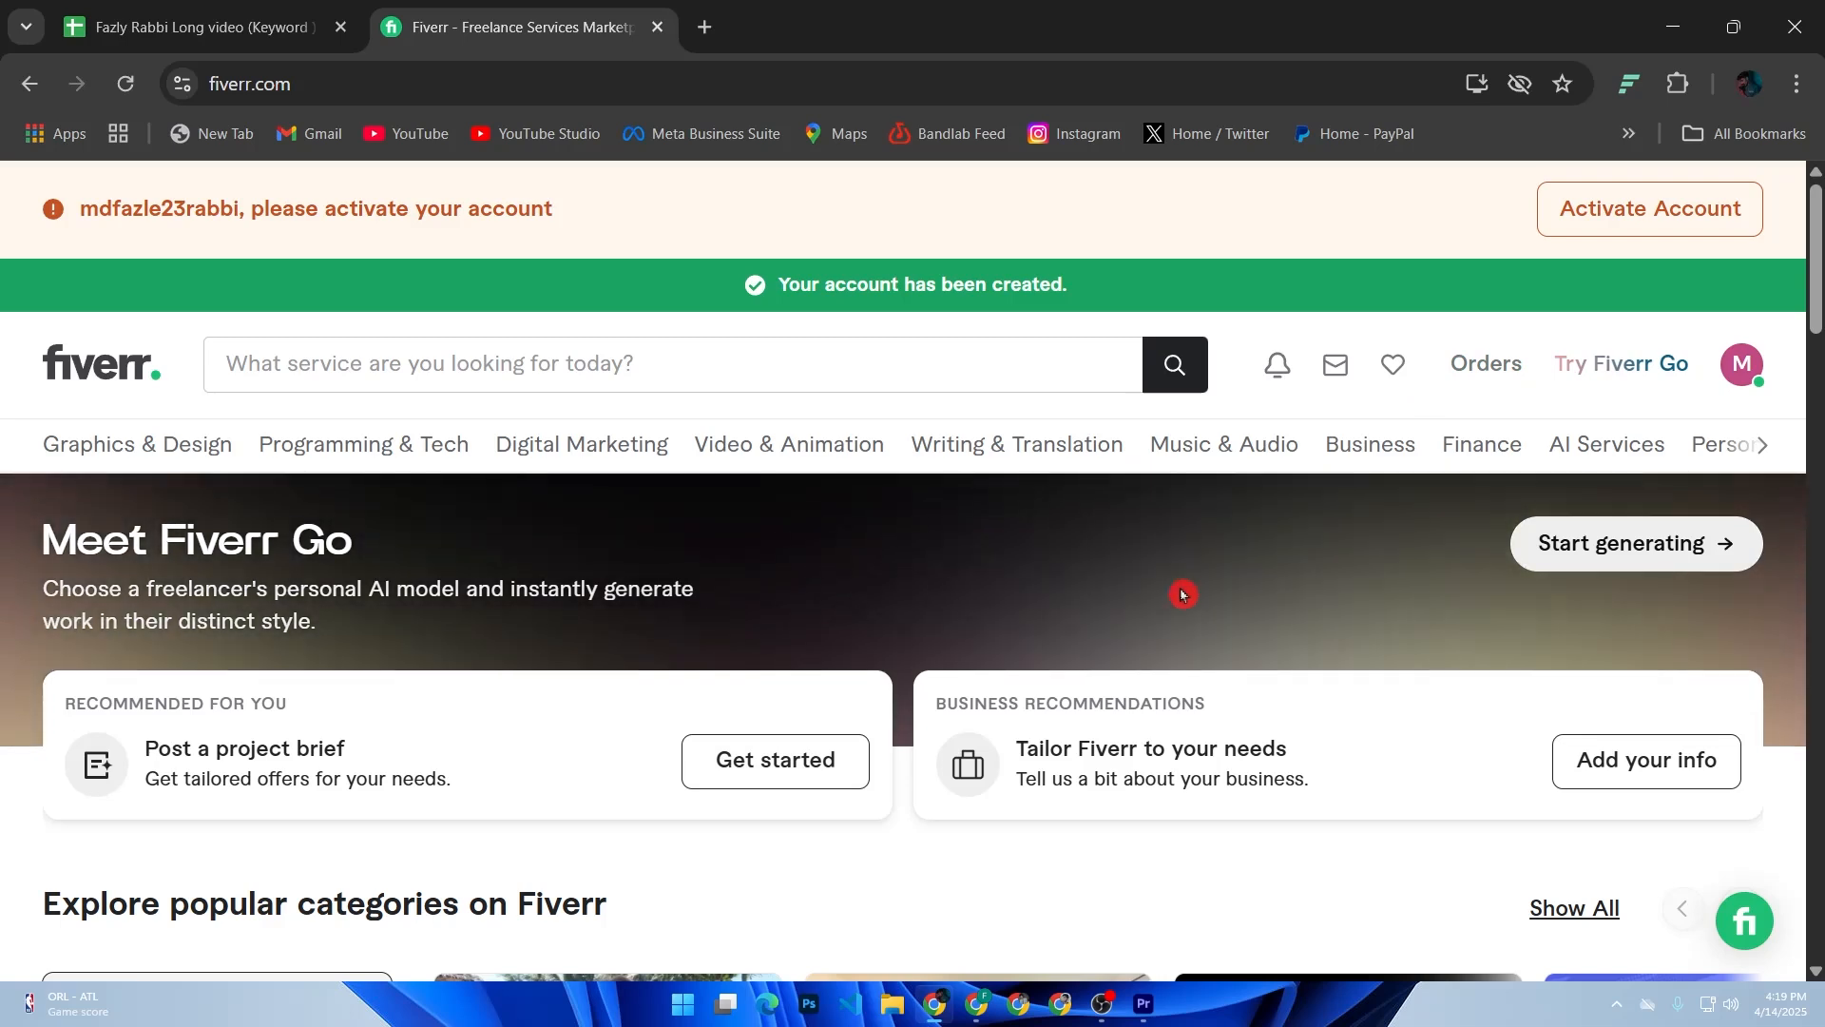
Open the Become a Seller page from the account and look through its freelance community section
click(1755, 371)
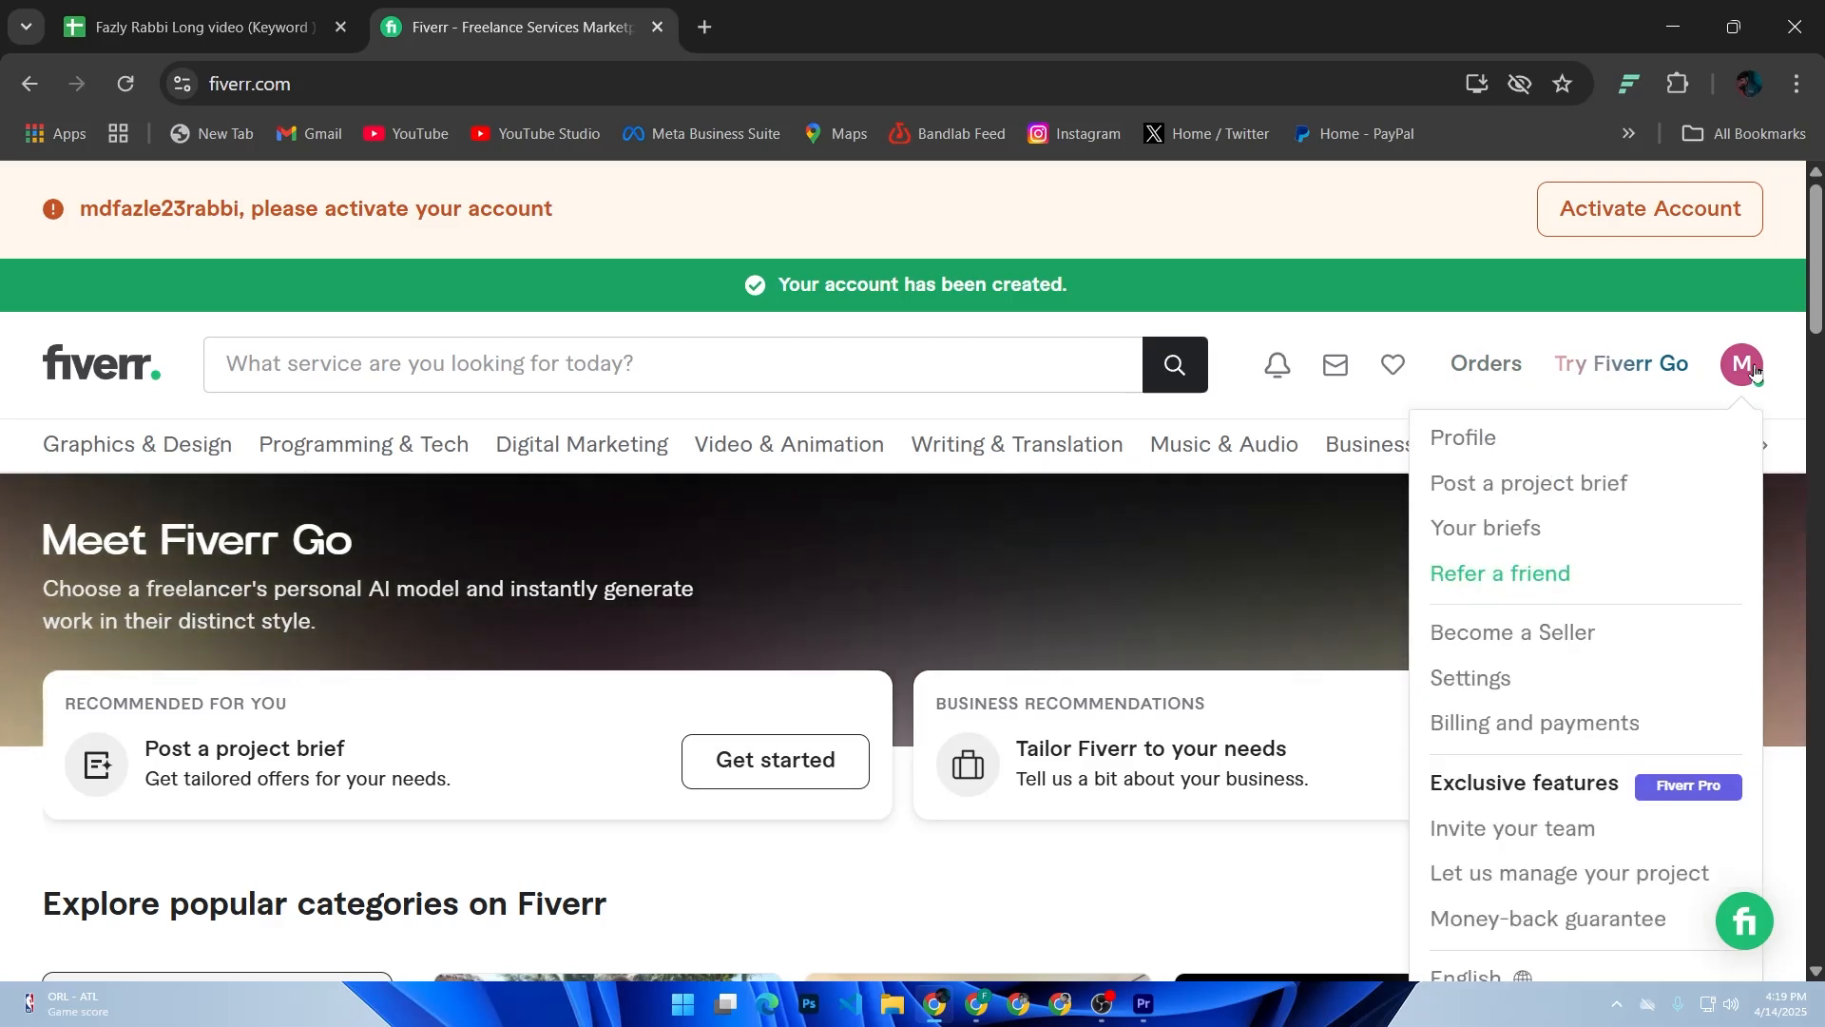
click(1613, 635)
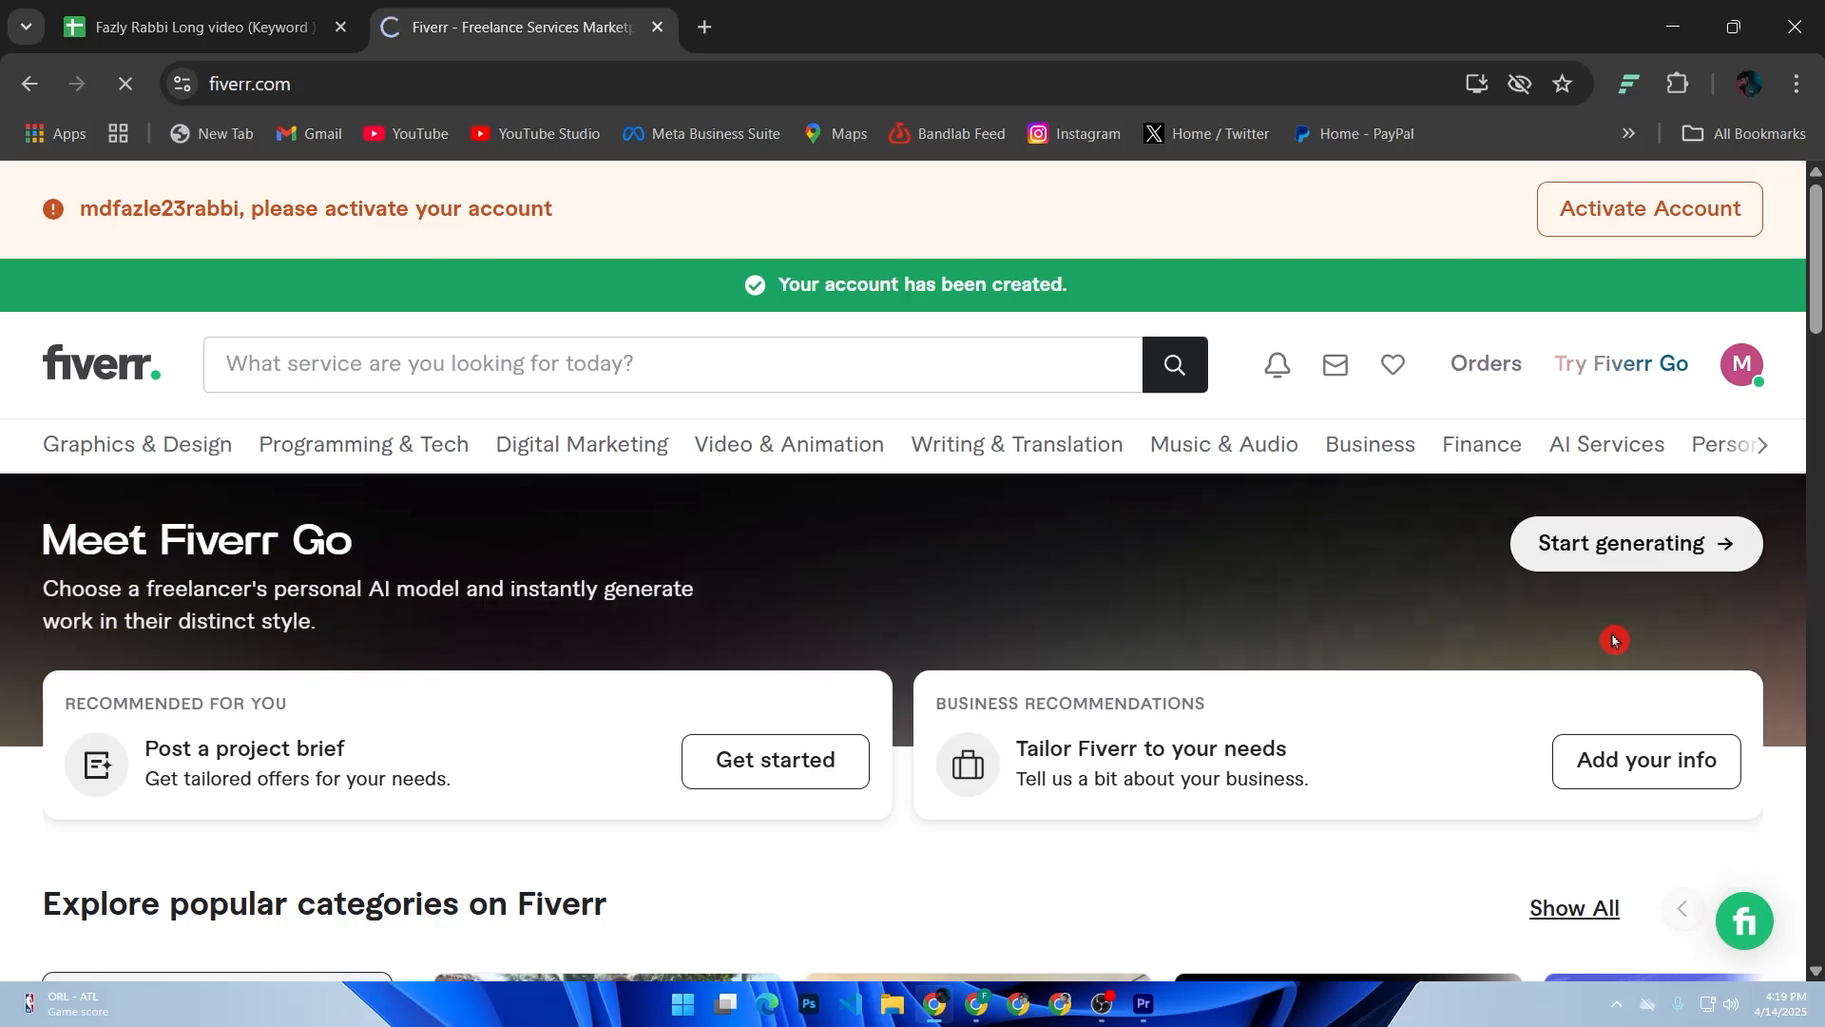
scroll(1246, 580, down, 9)
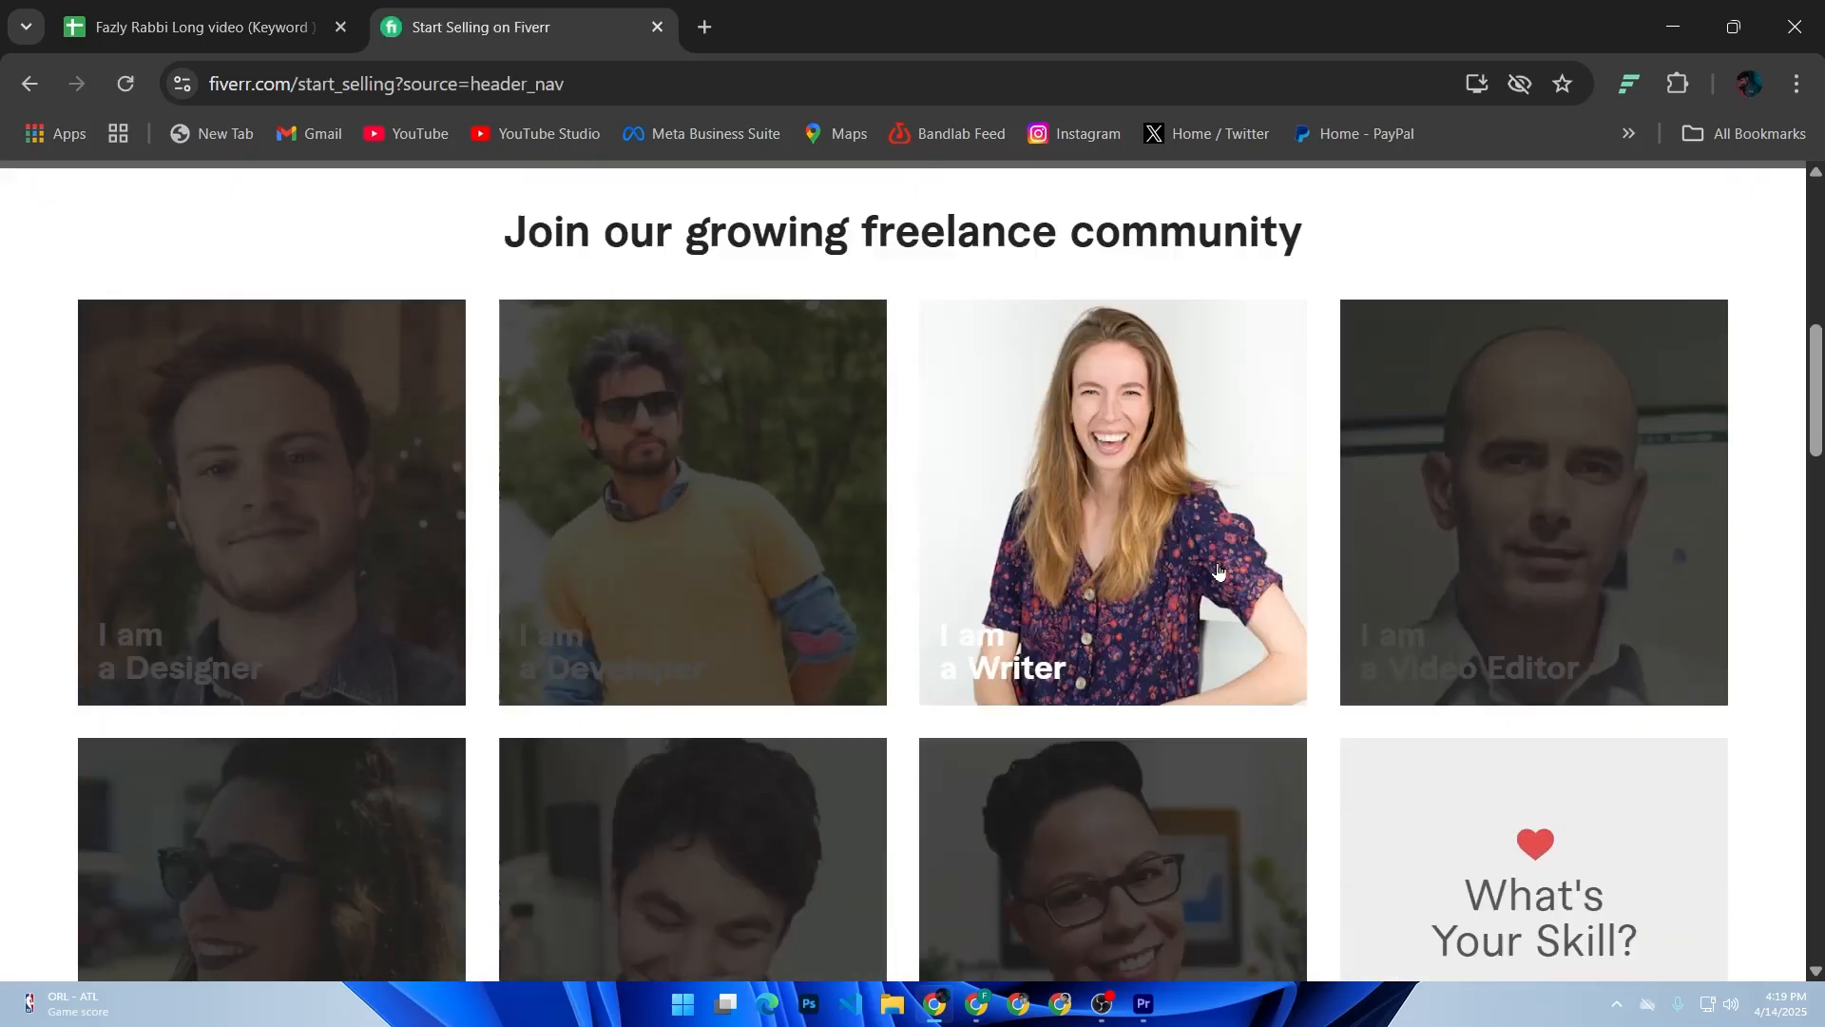
scroll(1221, 566, up, 5)
scroll(1227, 559, down, 2)
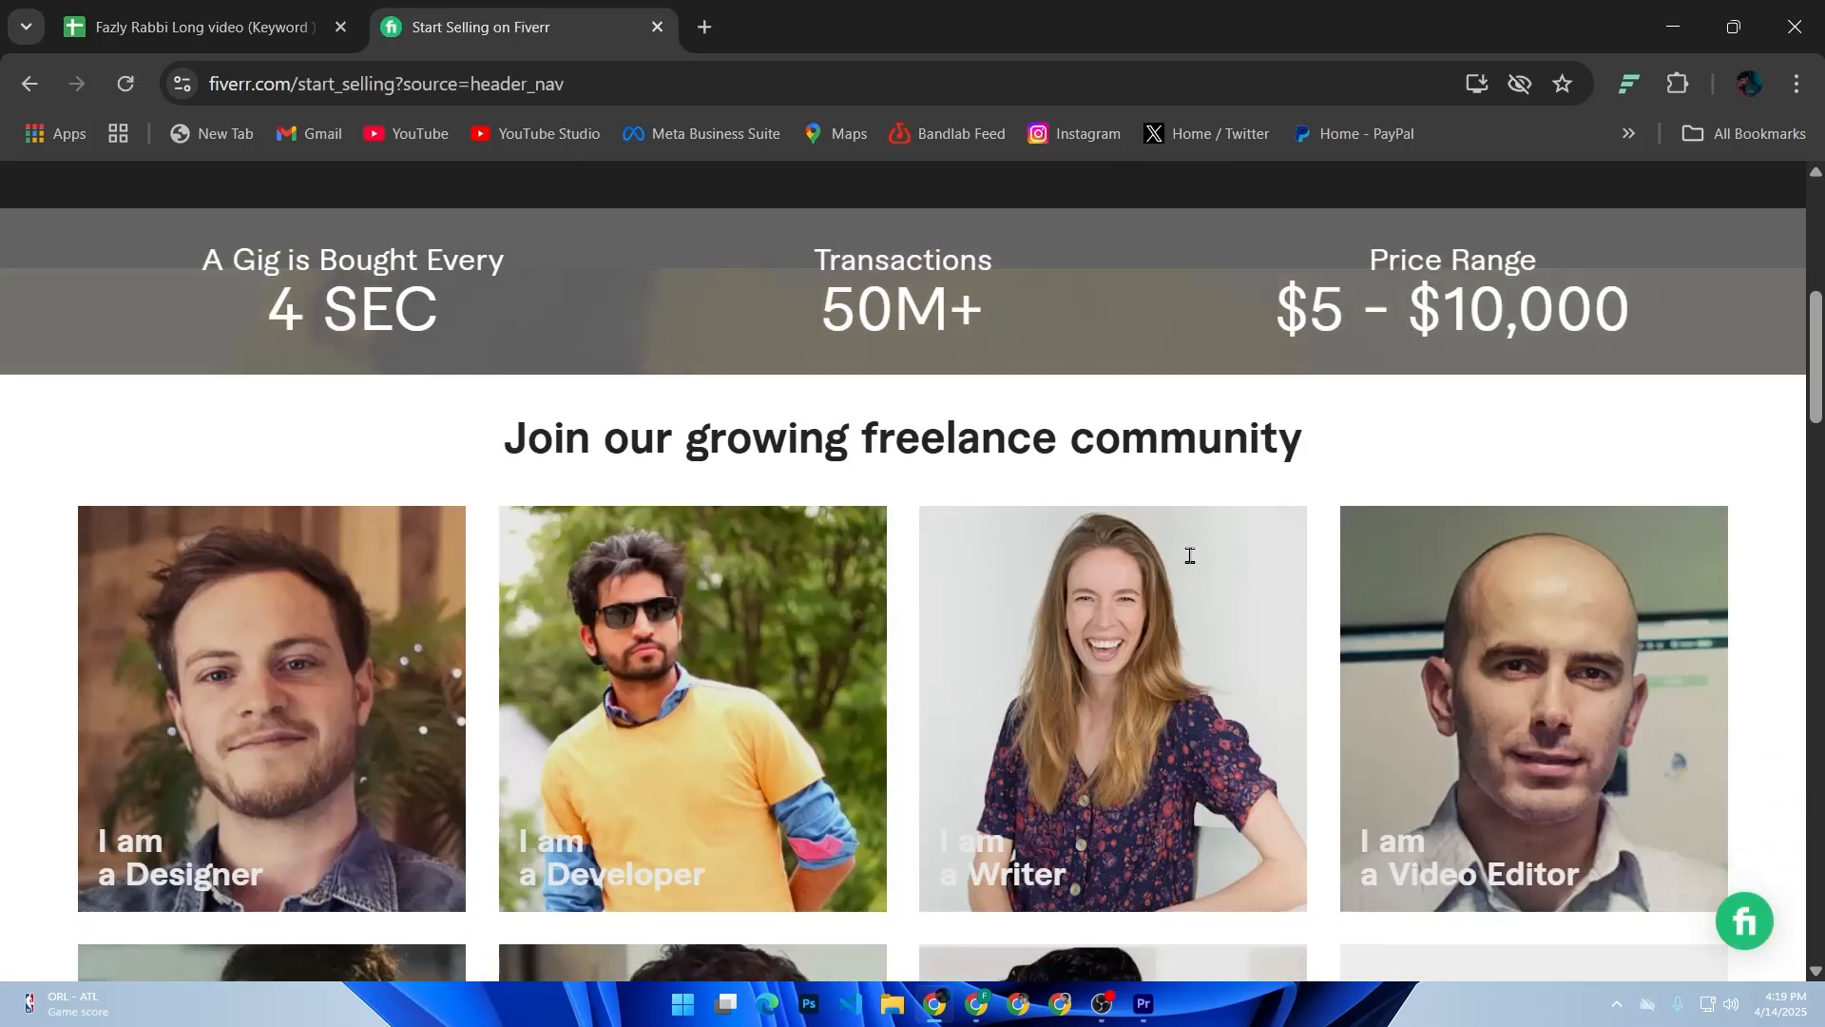
scroll(1115, 549, down, 5)
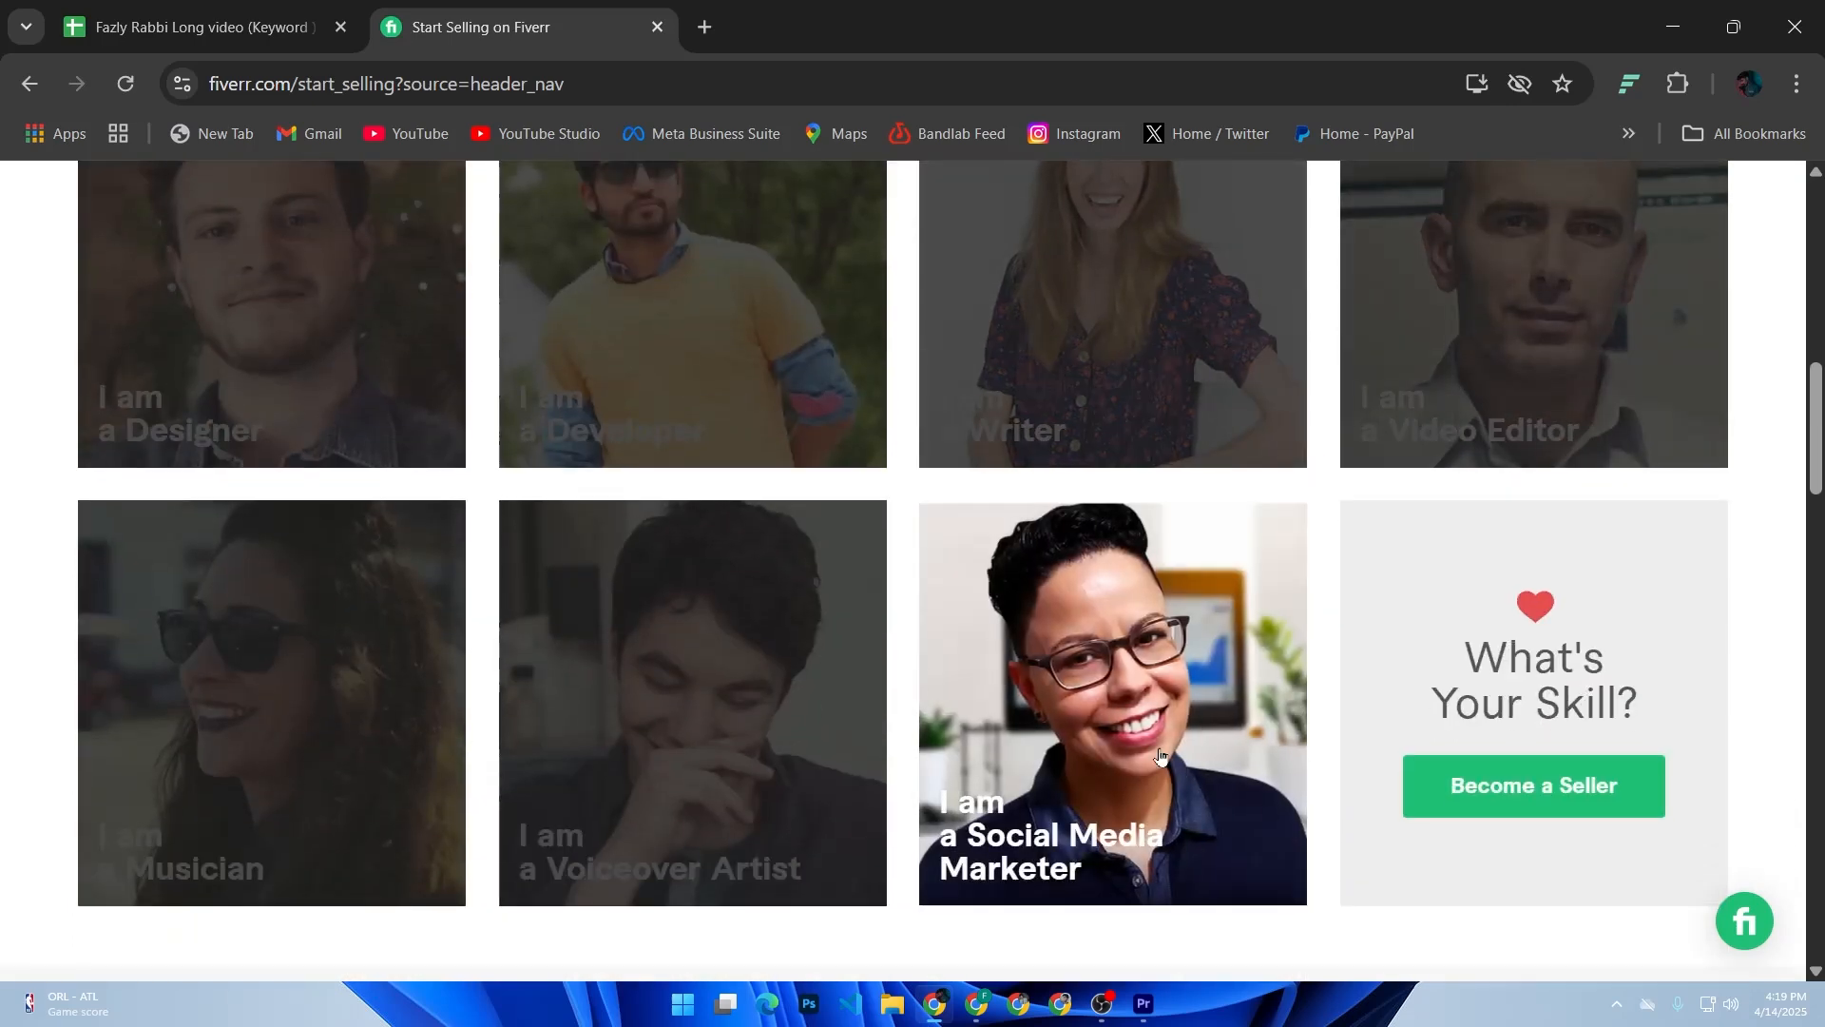
scroll(1231, 737, up, 2)
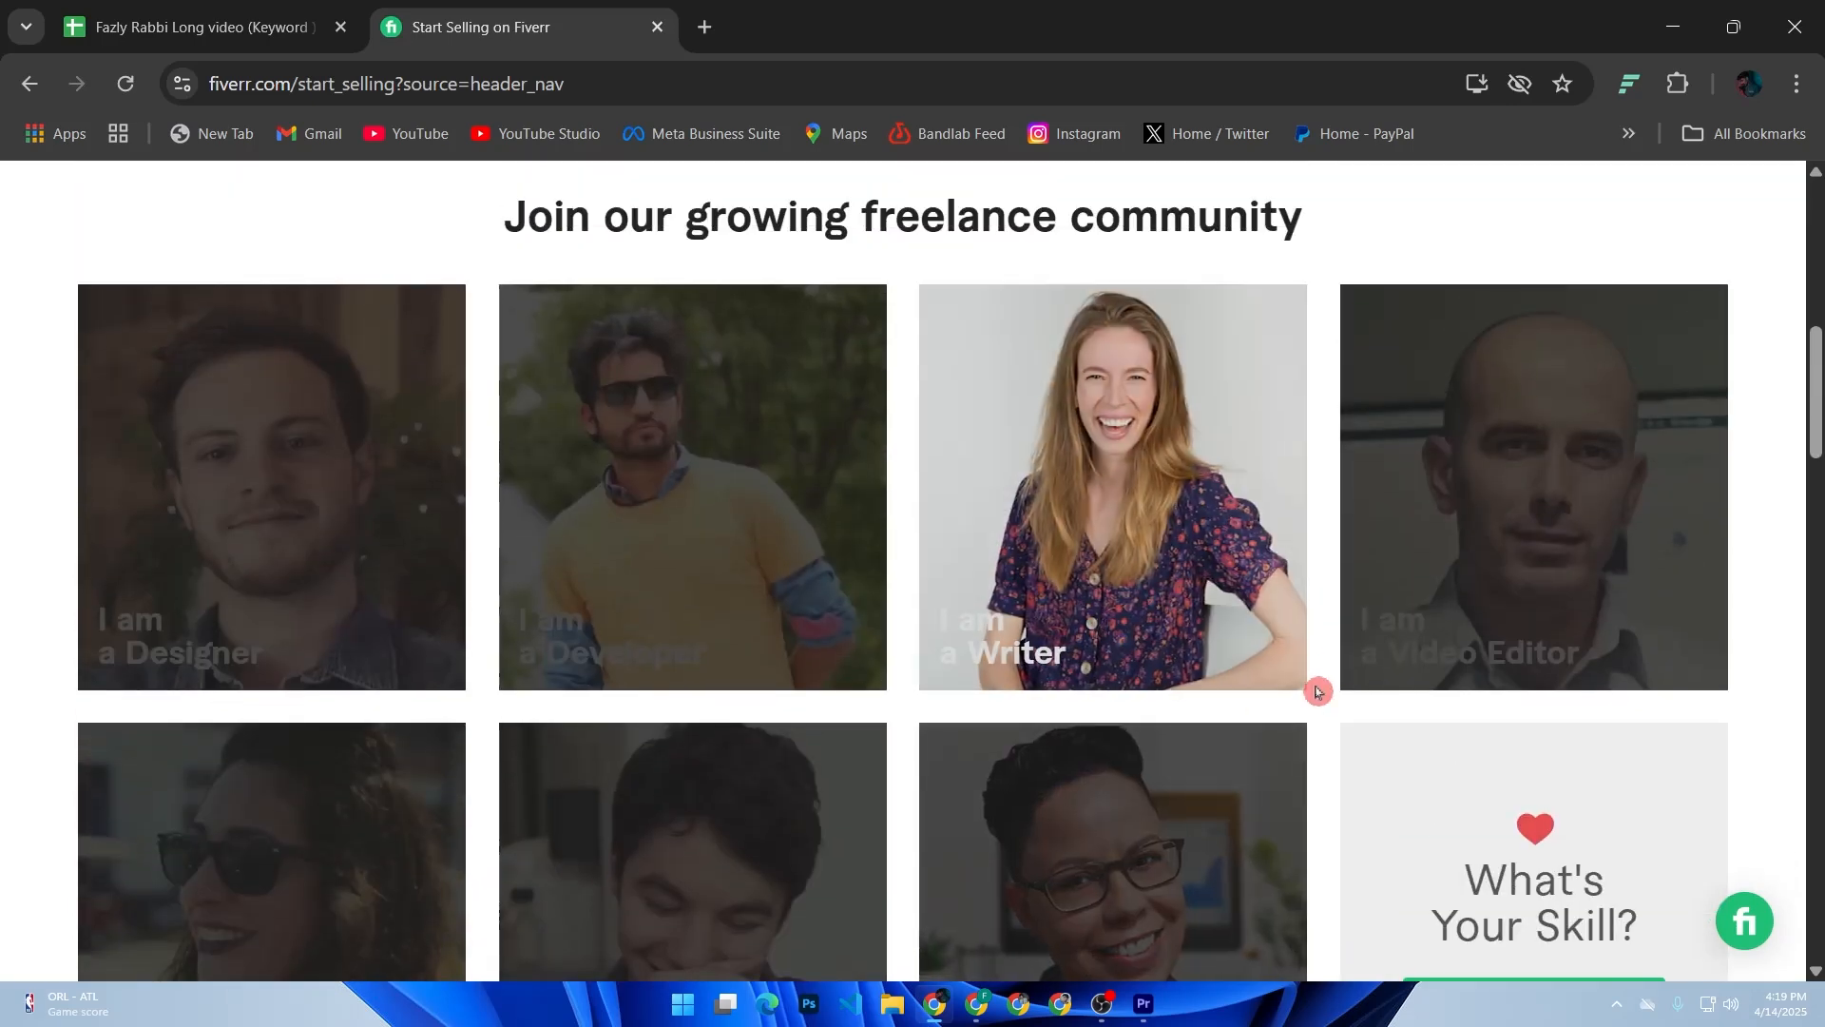
Start selling from the Video Editor profile and continue through the onboarding overview pages to the Personal Info form
click(1404, 603)
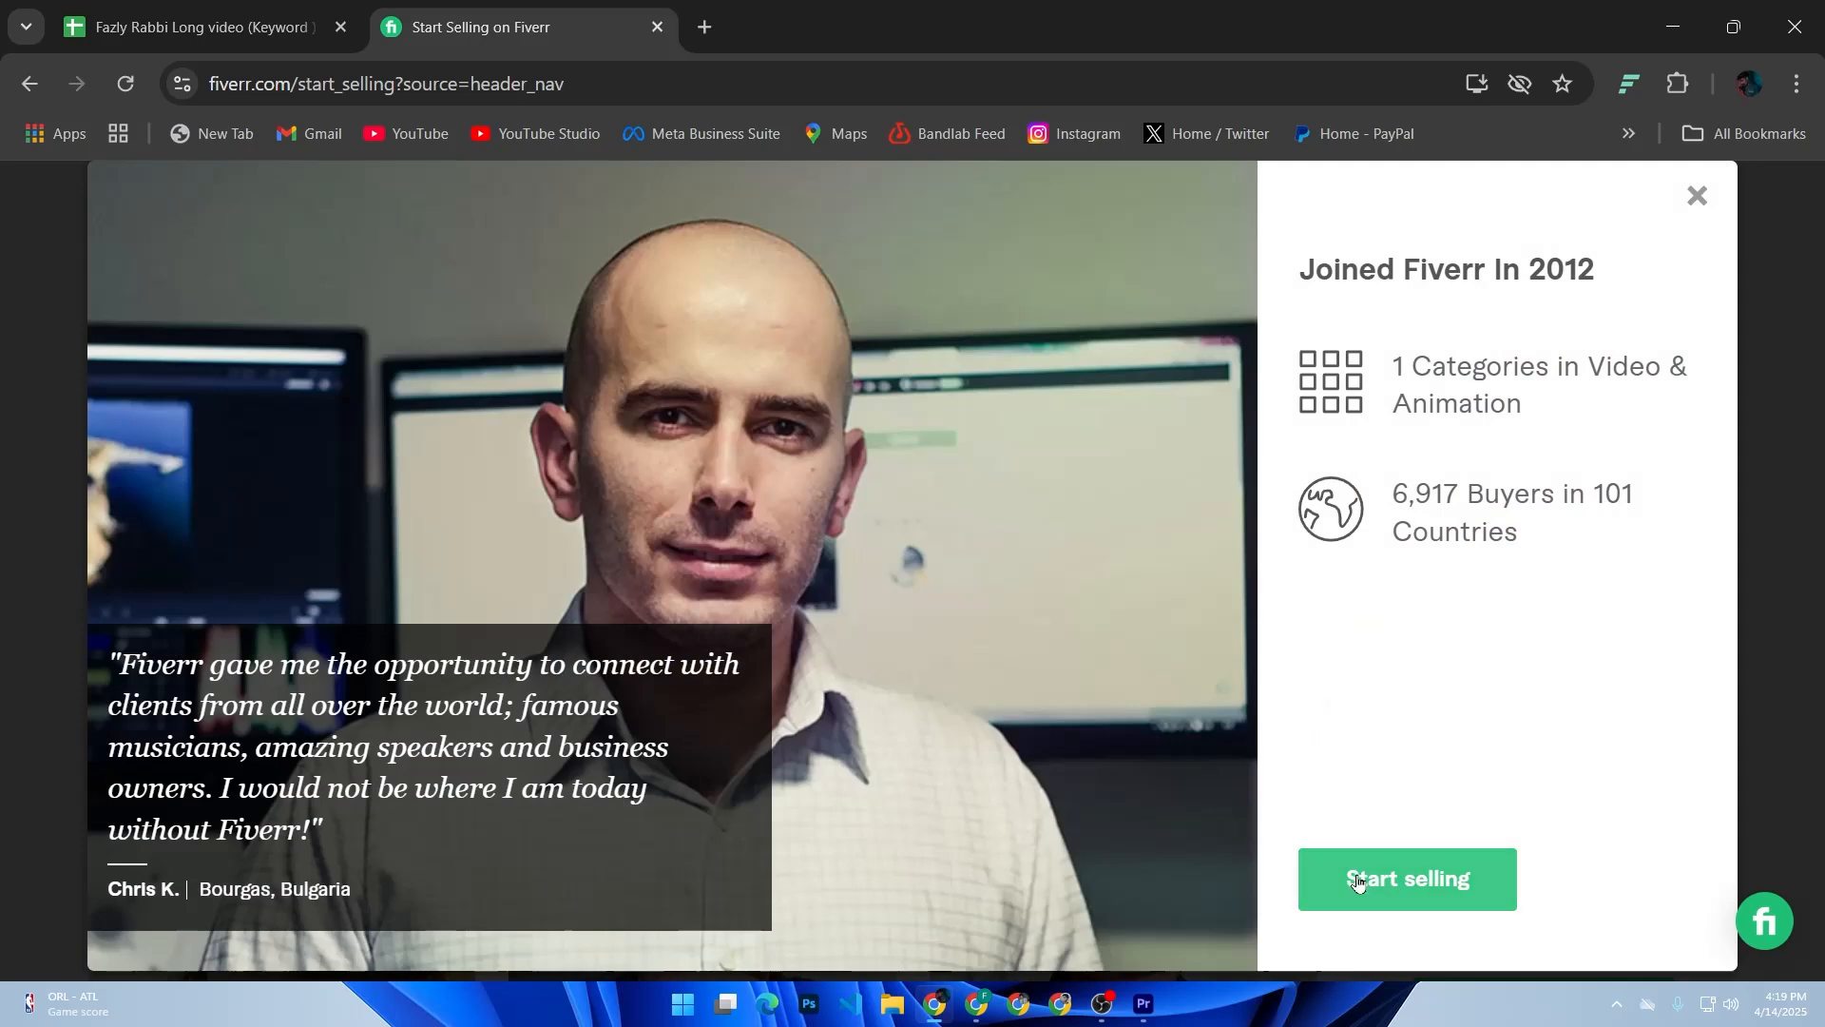
click(1360, 880)
scroll(950, 732, down, 1)
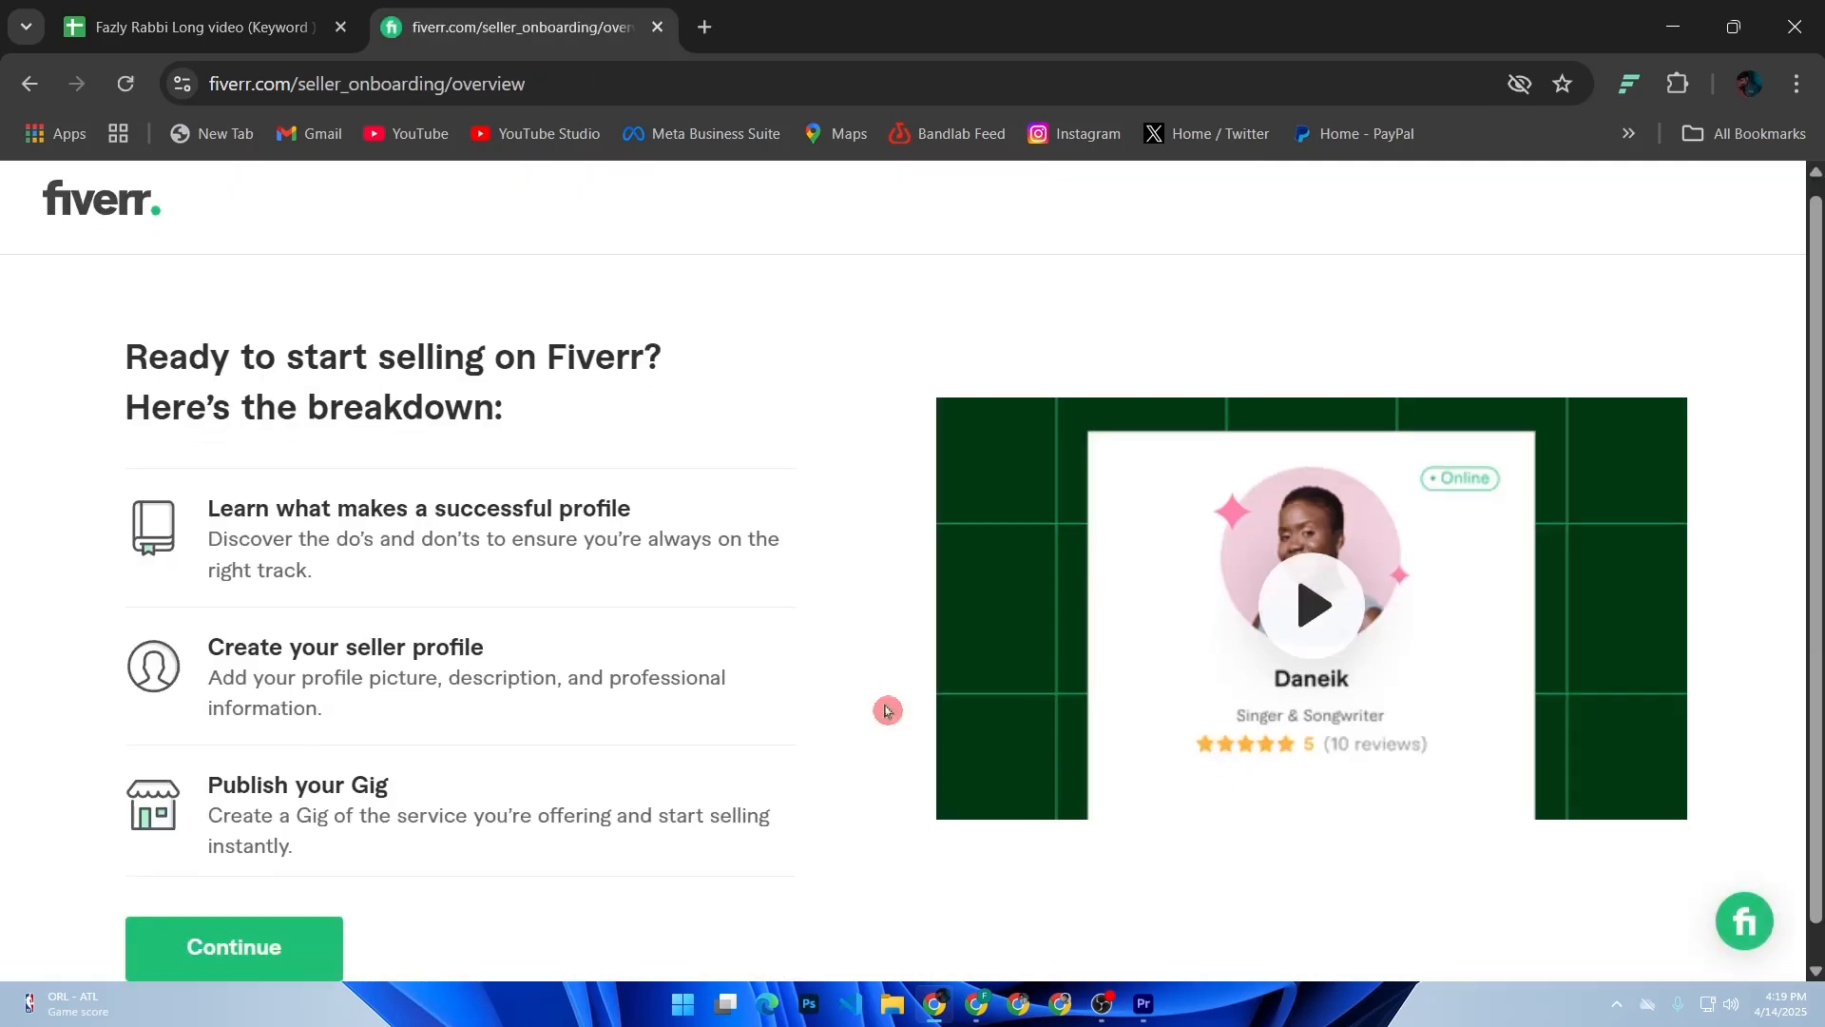
click(276, 894)
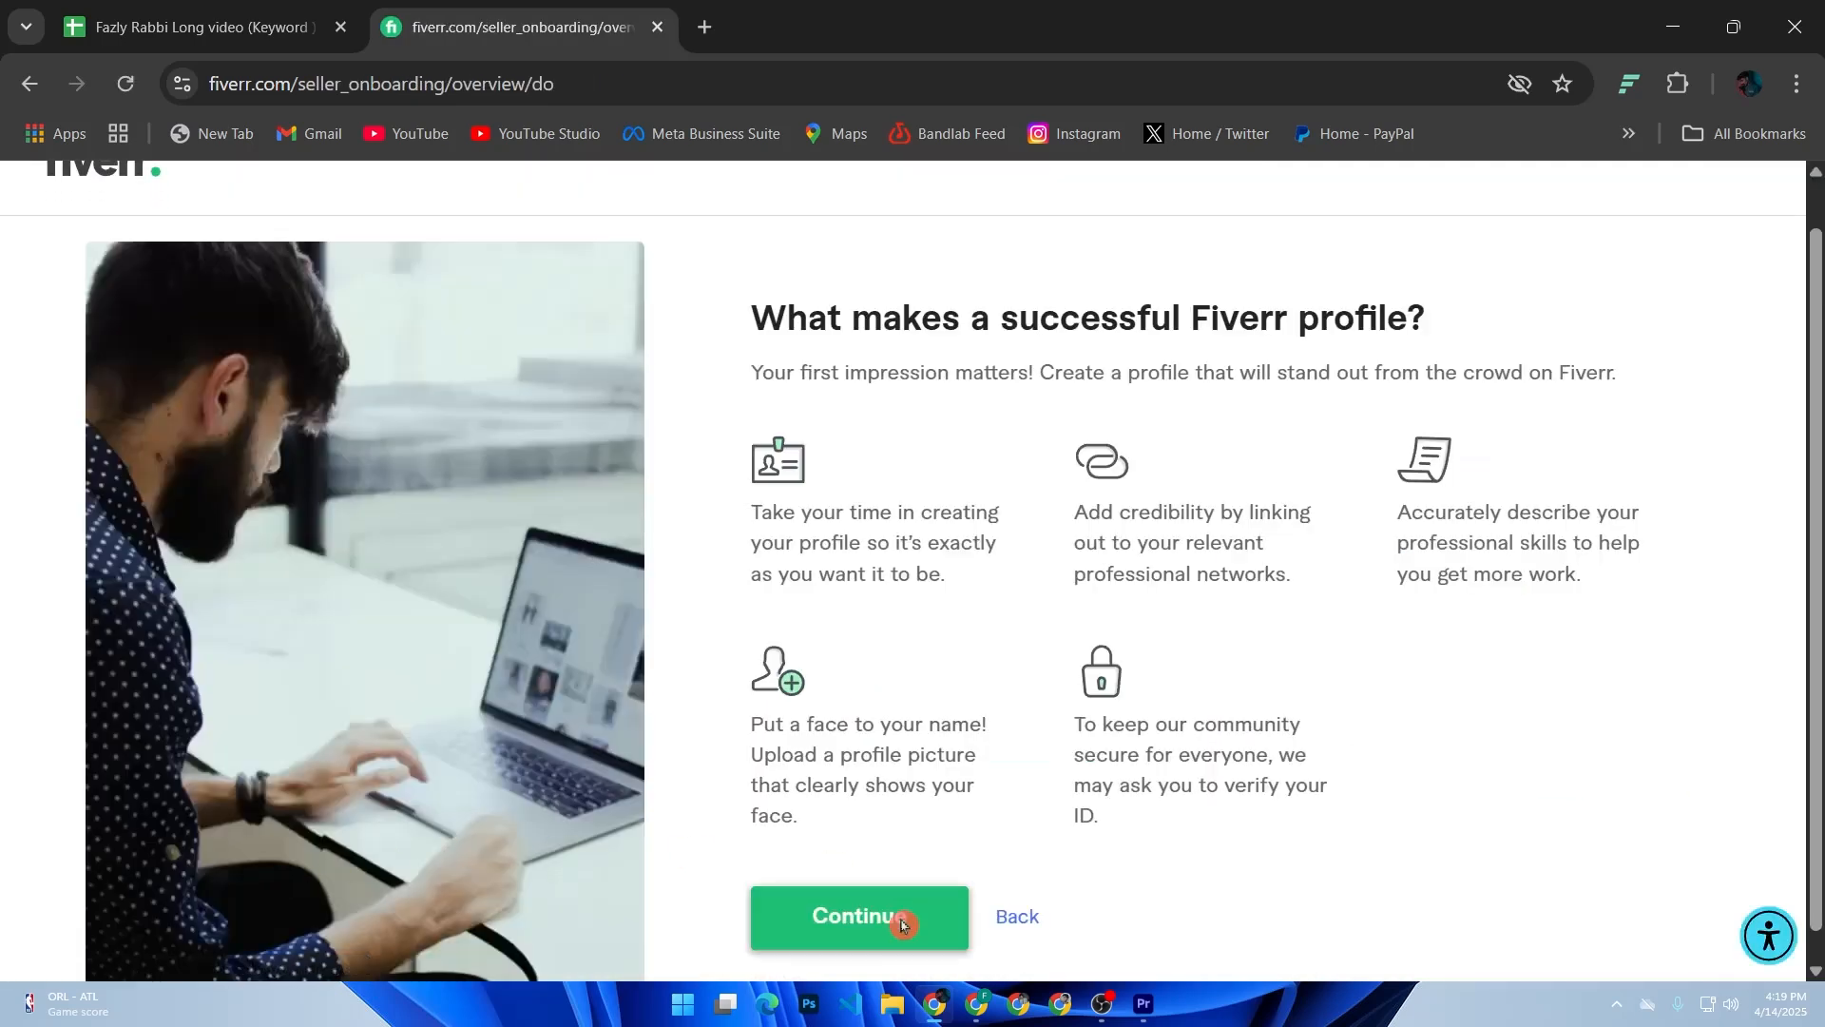
click(905, 917)
scroll(911, 919, down, 1)
click(888, 910)
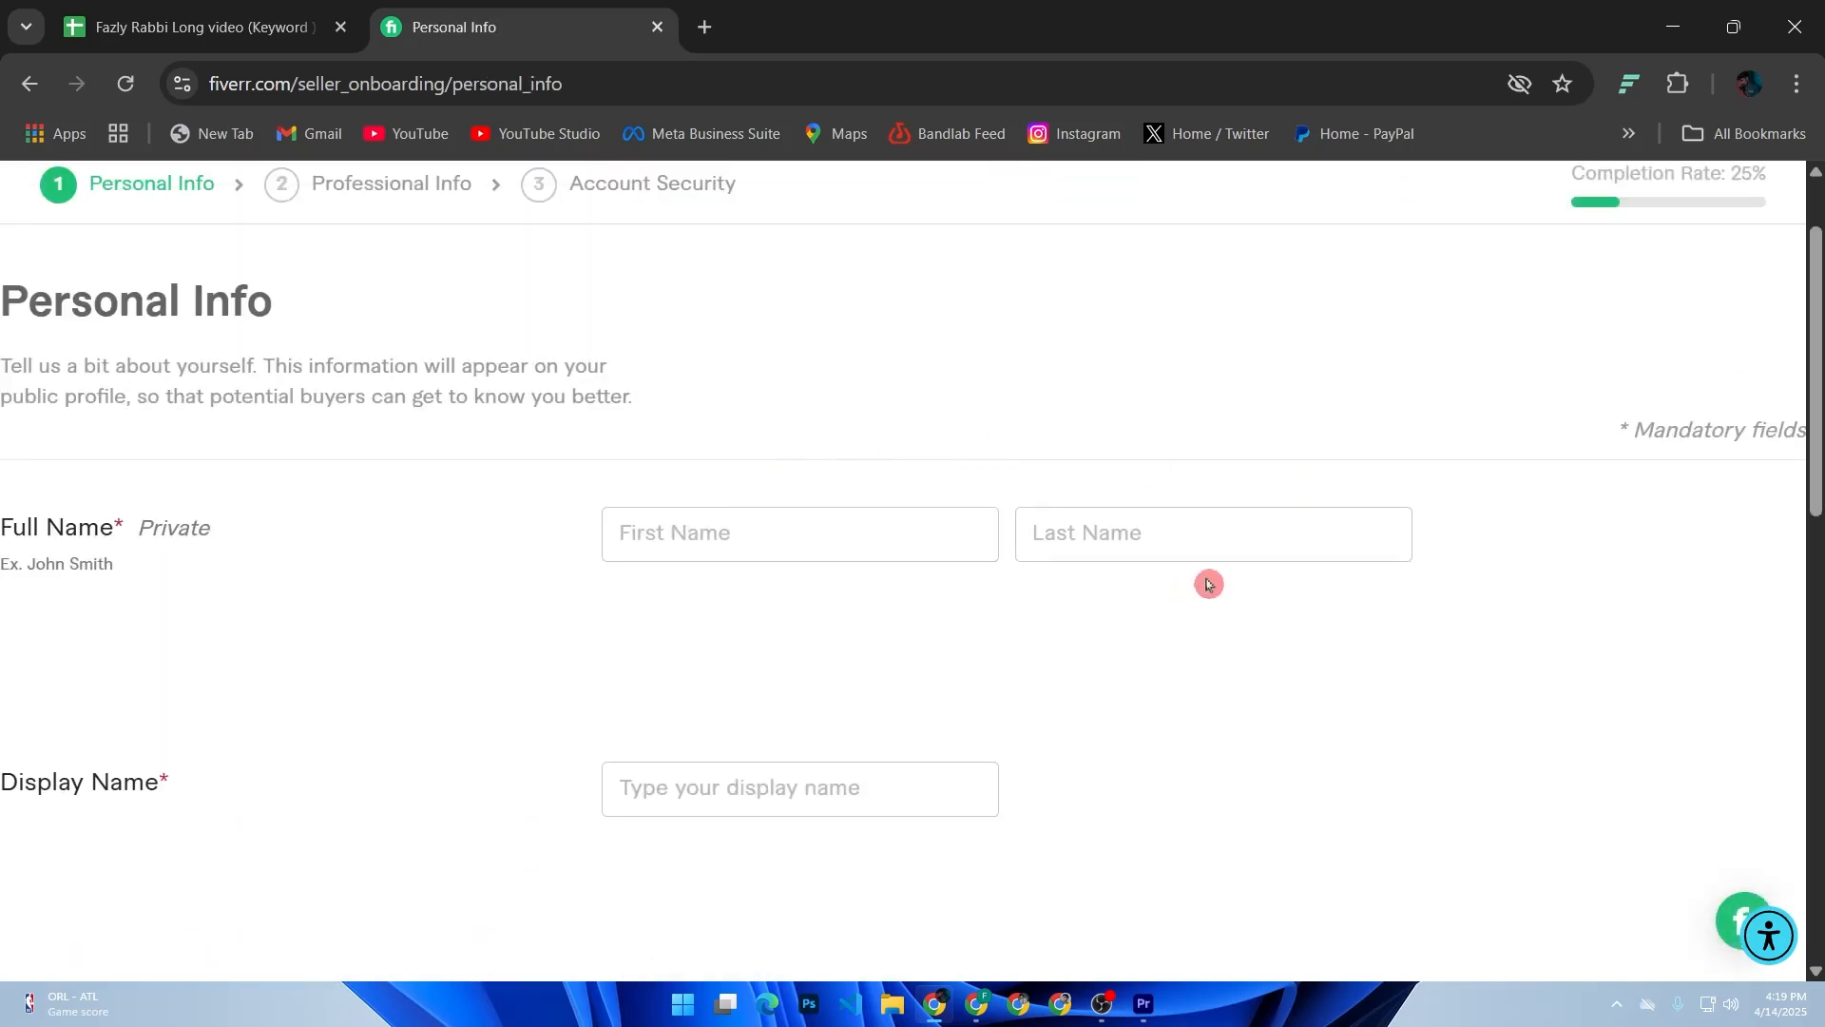
Review the Personal Info form and fill in the seller's first name, last name and display name
scroll(693, 733, down, 2)
scroll(803, 436, up, 2)
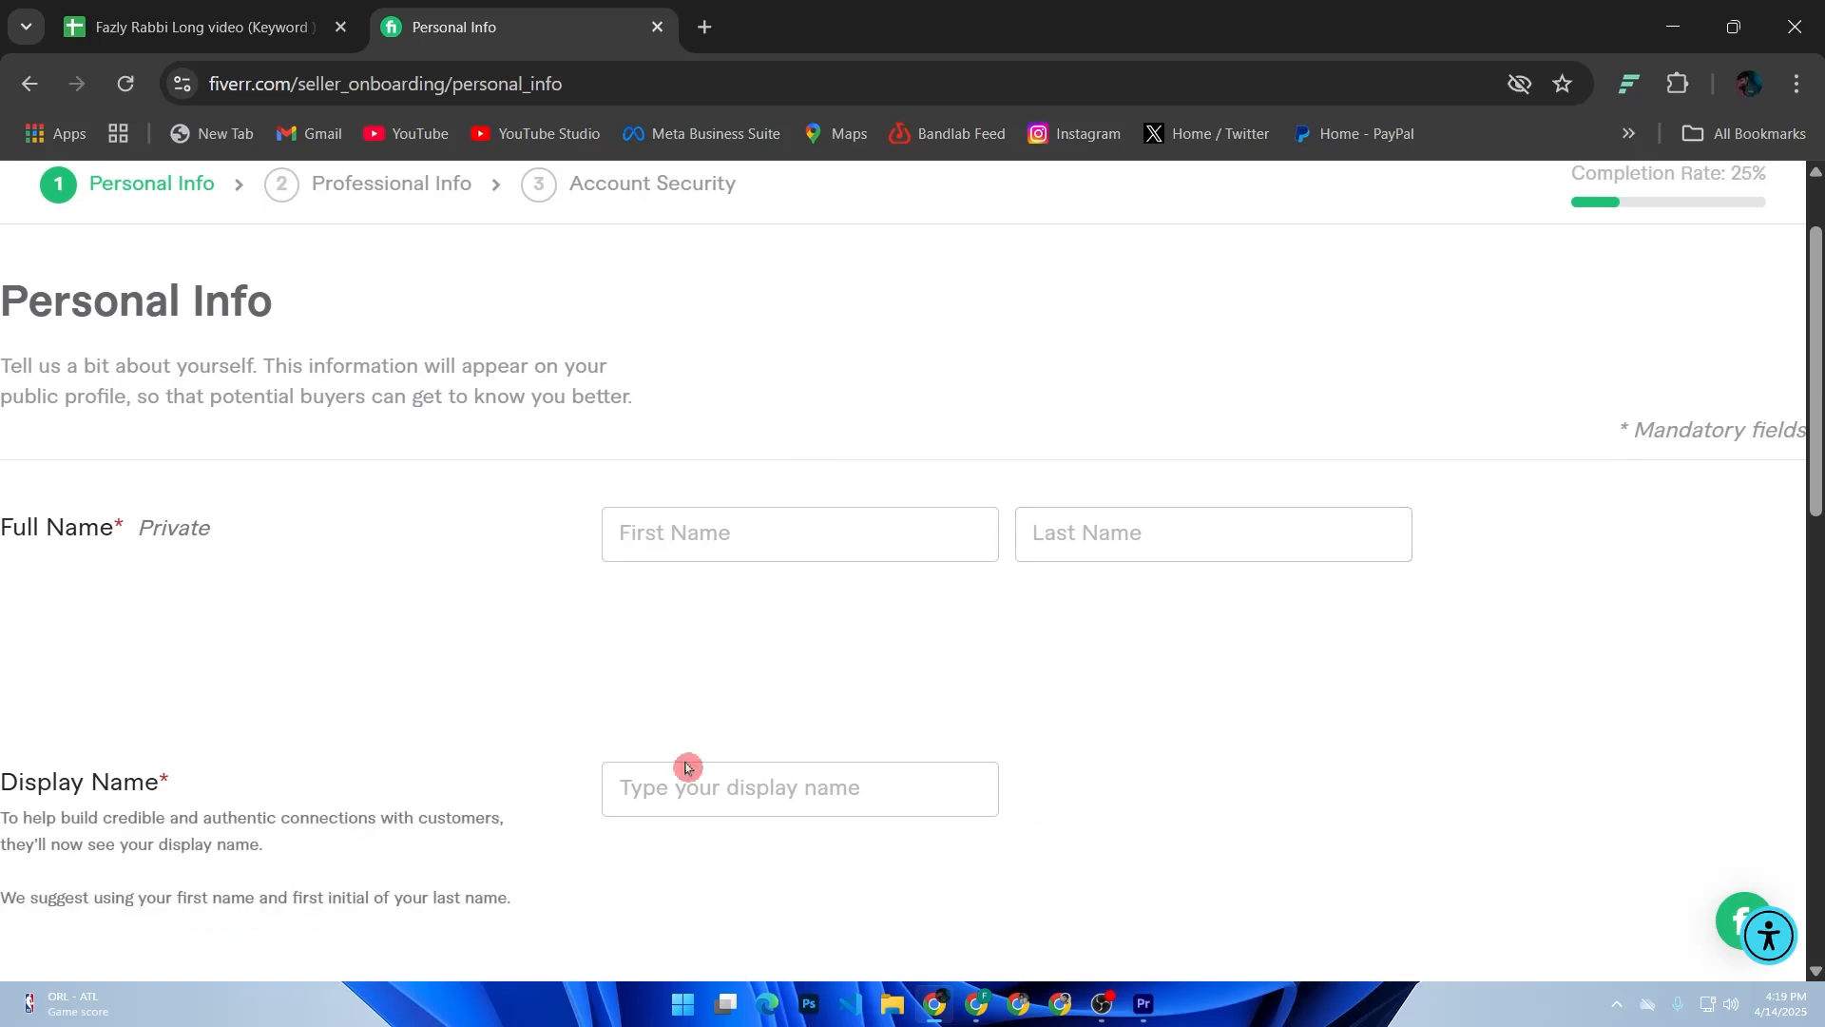
scroll(728, 734, down, 2)
scroll(780, 582, down, 2)
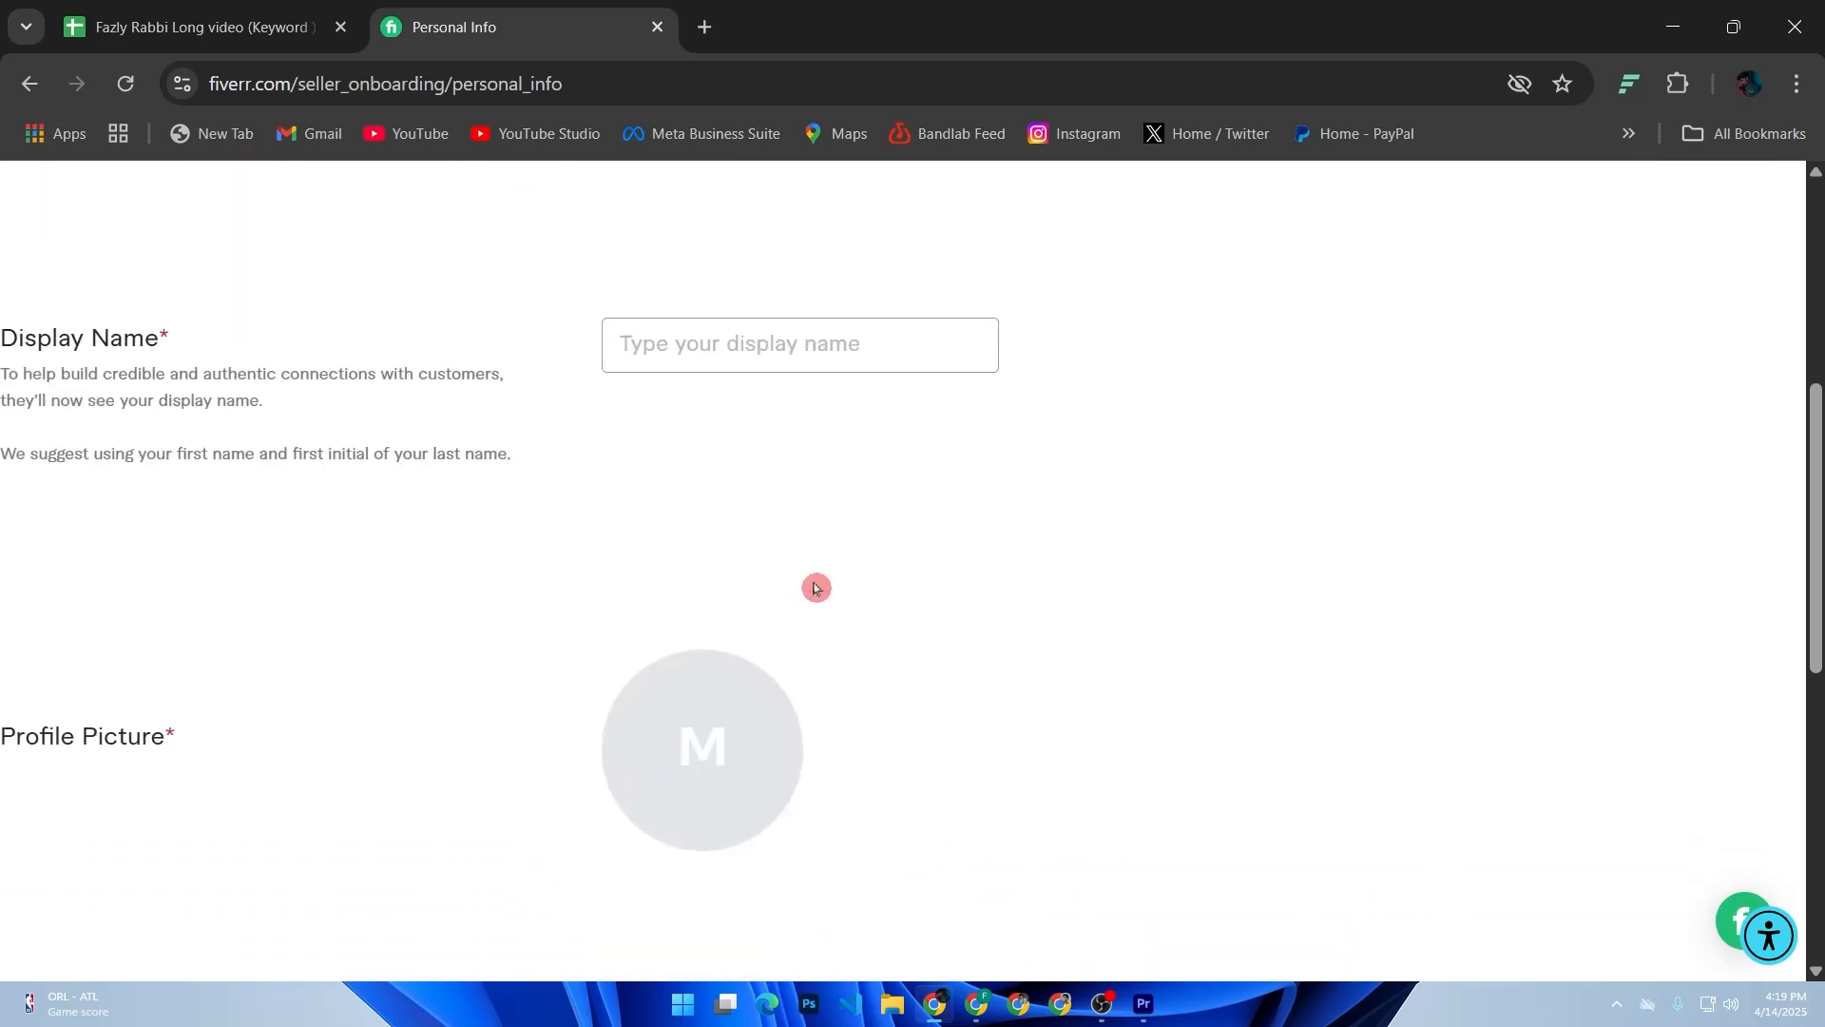
scroll(827, 629, down, 4)
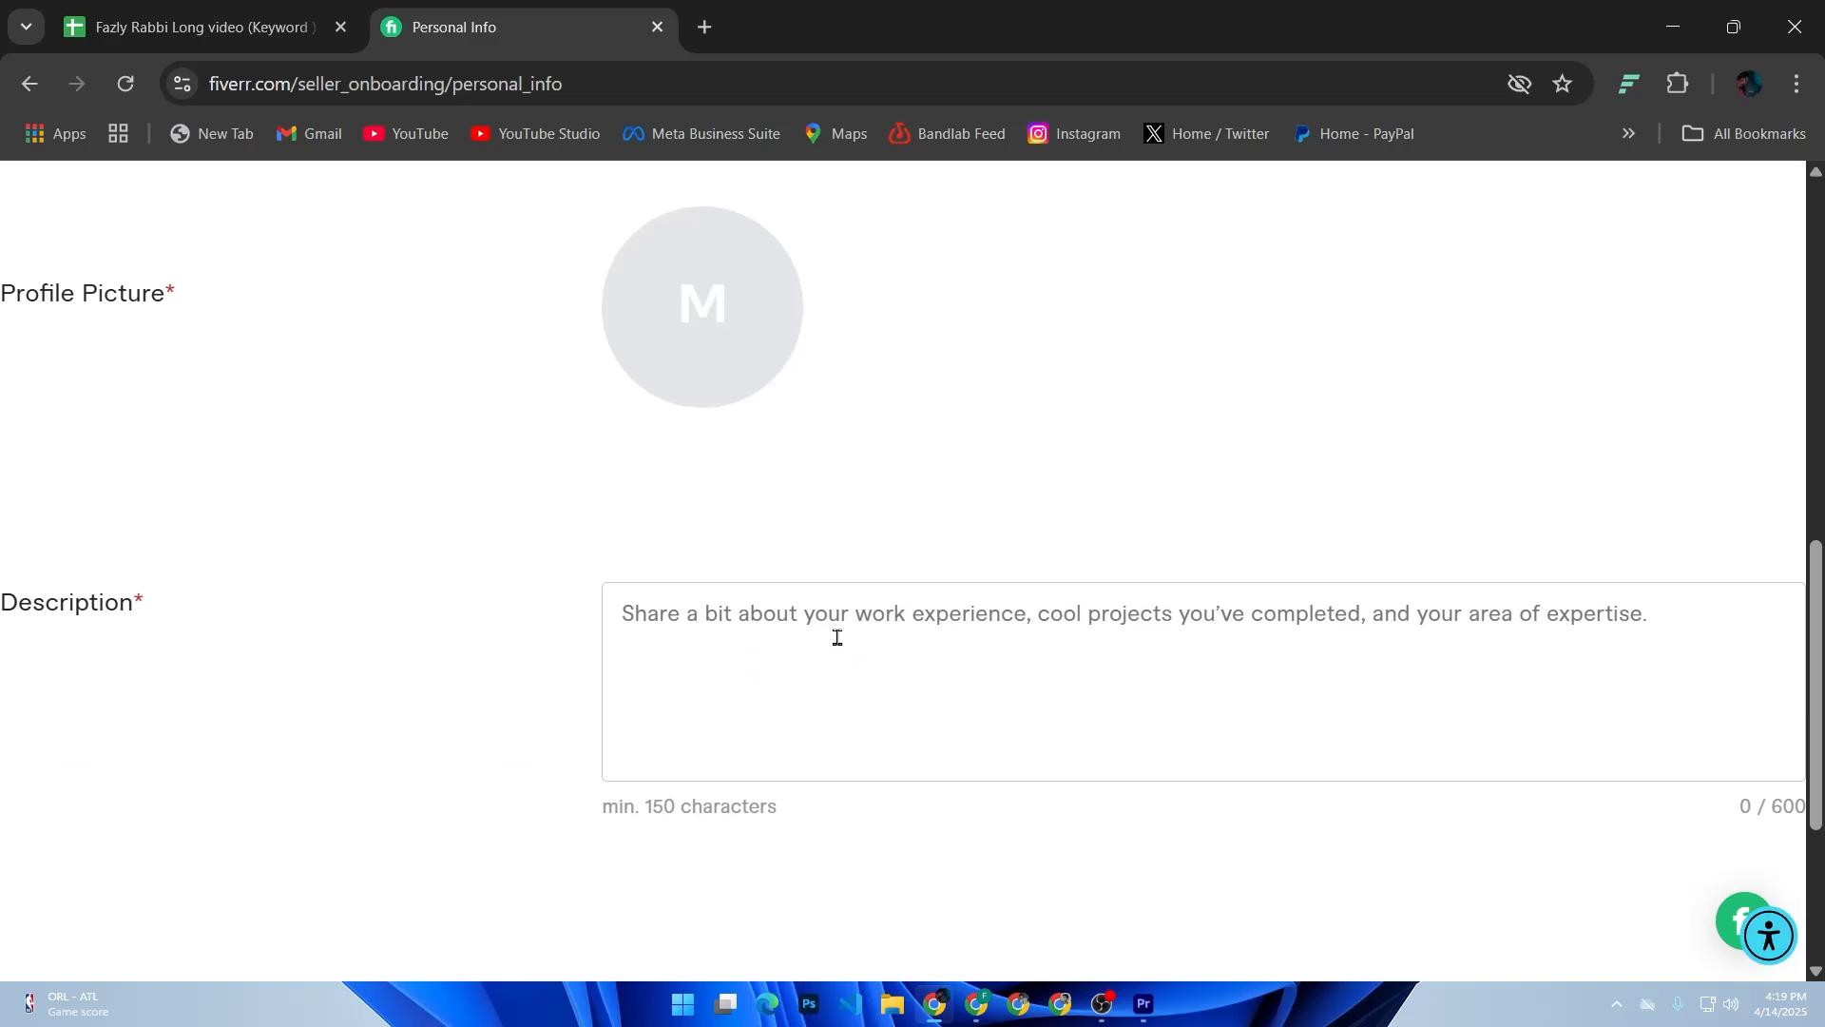
scroll(838, 637, up, 10)
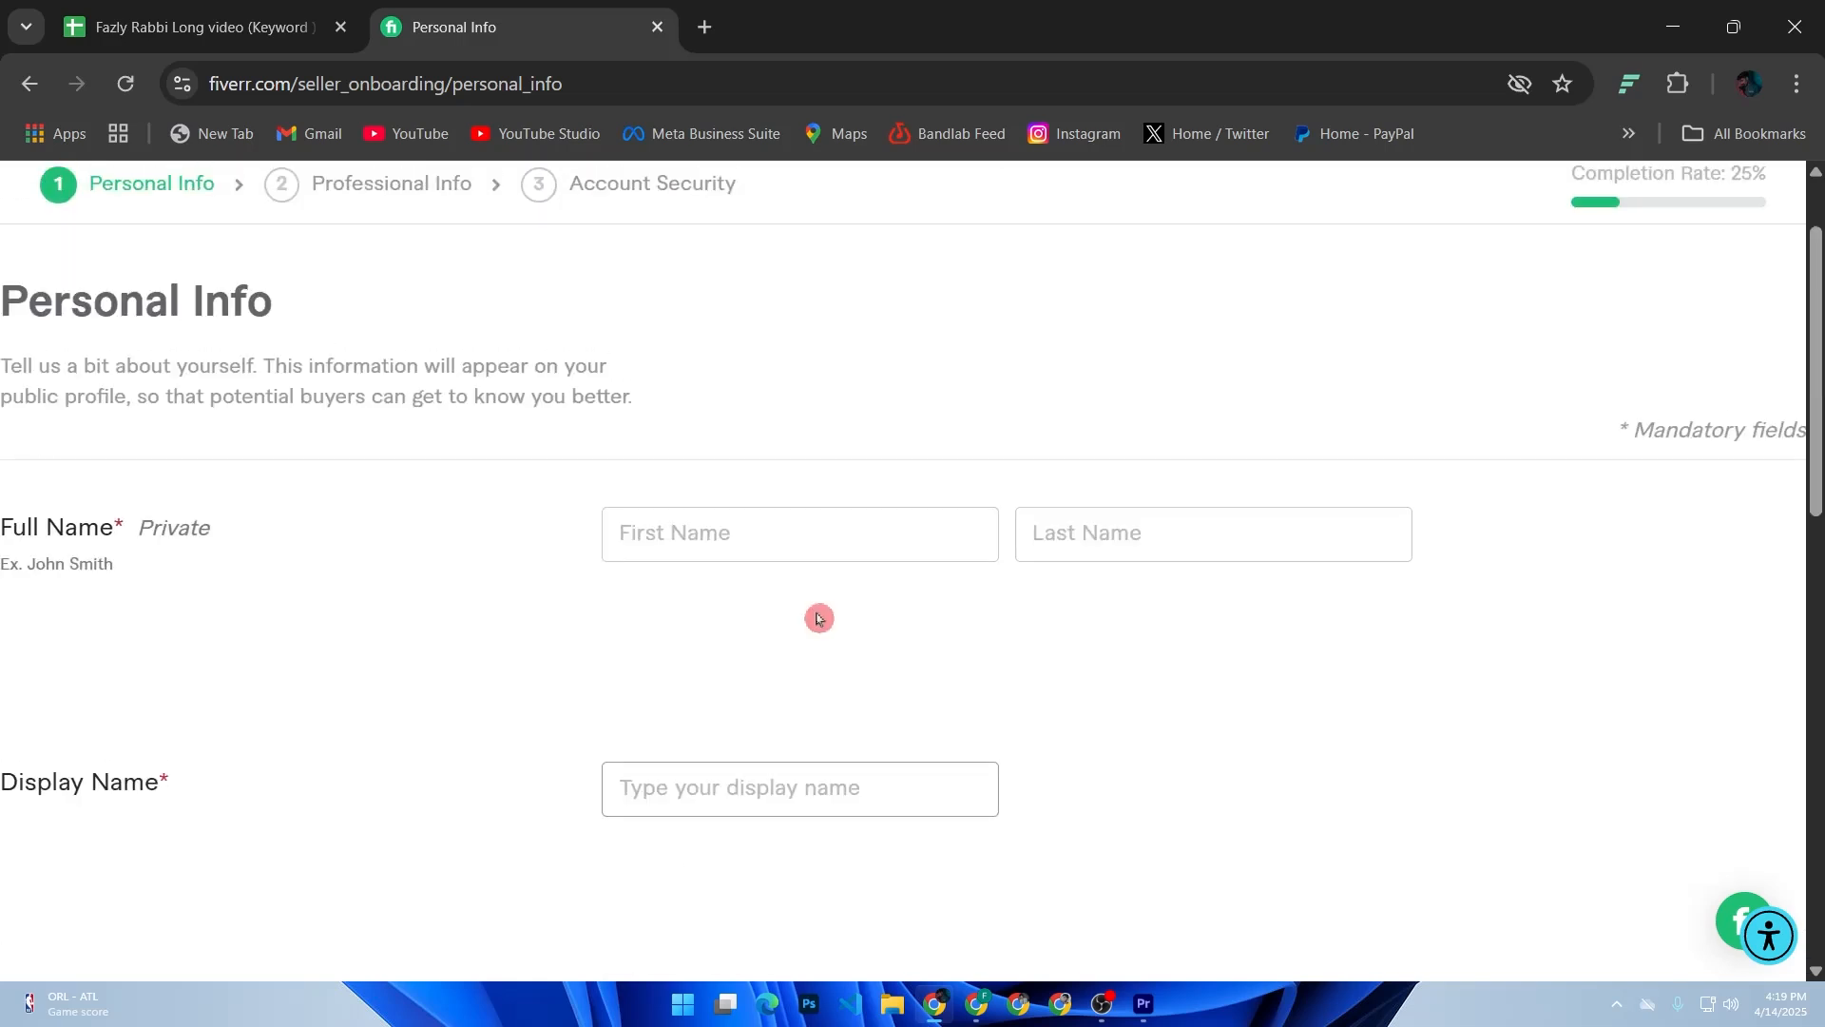
click(790, 550)
click(829, 687)
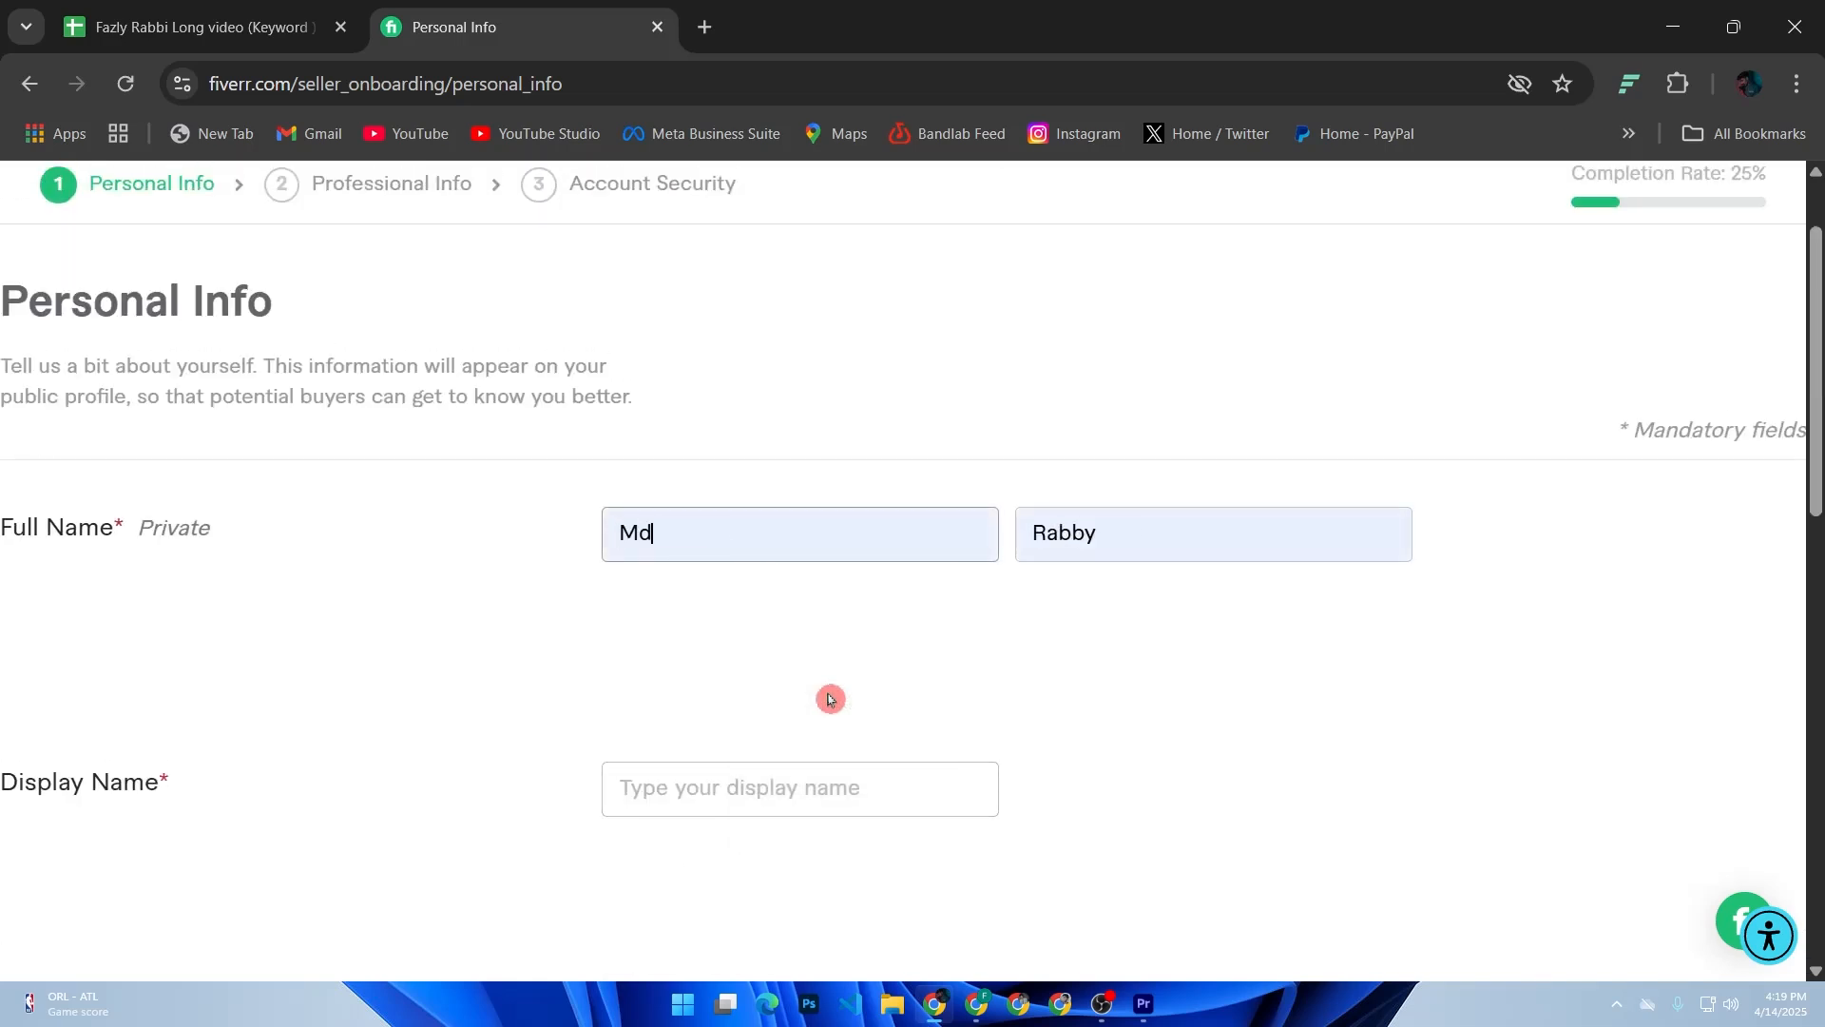
scroll(803, 689, down, 2)
click(766, 566)
text(Md R)
Upload the image "Blue Illustrated Shark Gym Lover T-Shirt" from the Downloads folder as the profile picture
scroll(751, 652, down, 2)
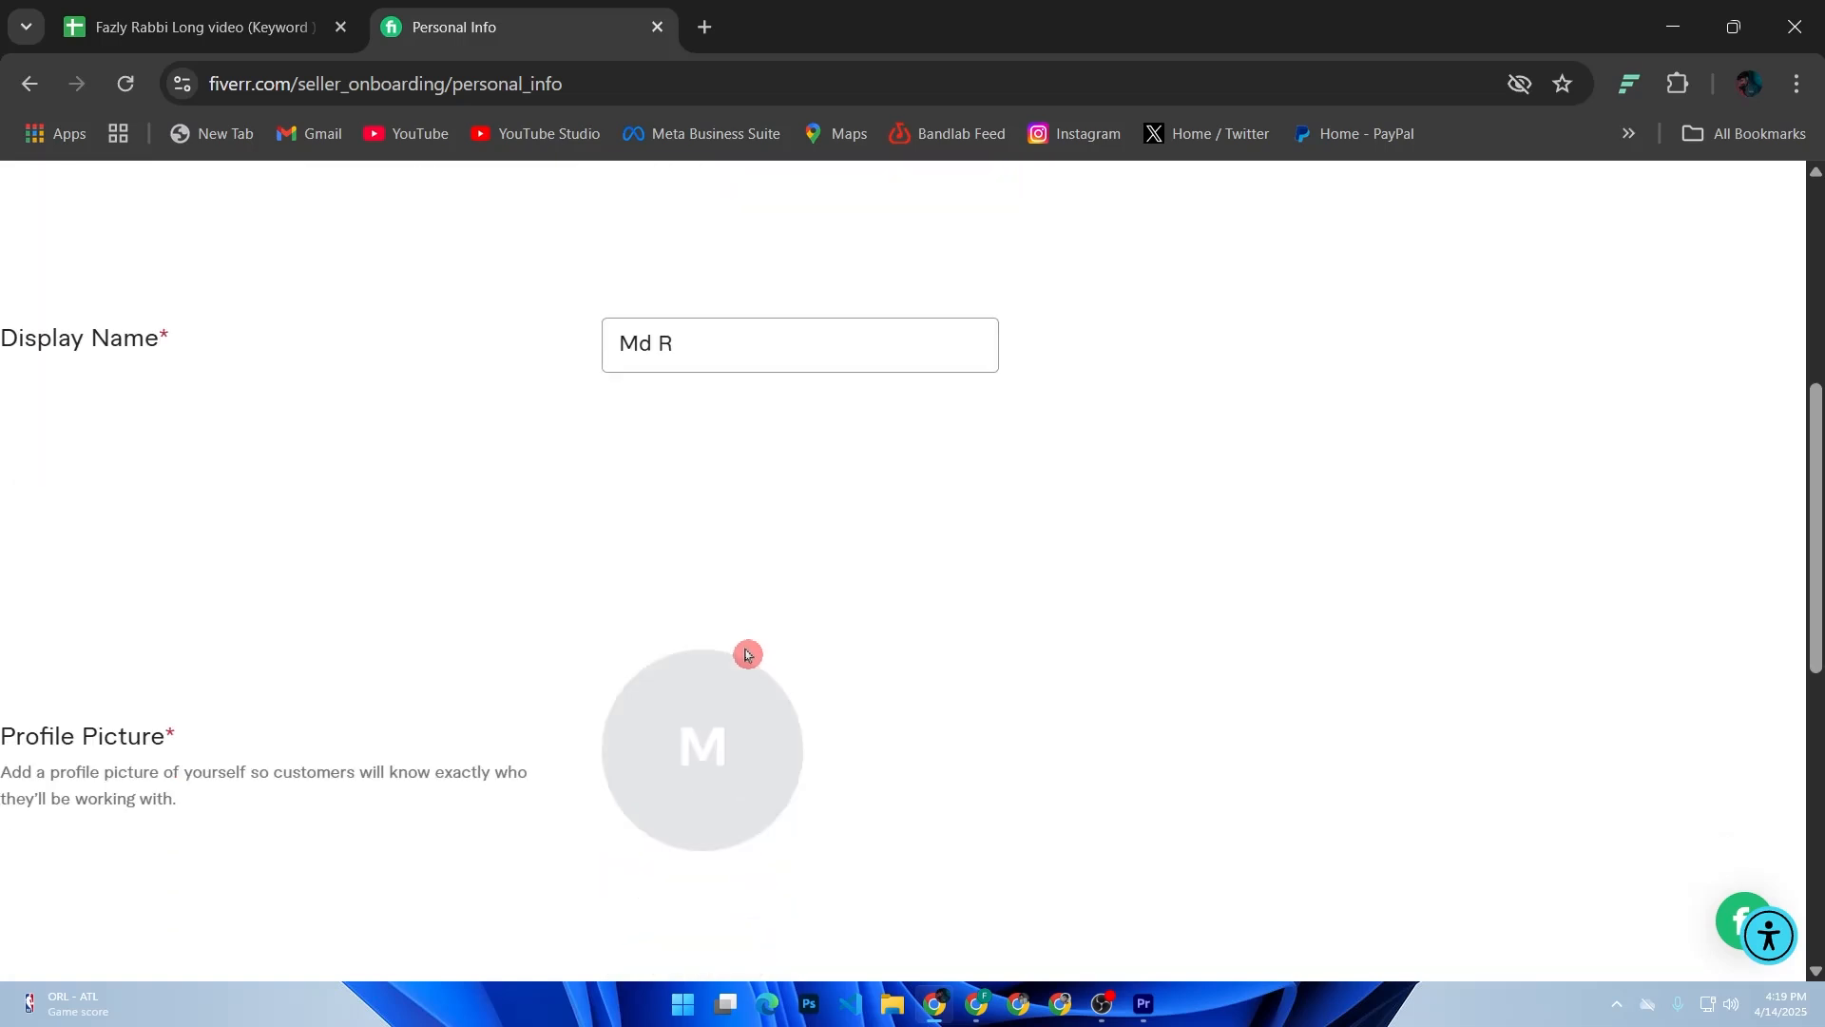
click(739, 697)
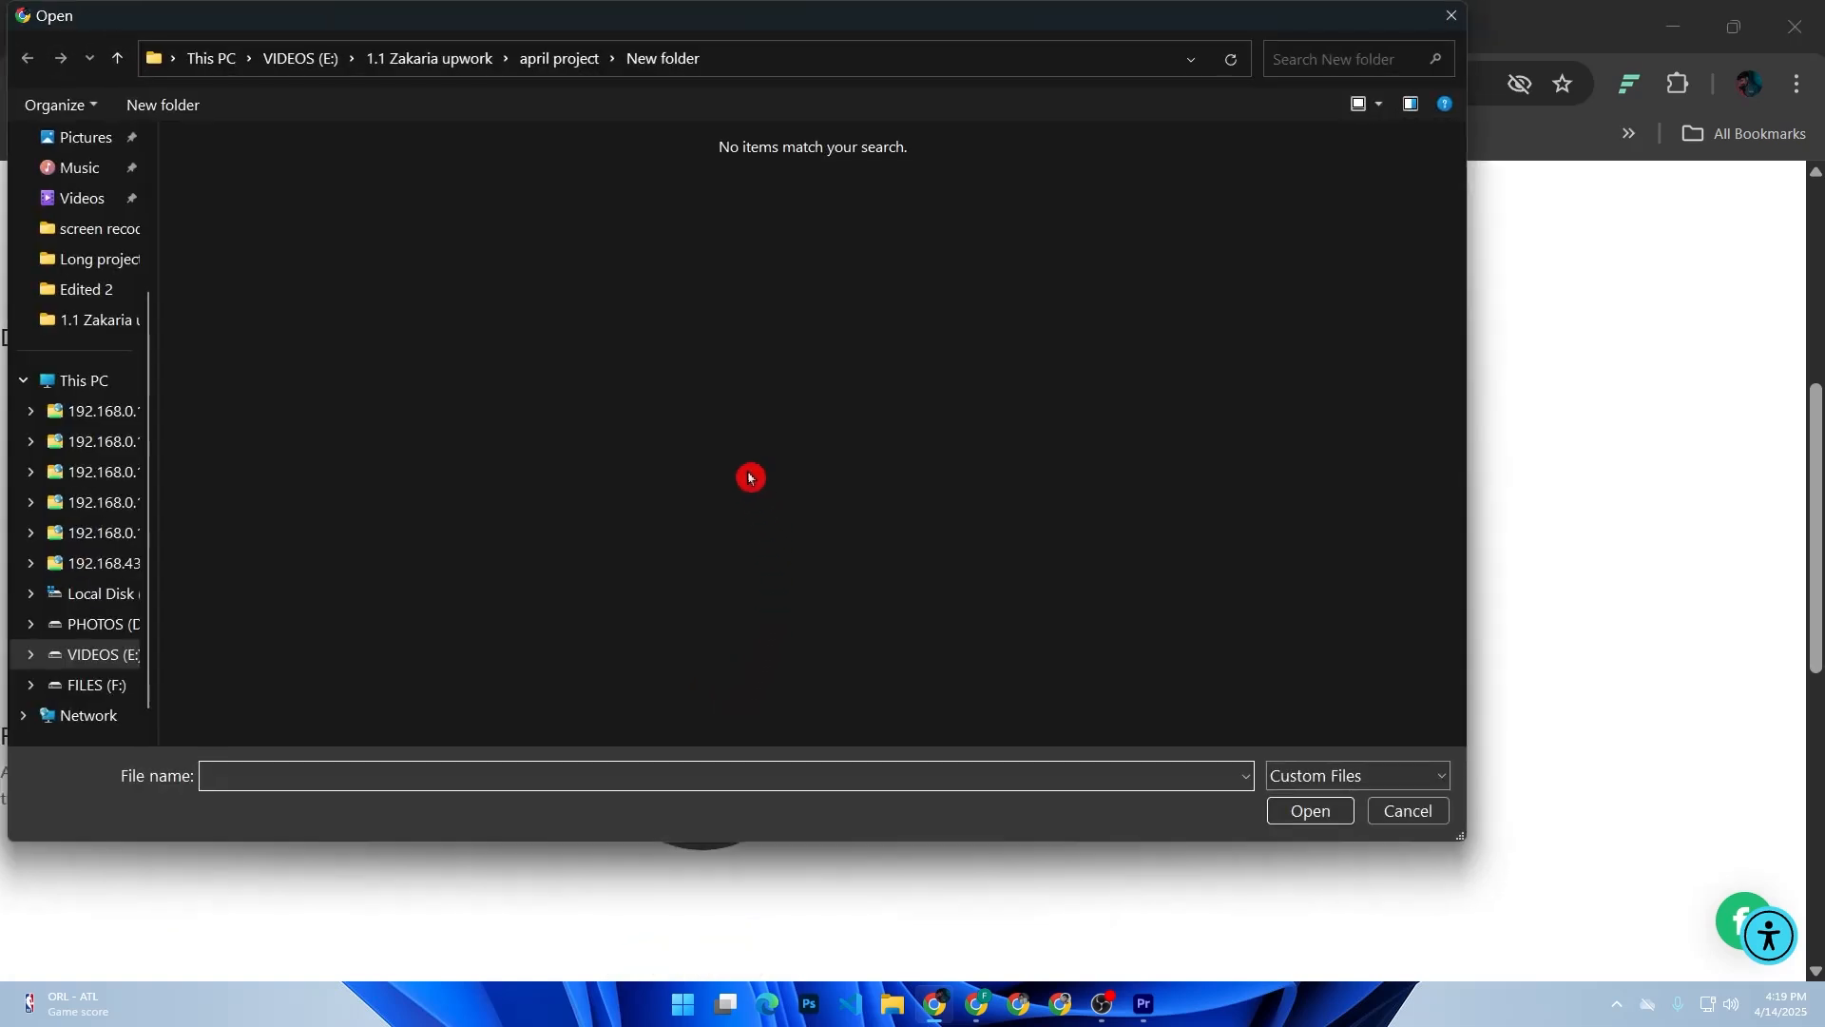
scroll(86, 159, up, 2)
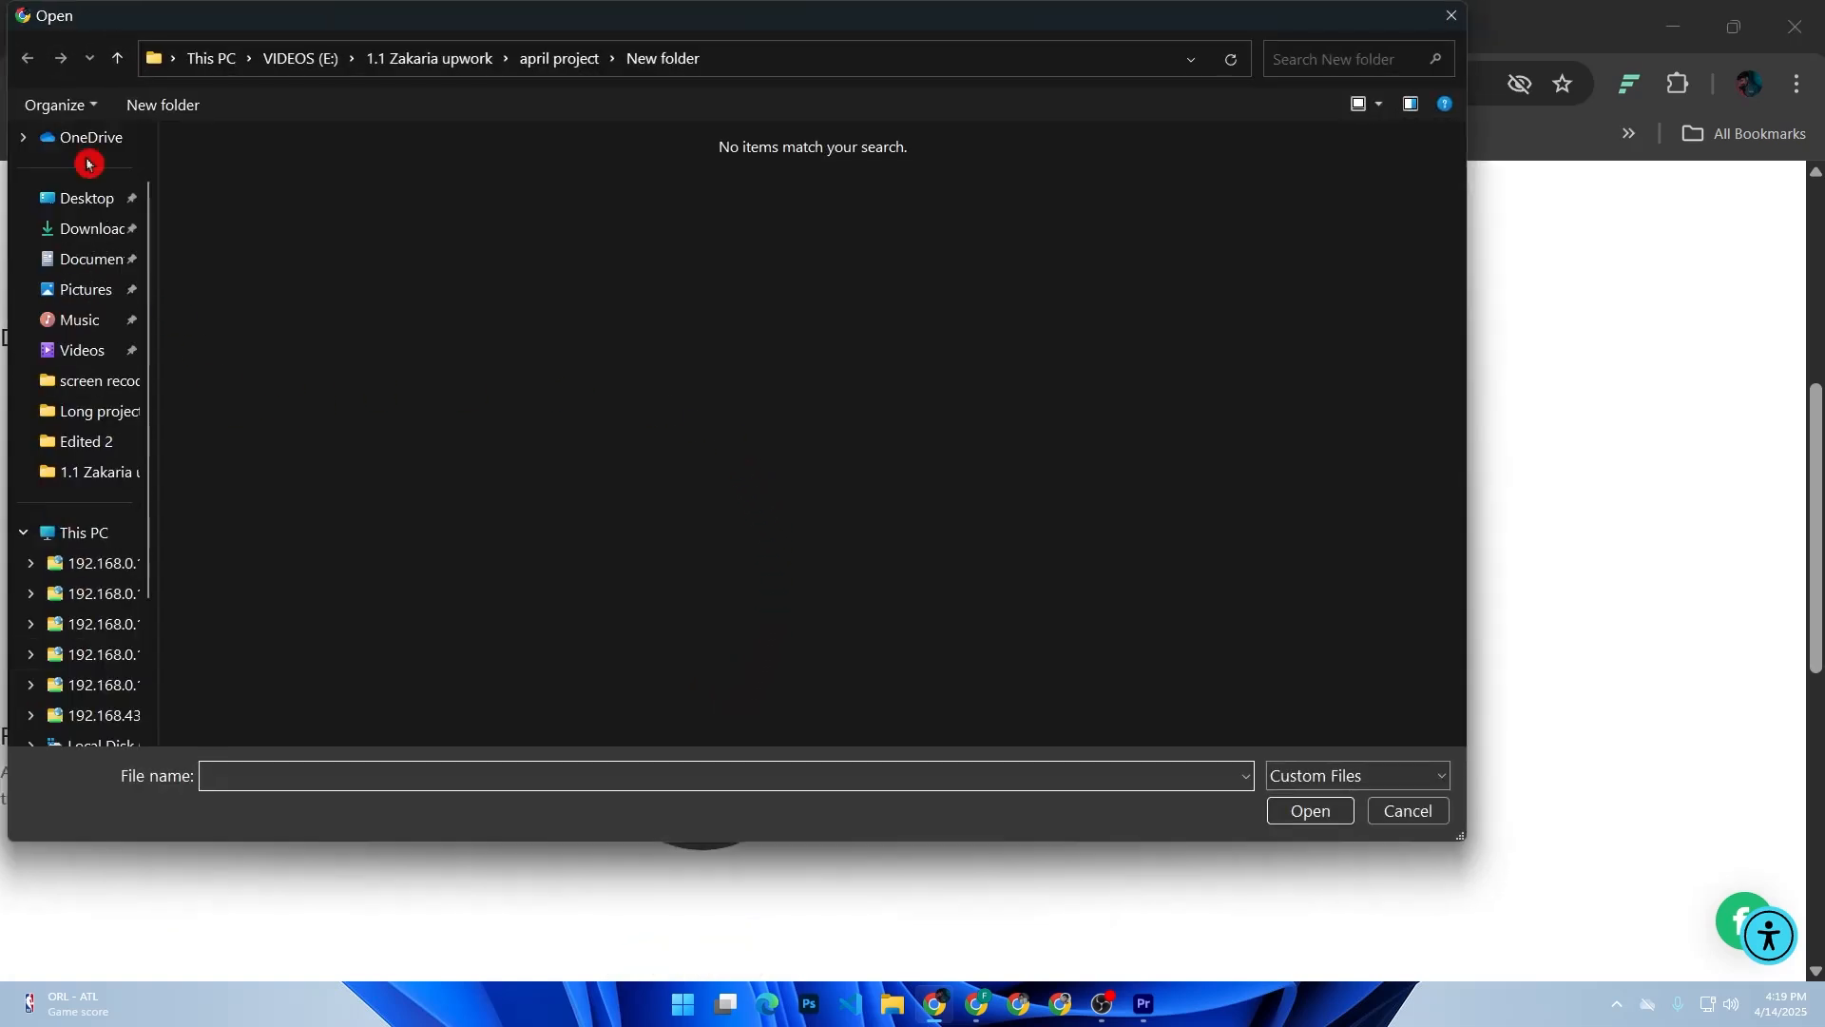
click(83, 292)
double_click(360, 240)
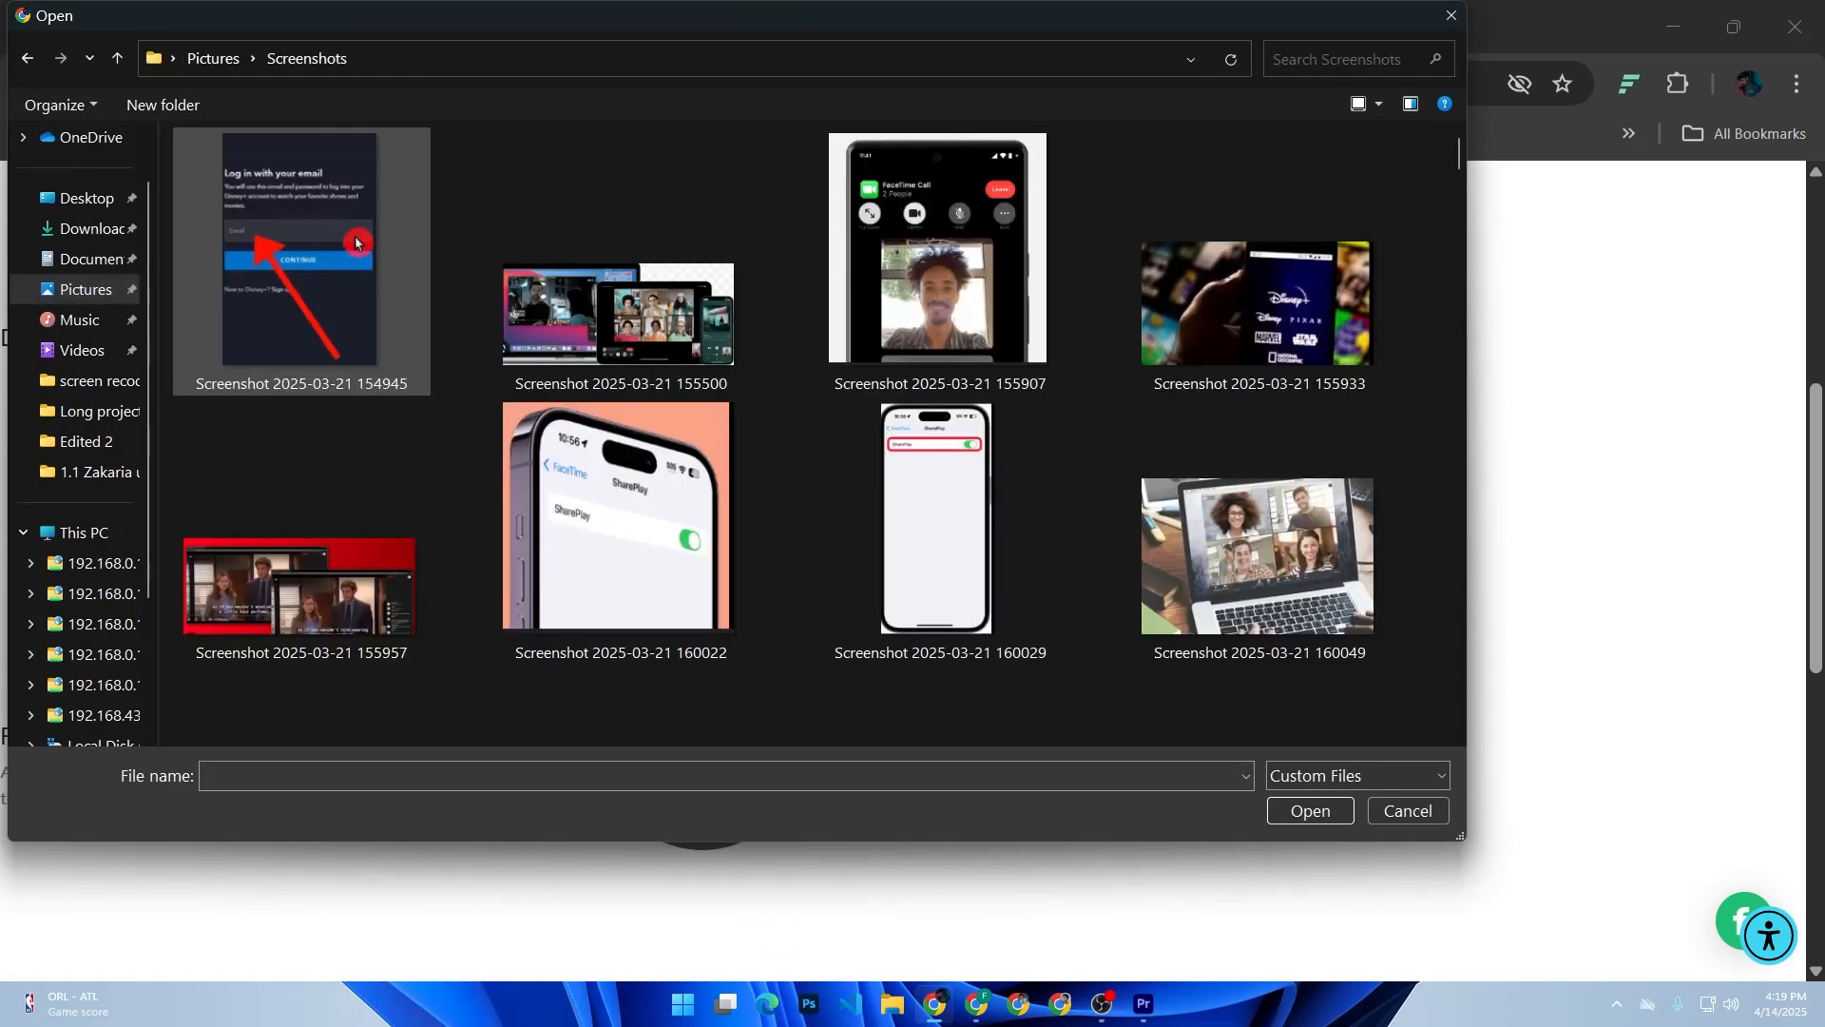
scroll(789, 400, down, 10)
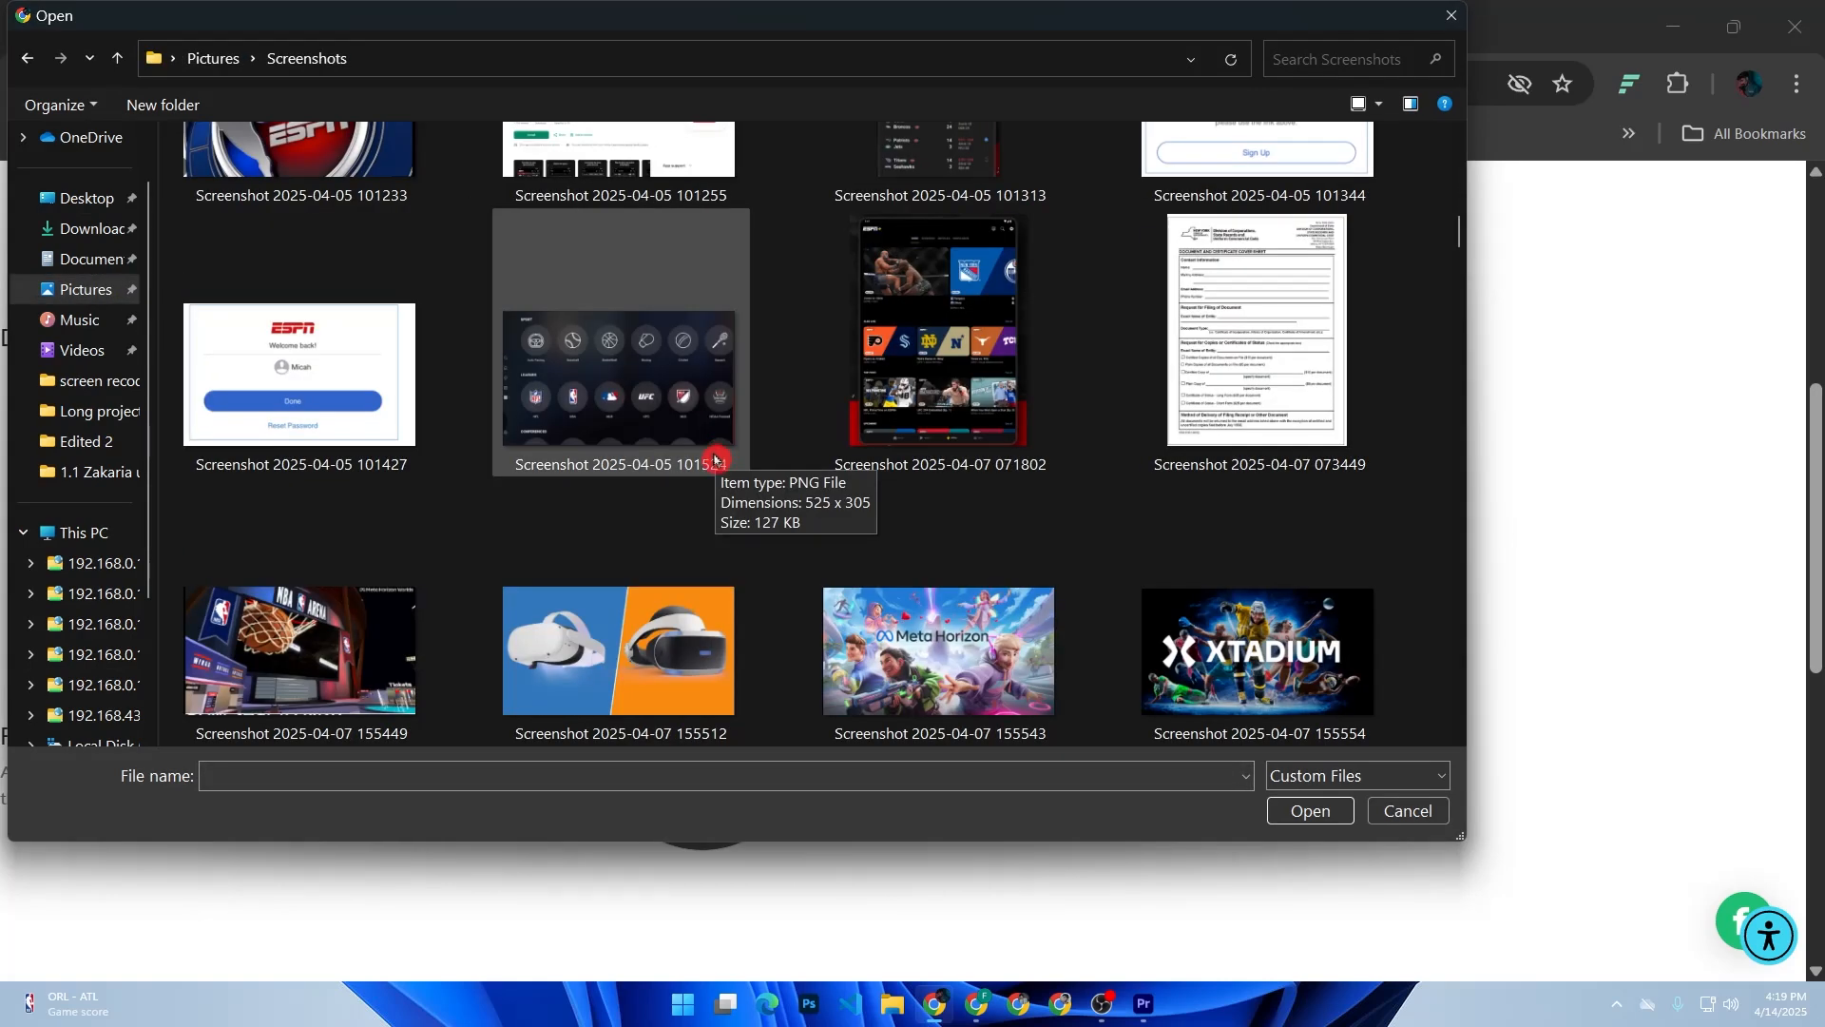
scroll(495, 639, down, 3)
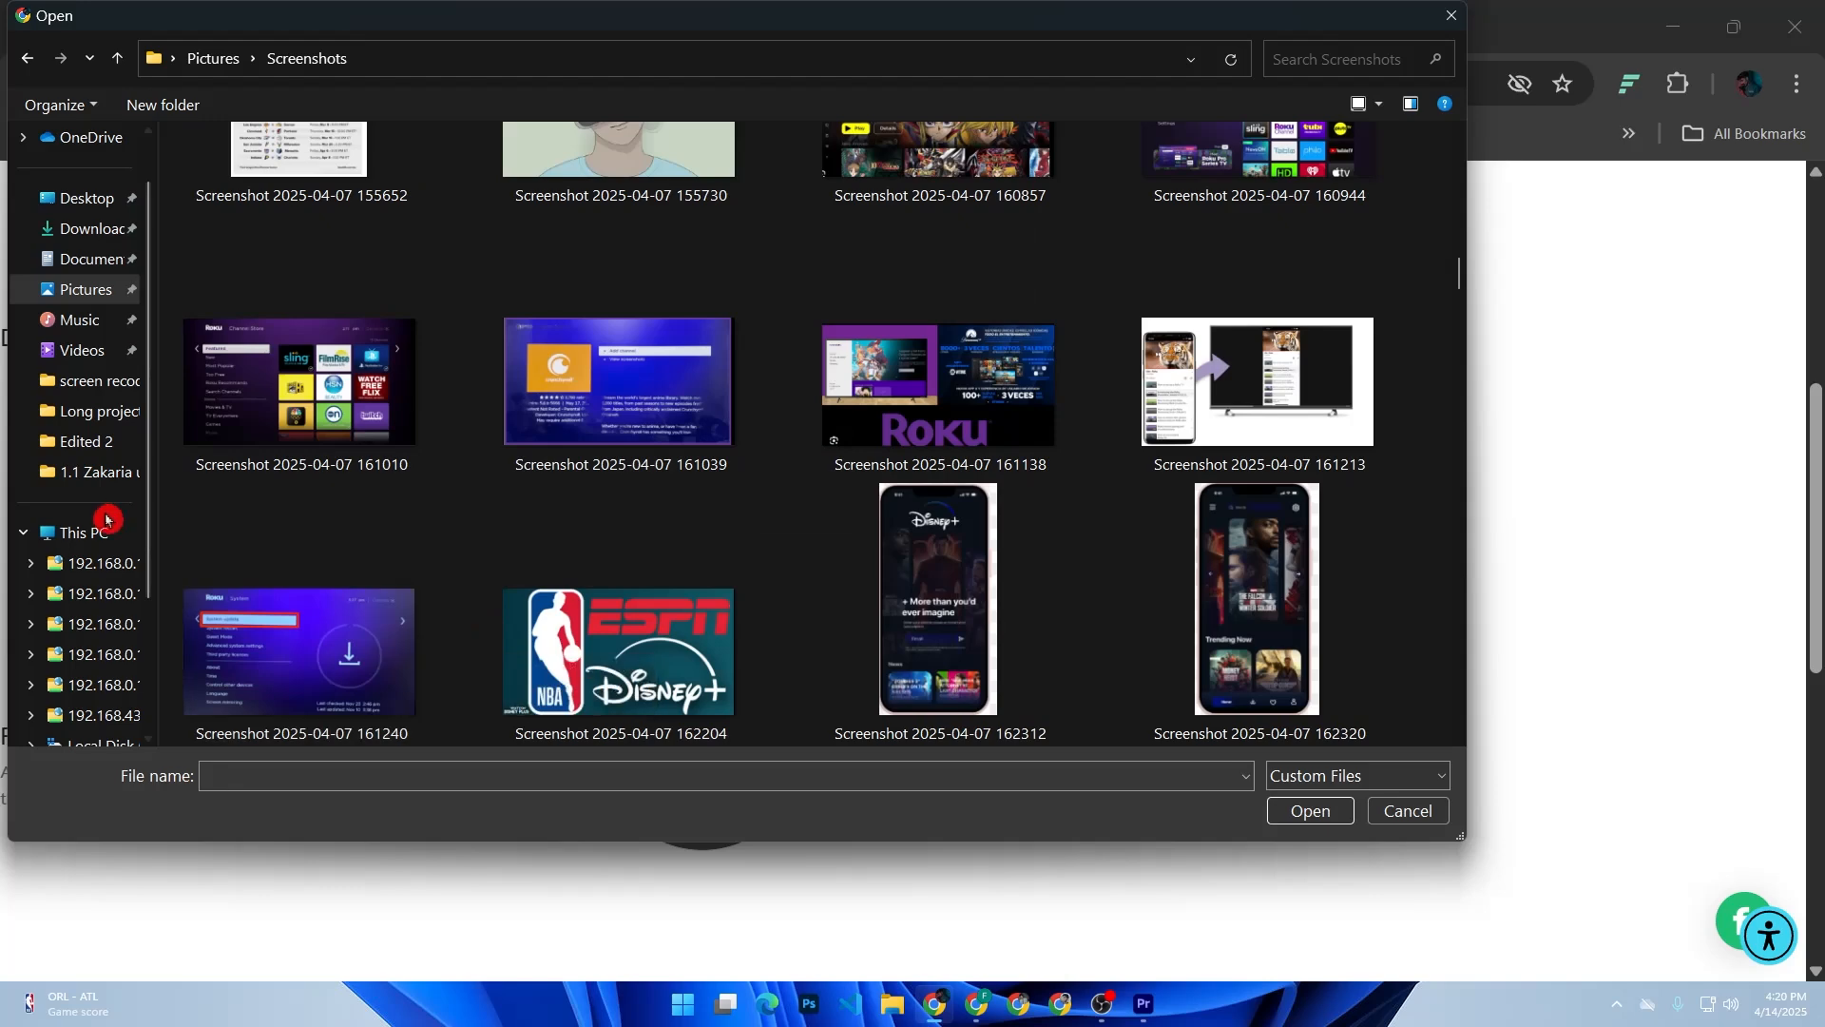
click(90, 229)
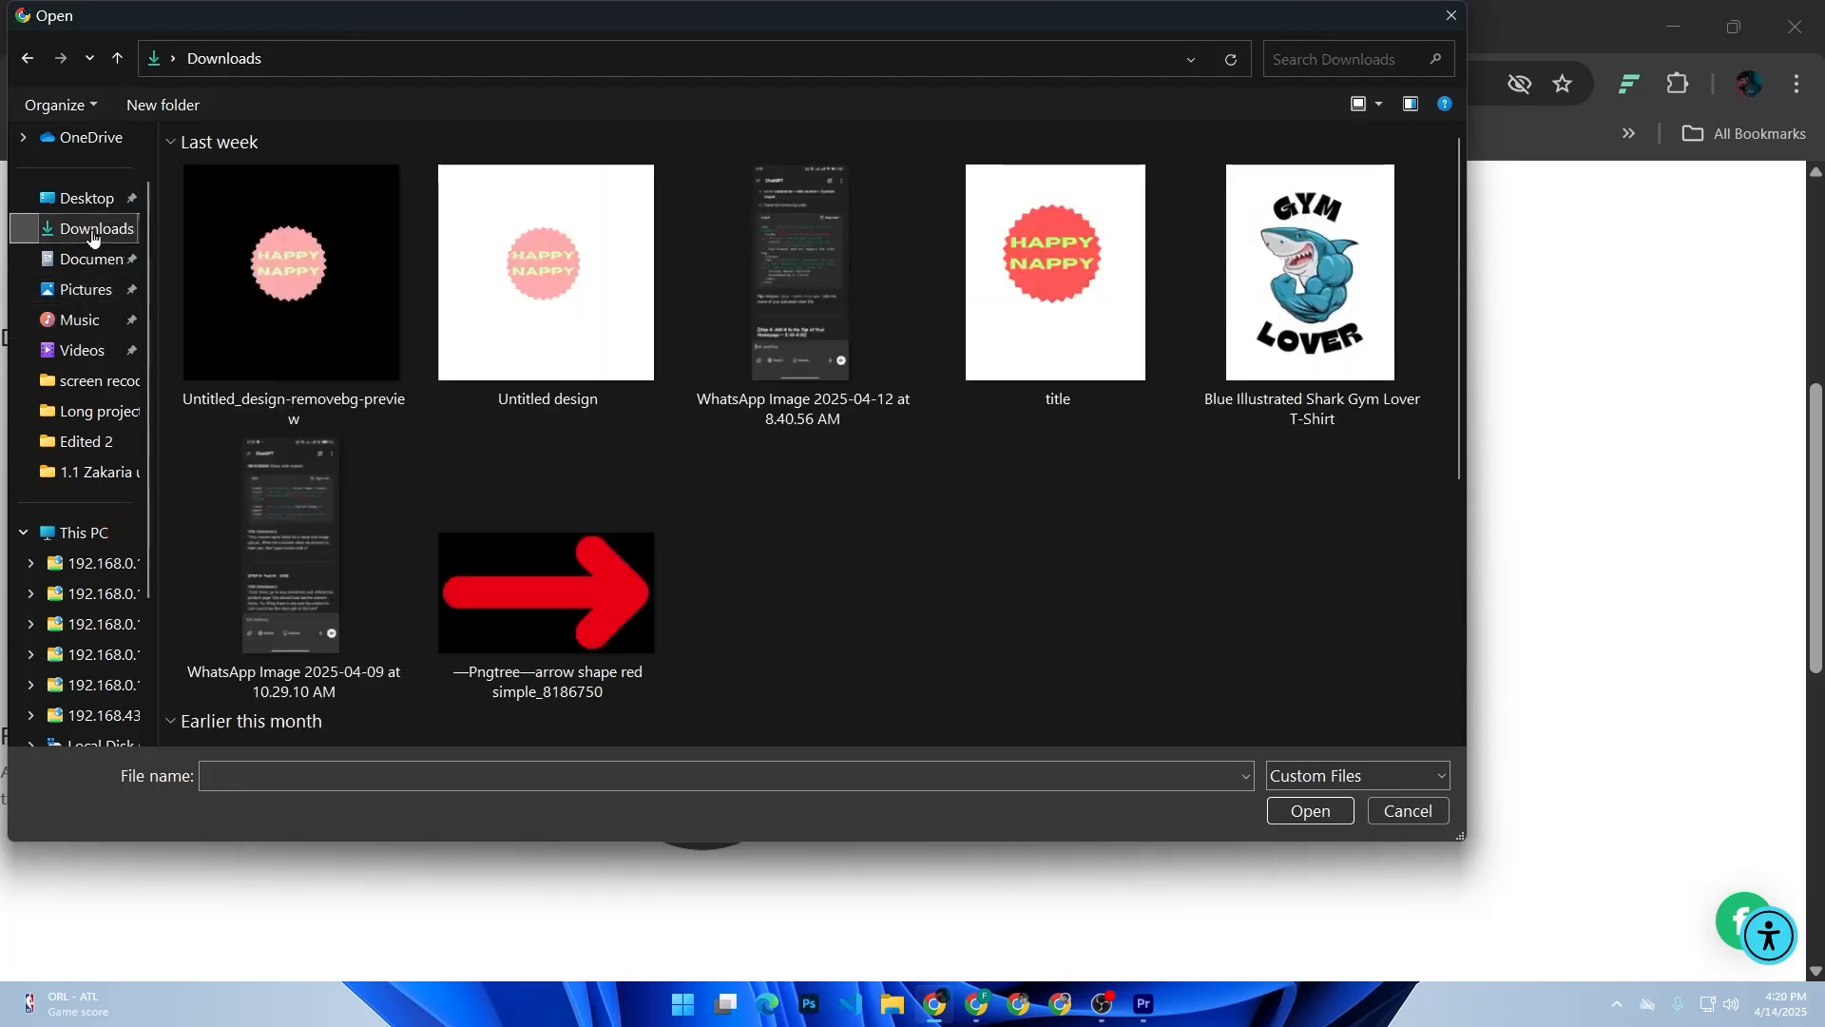
double_click(1278, 325)
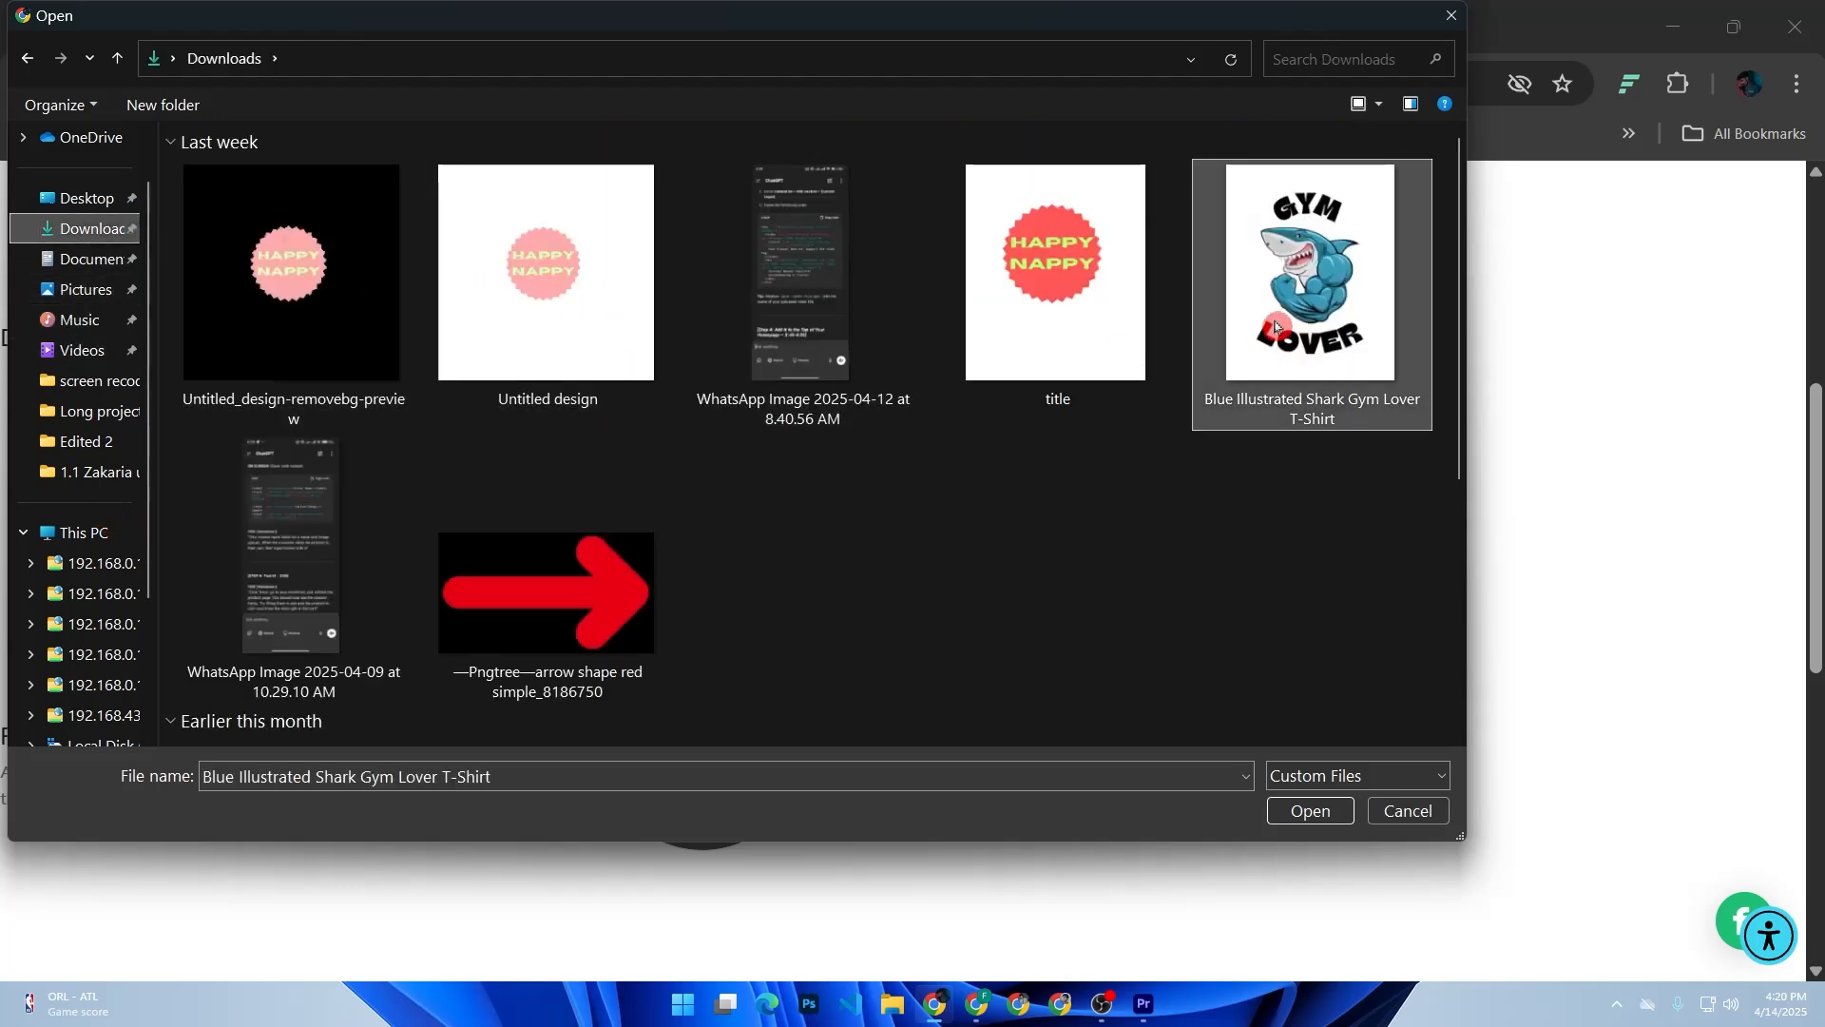
Fill the description with the placeholder text "sldkfjjalsdfhaehhhh bla bla bla" and paste copies until it exceeds the 150-character minimum
scroll(963, 511, down, 7)
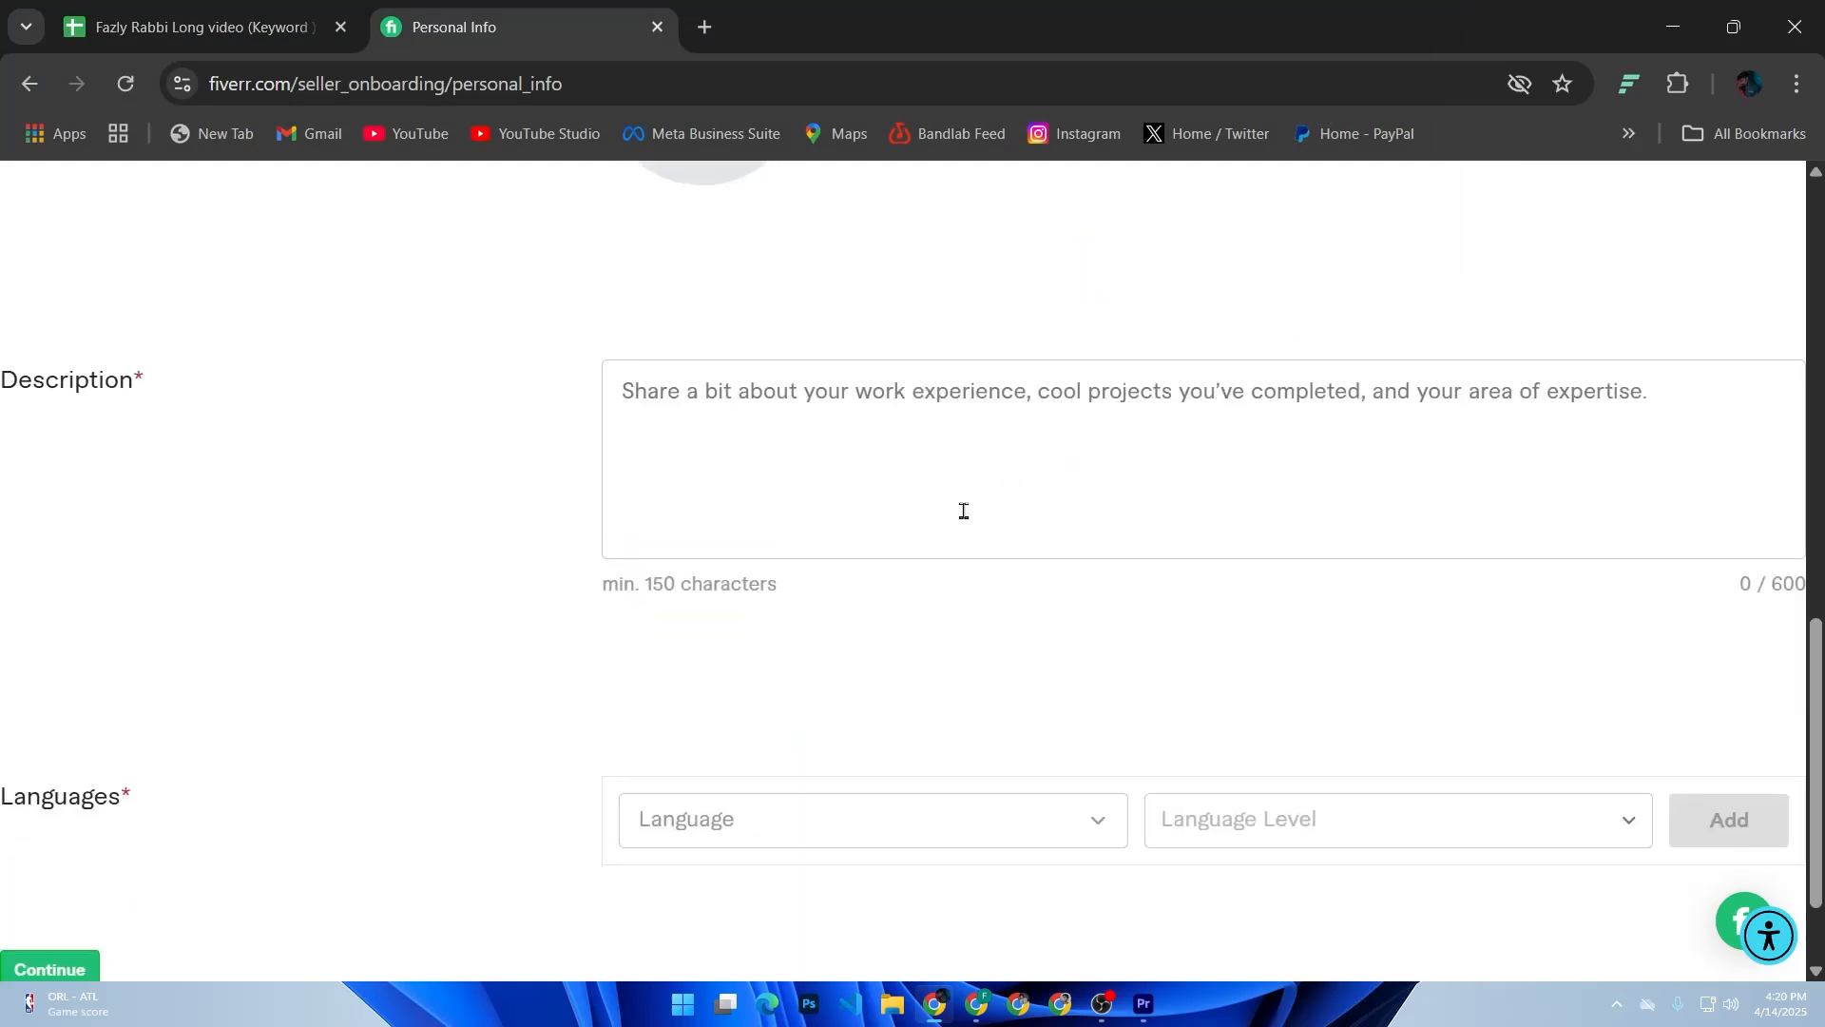
click(671, 406)
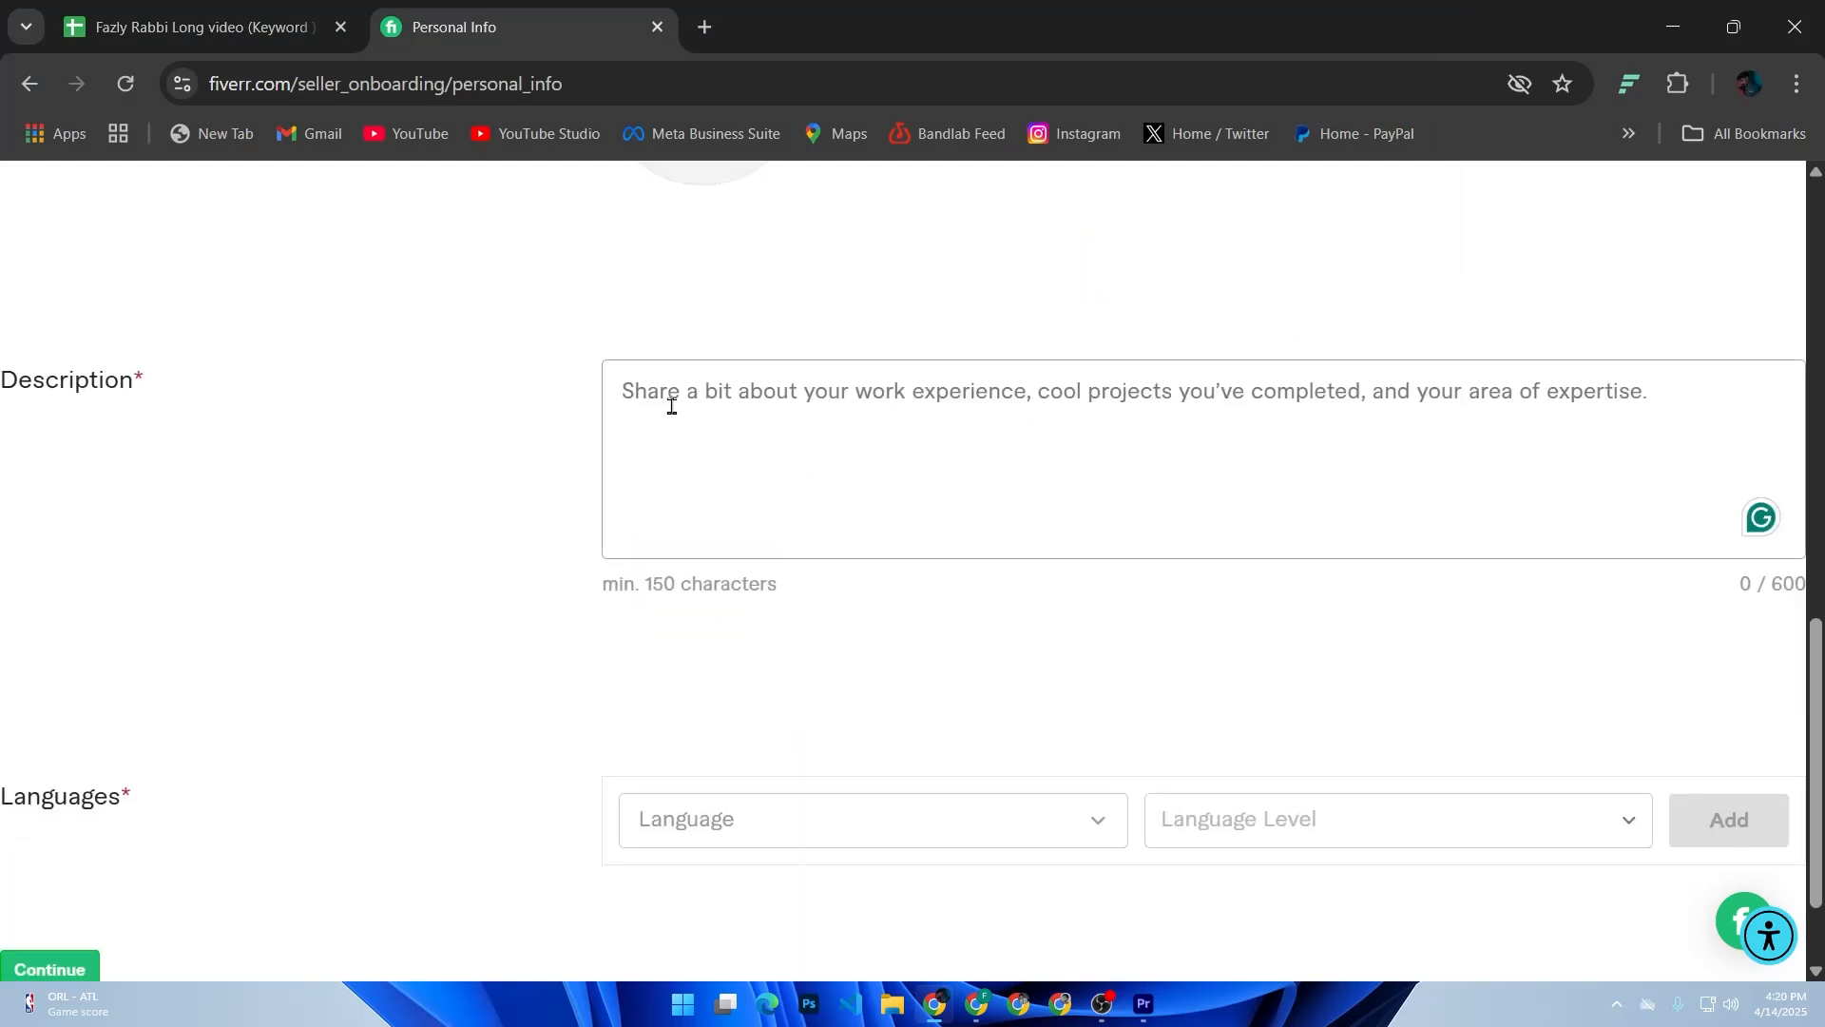
text(sldkfjjalsdfhaehhhh bla bla bla)
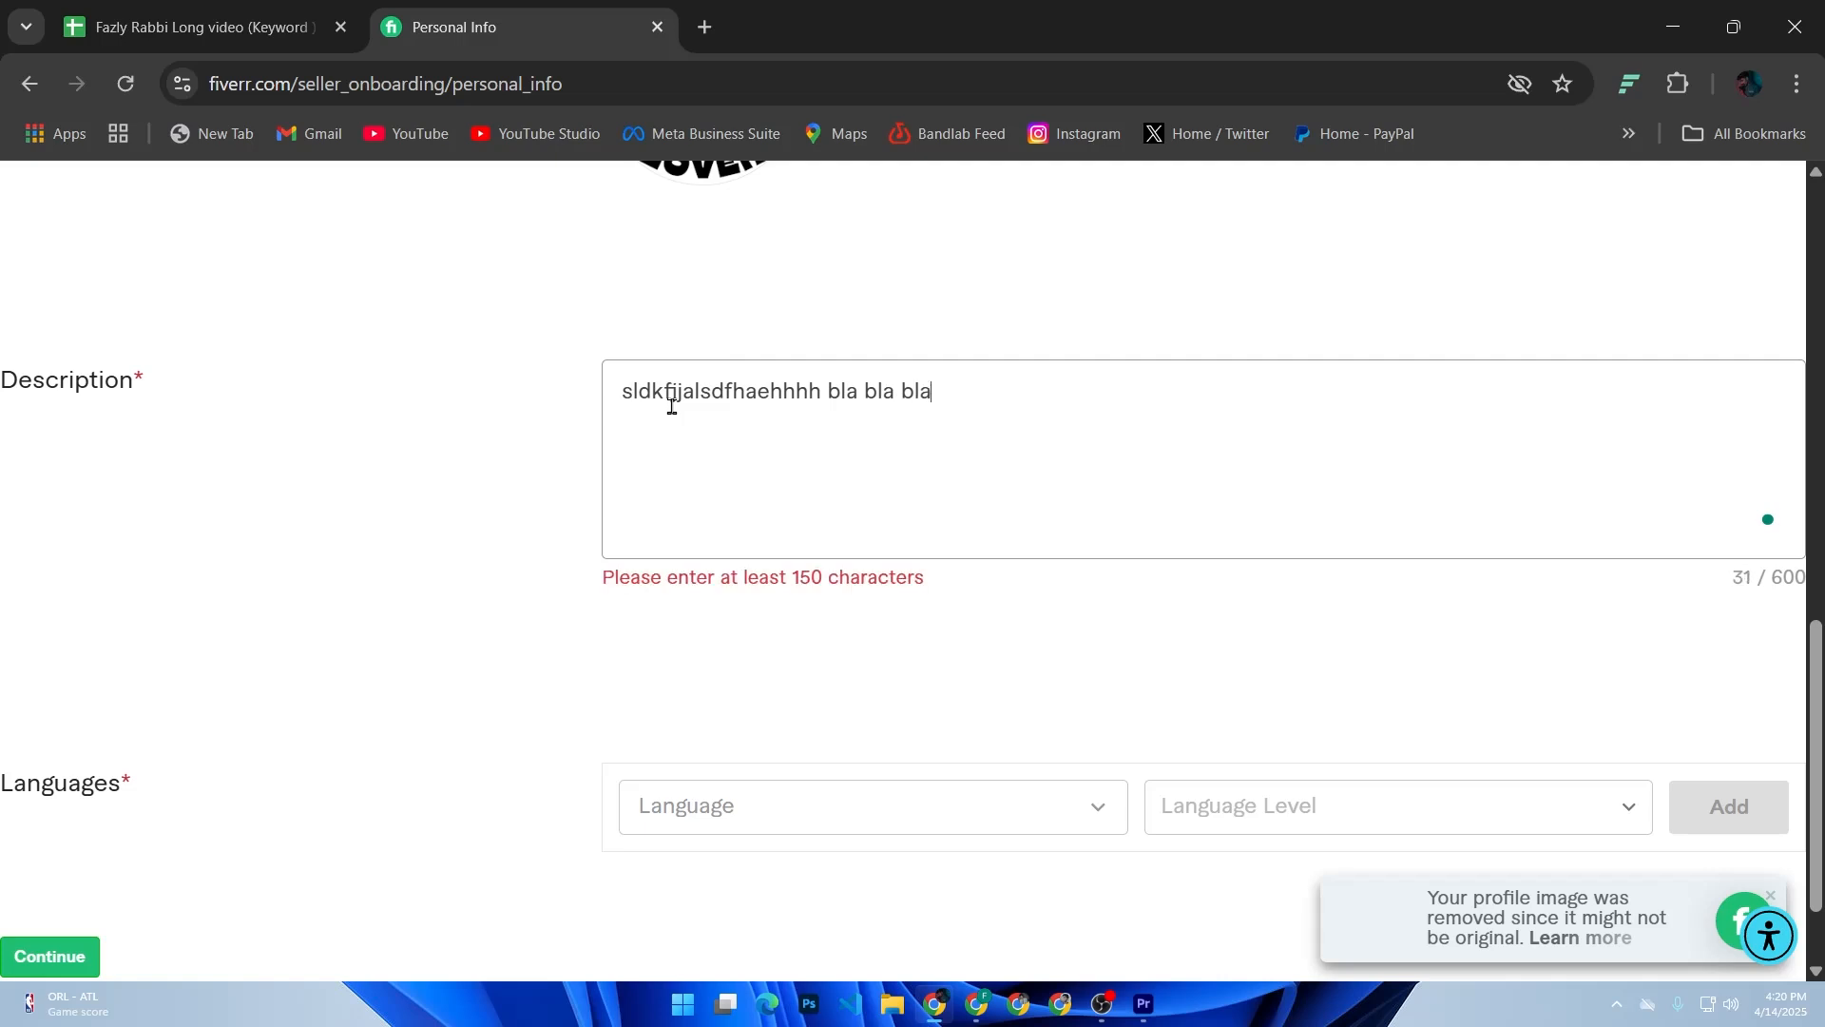
key(ctrl+a)
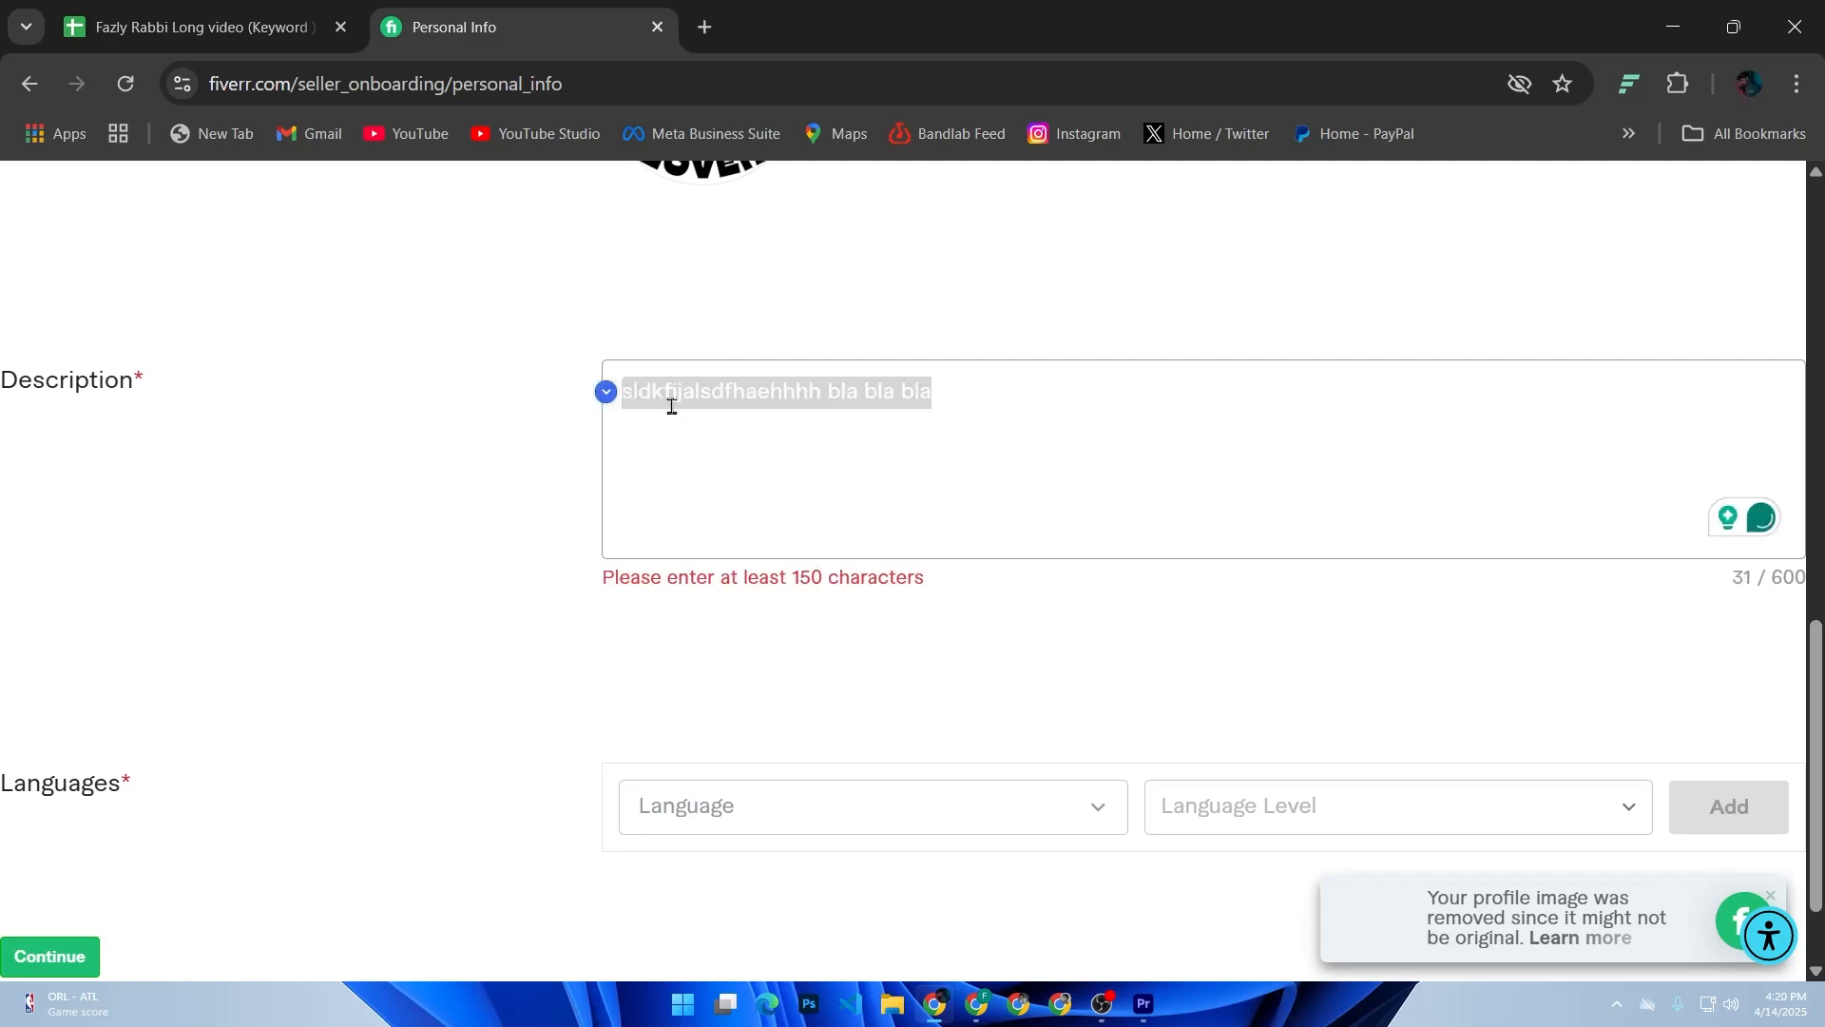
key(ctrl+c)
key(Right)
key(ctrl+v)
key(ctrl+v)
key(ctrl+v)
key(ctrl+v)
key(ctrl+v)
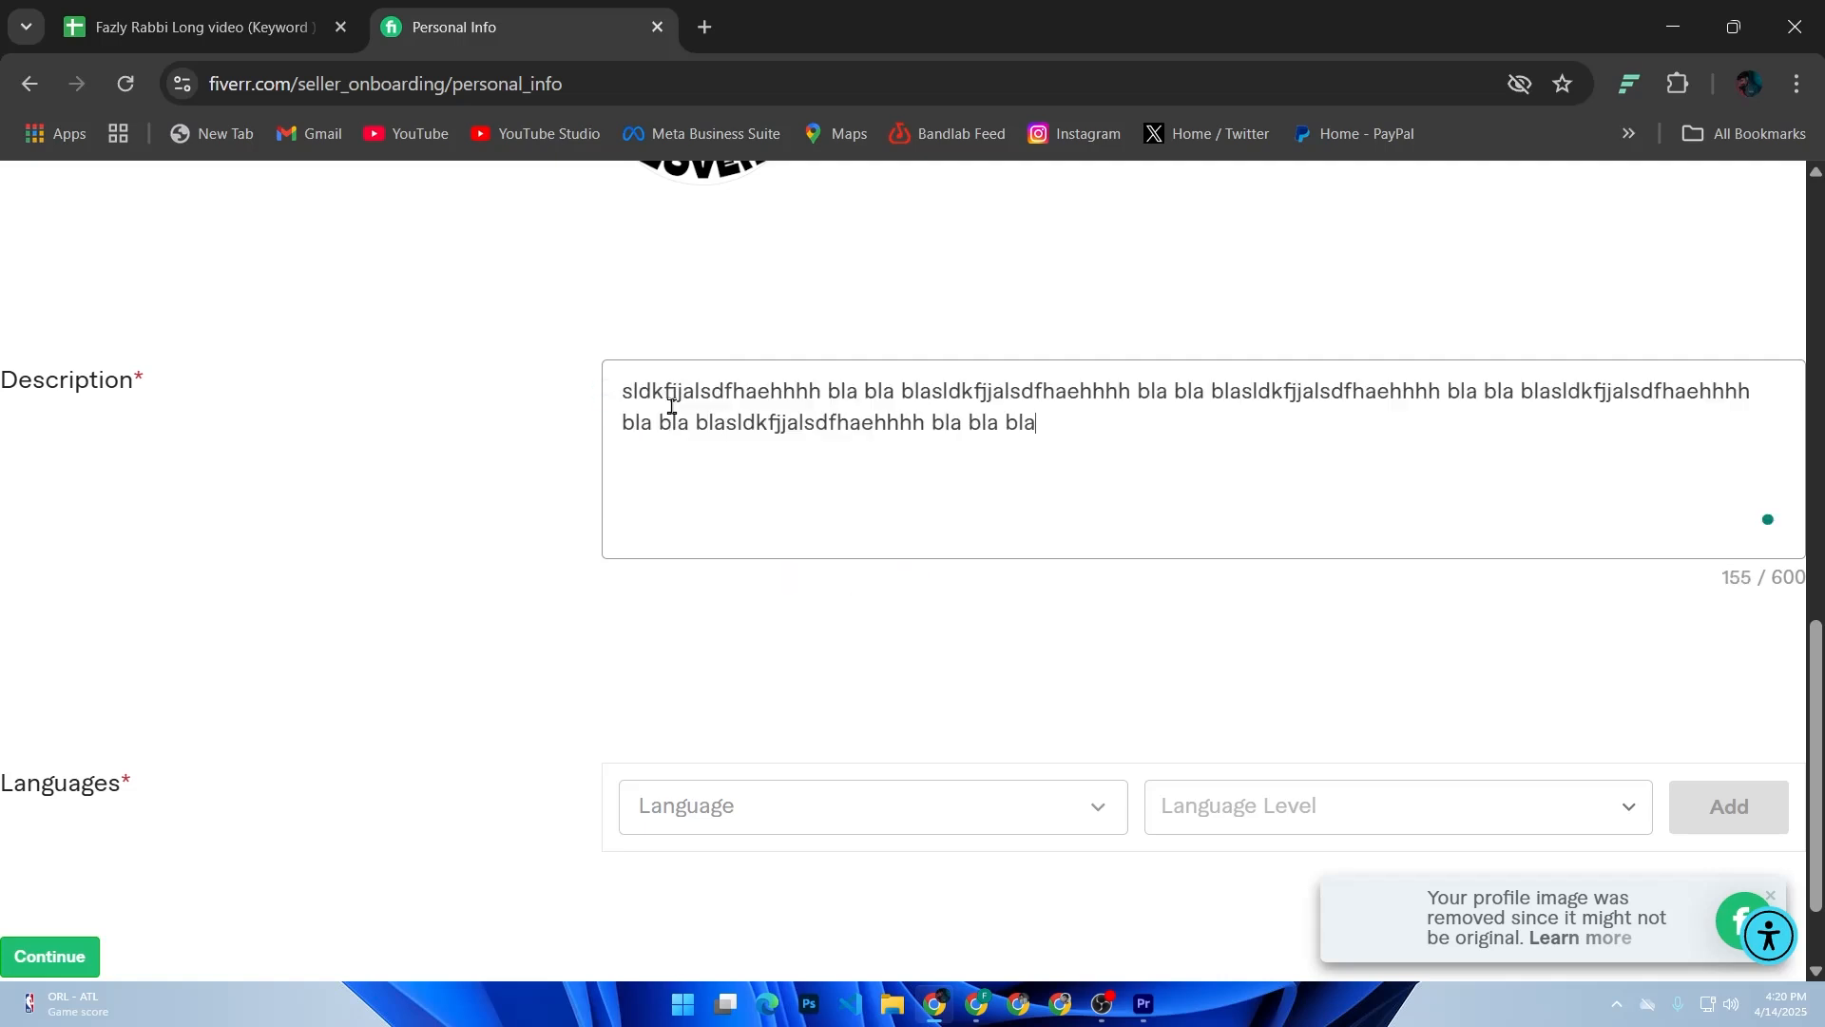
Add English at the Fluent level to the languages and continue to the Professional Info form
scroll(677, 423, down, 1)
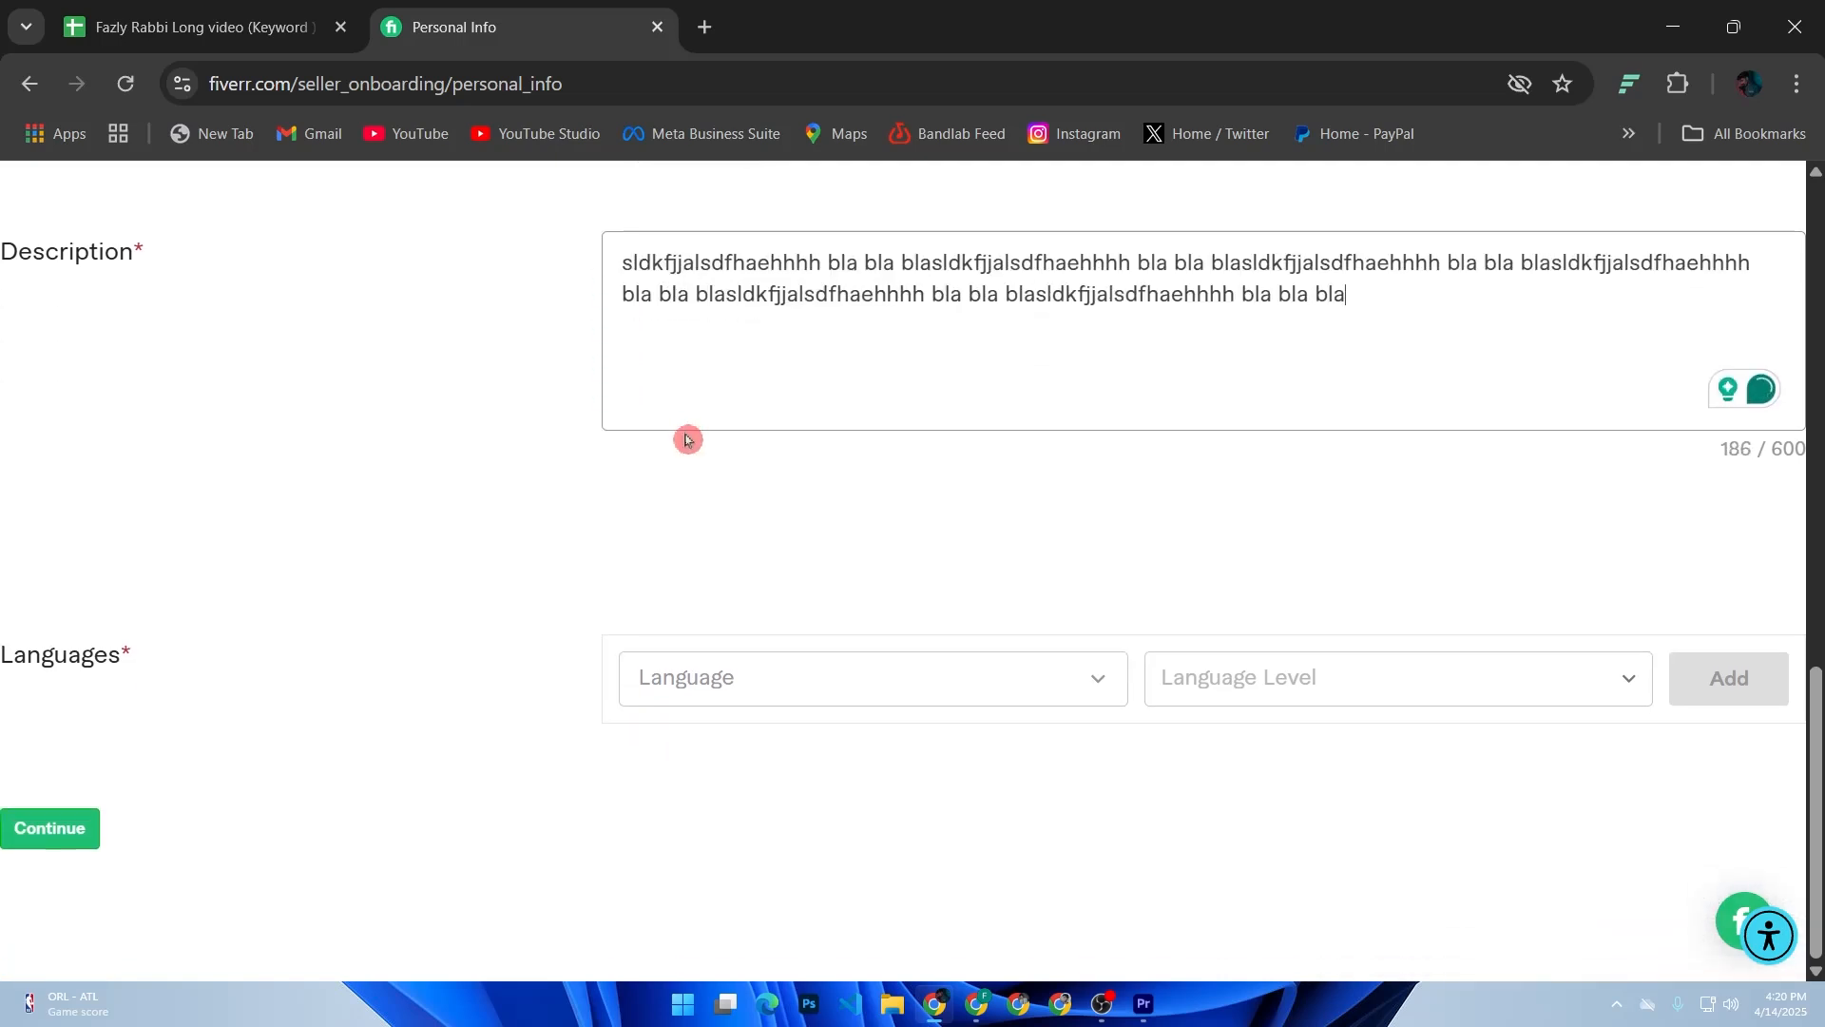
click(727, 705)
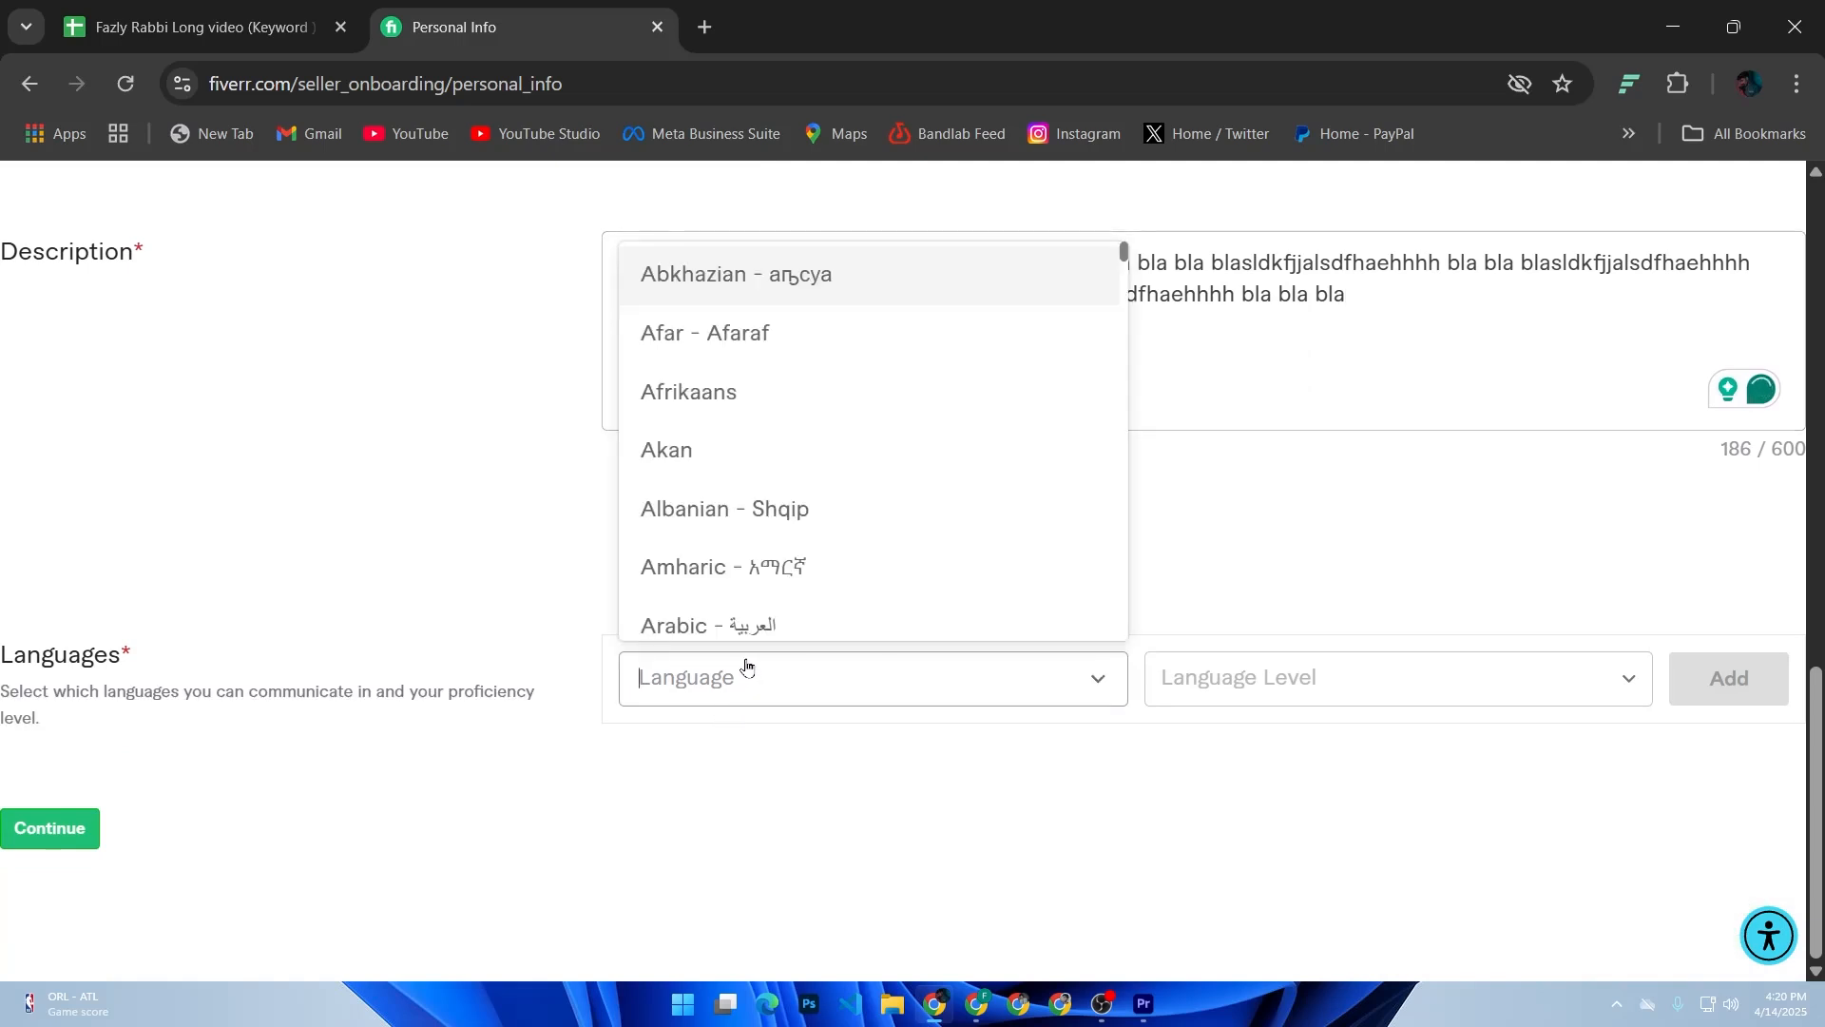
text(em)
click(754, 643)
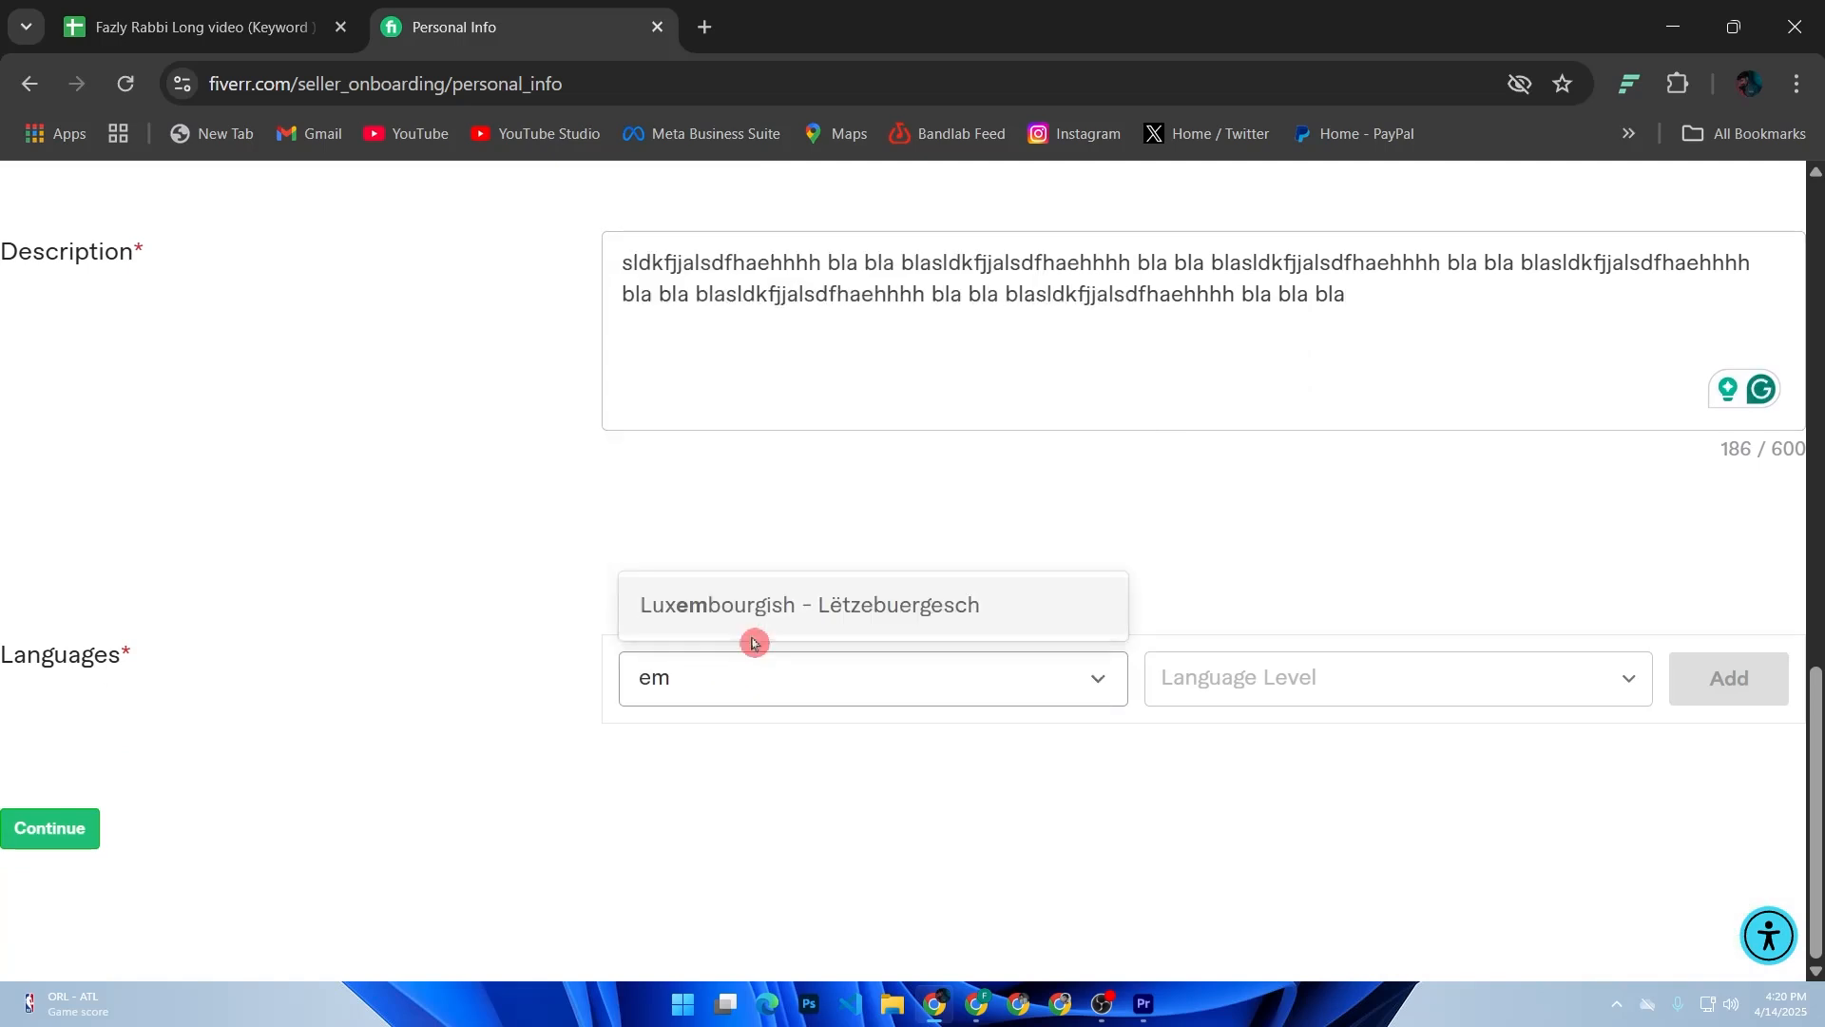
key(BackSpace)
text(n)
click(723, 477)
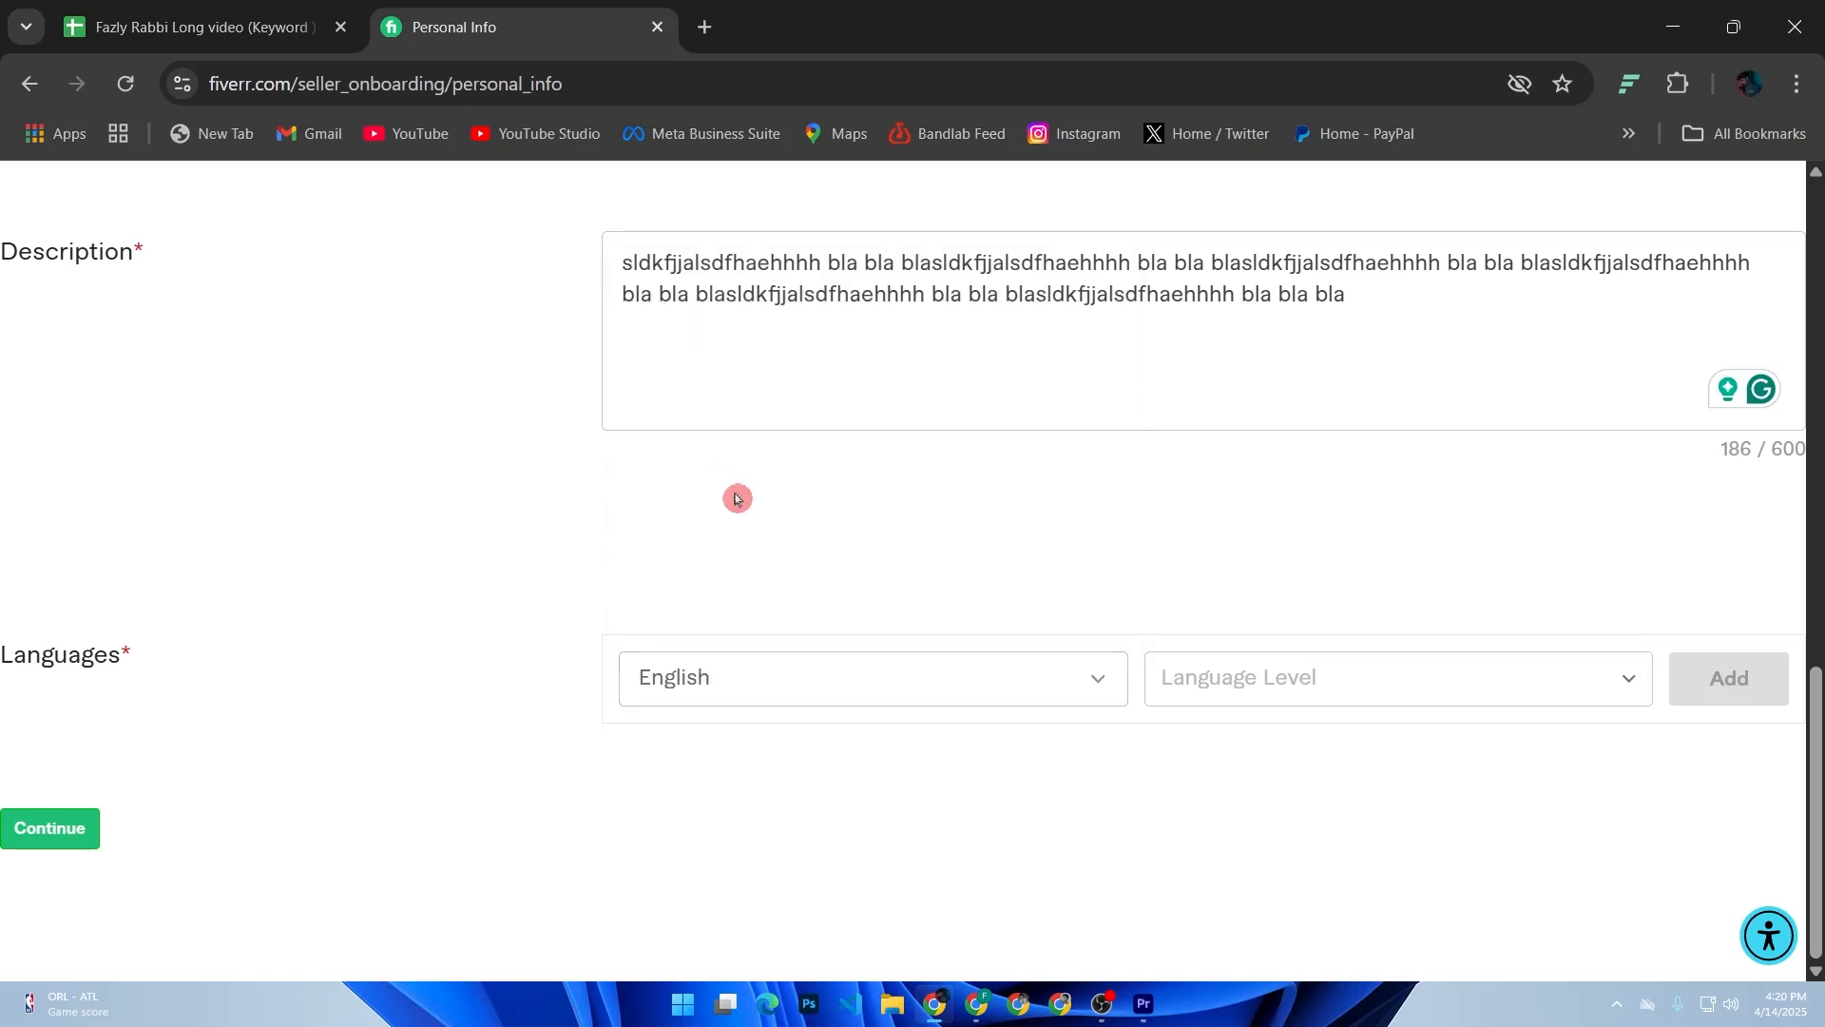
click(1446, 682)
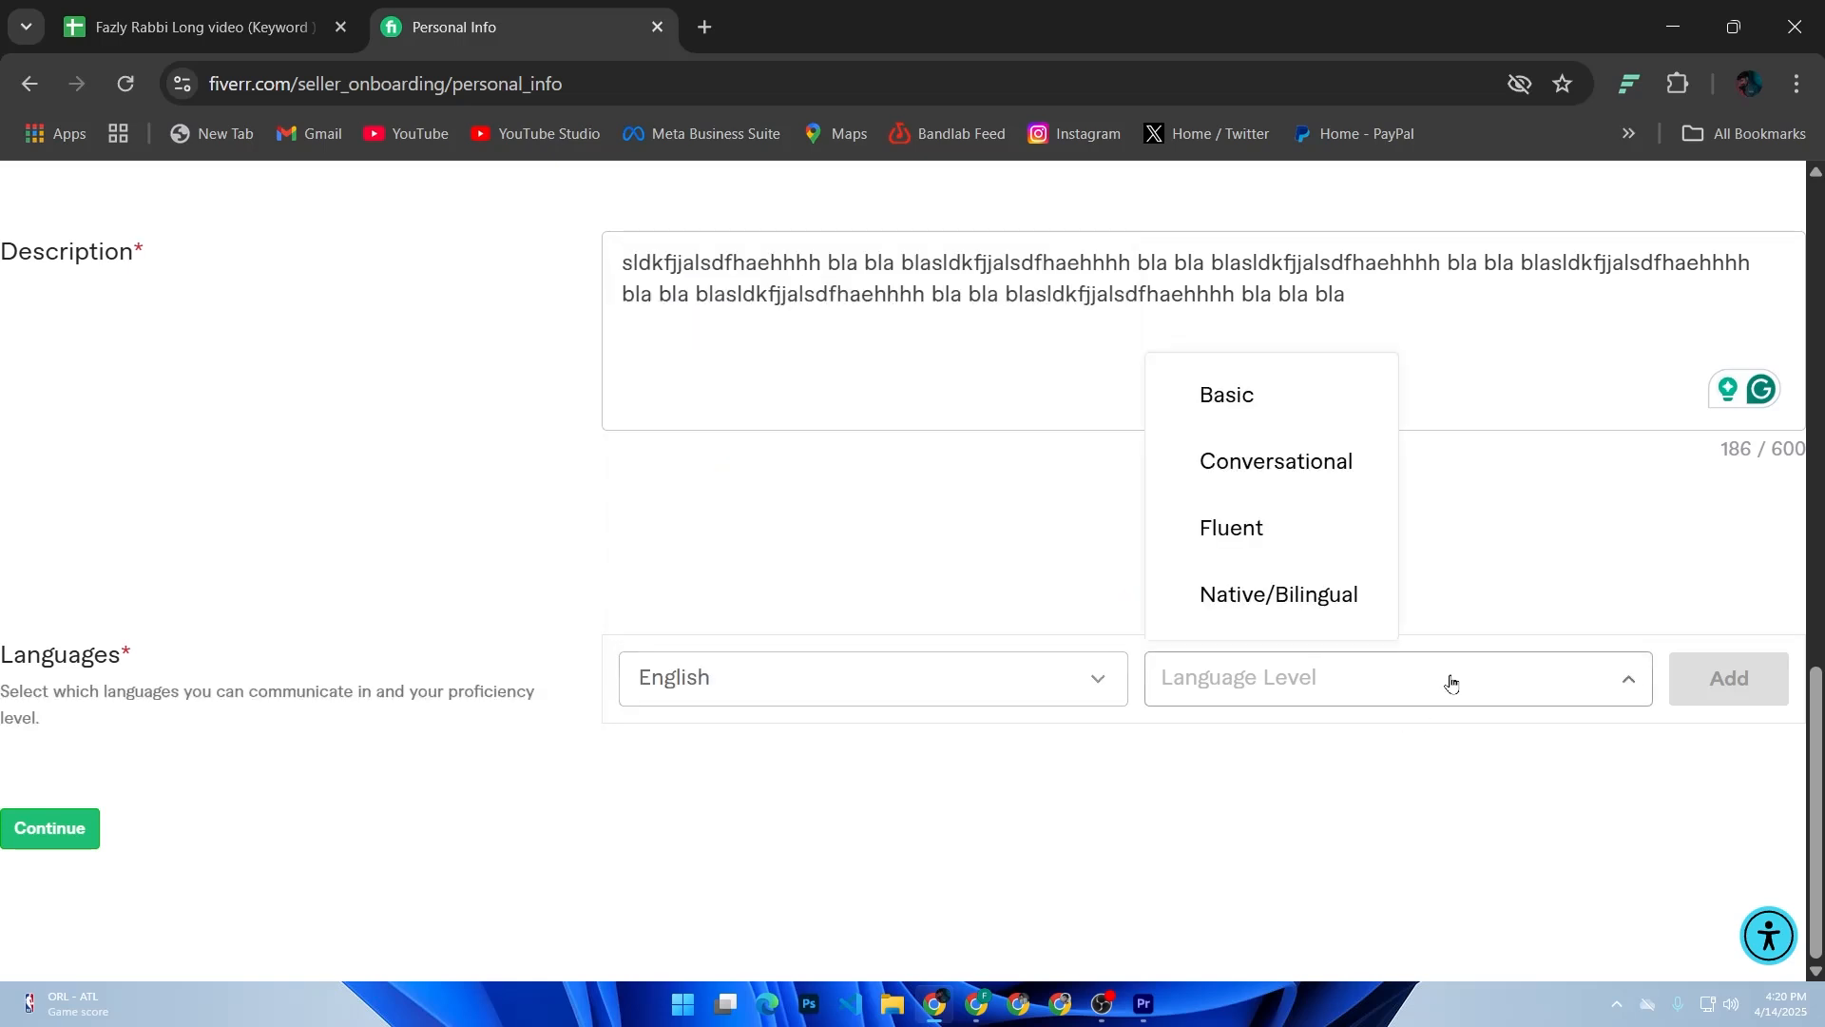
click(1309, 529)
click(1757, 688)
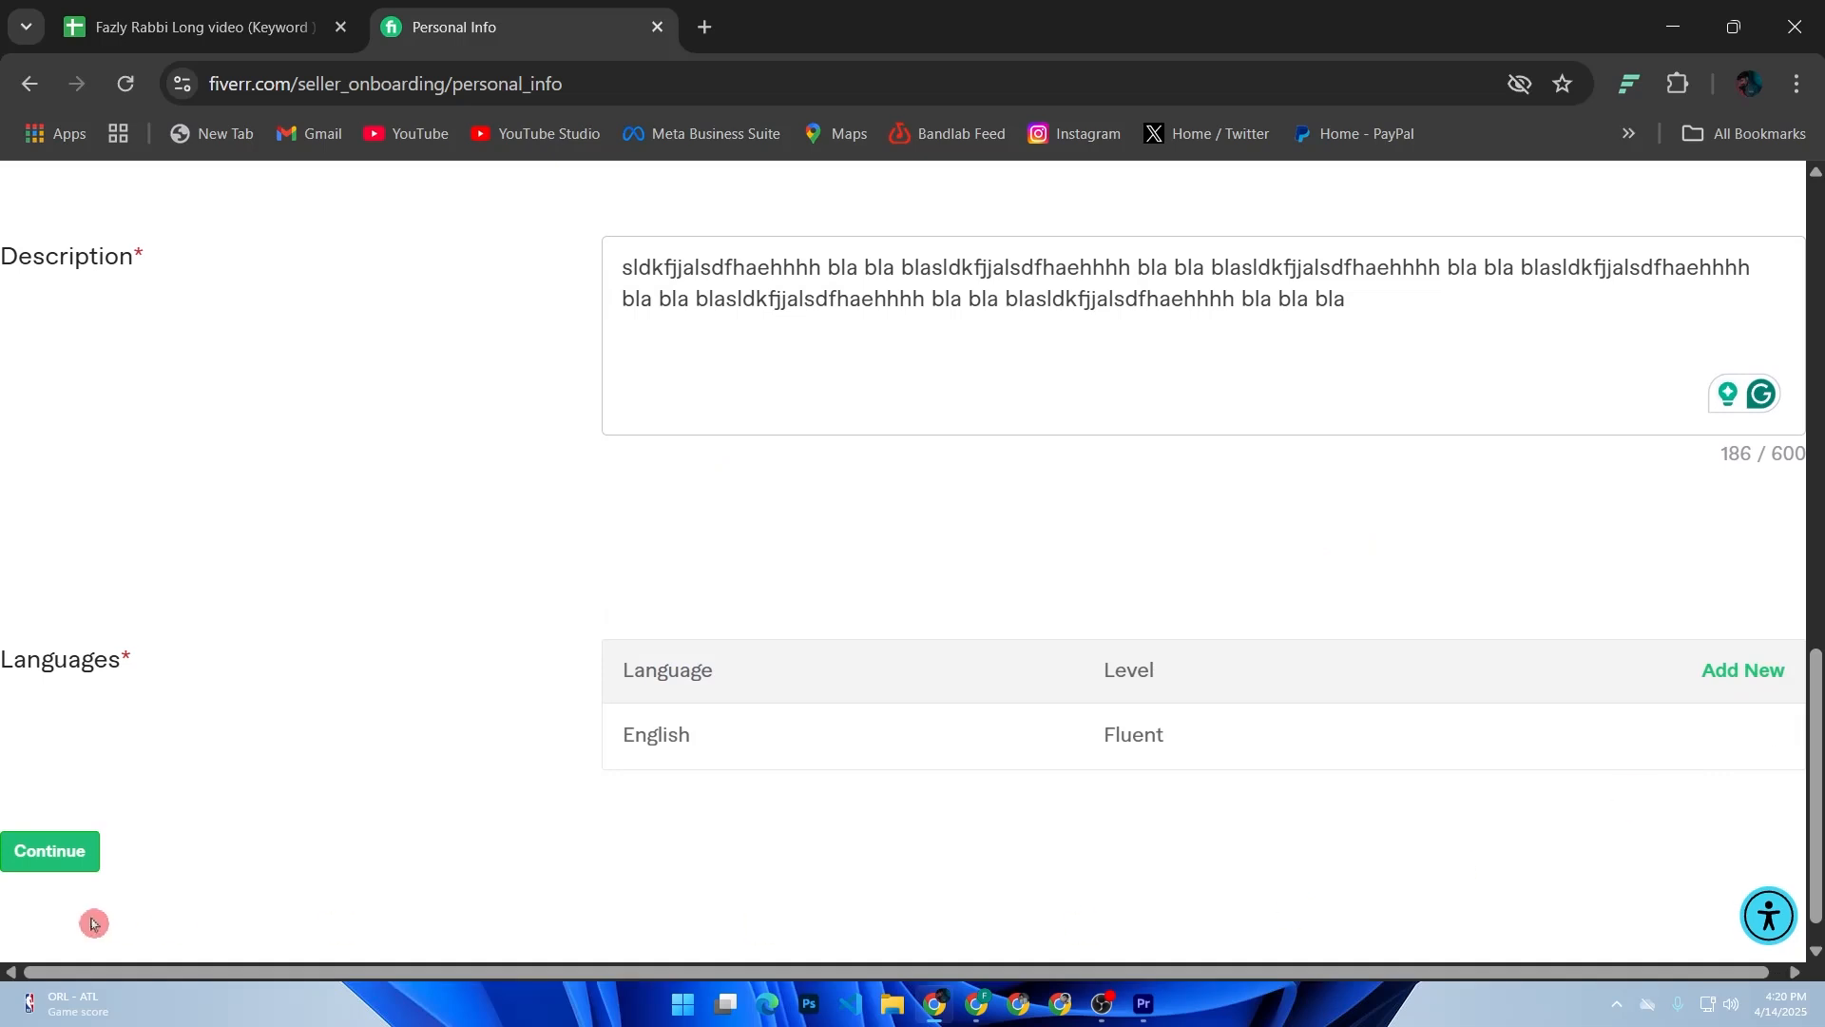
click(71, 865)
Set the occupation to Video & Animation and select Music Videos as one of its skills
scroll(504, 561, down, 5)
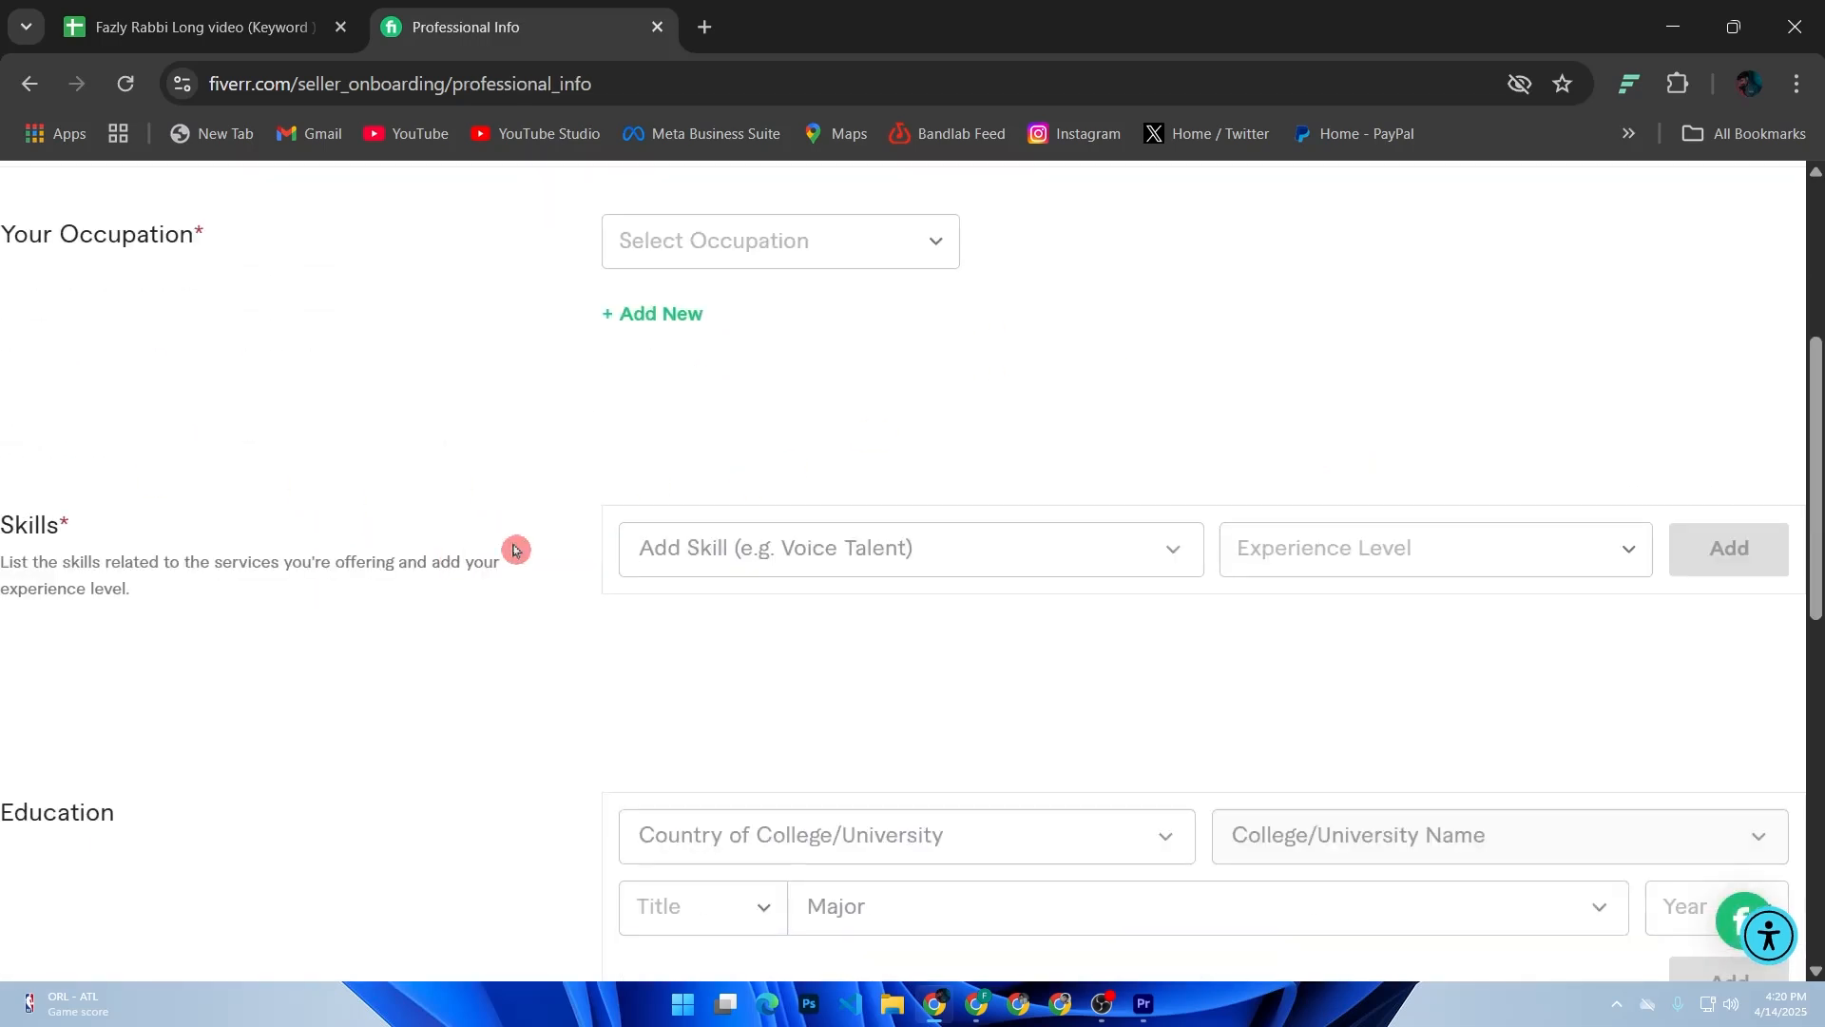
click(756, 251)
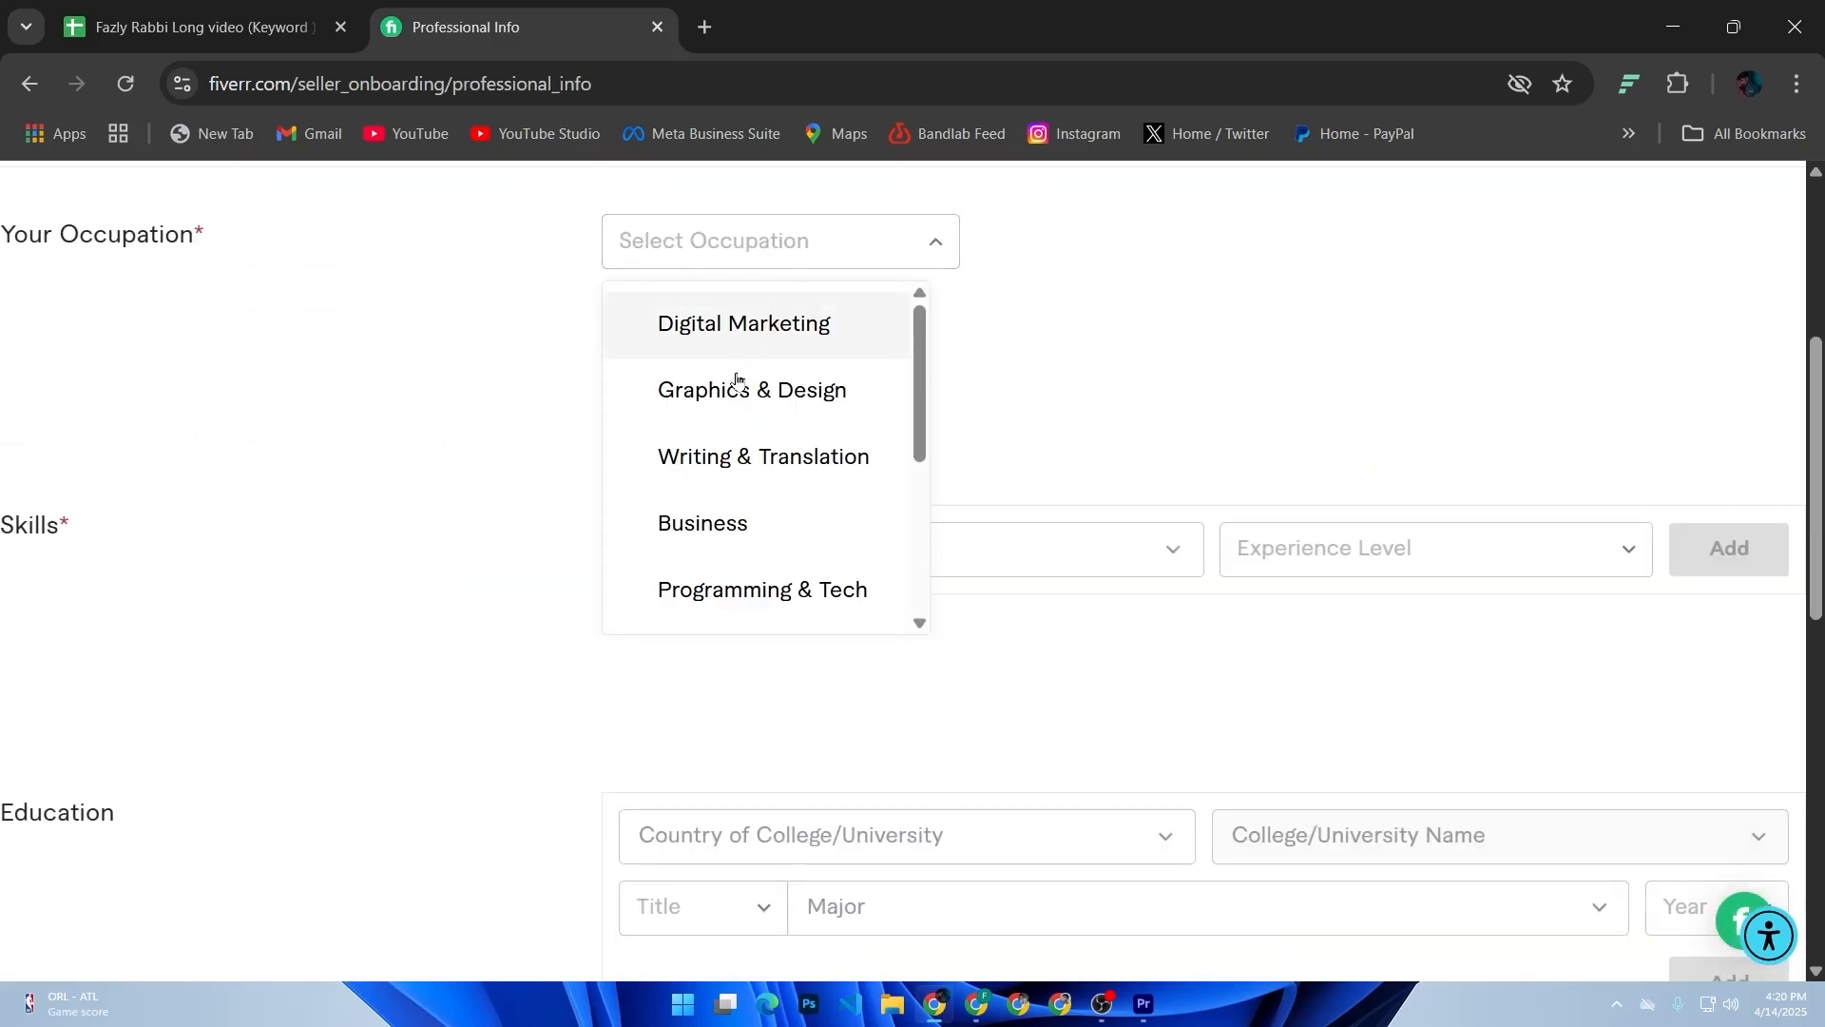
scroll(767, 482, down, 3)
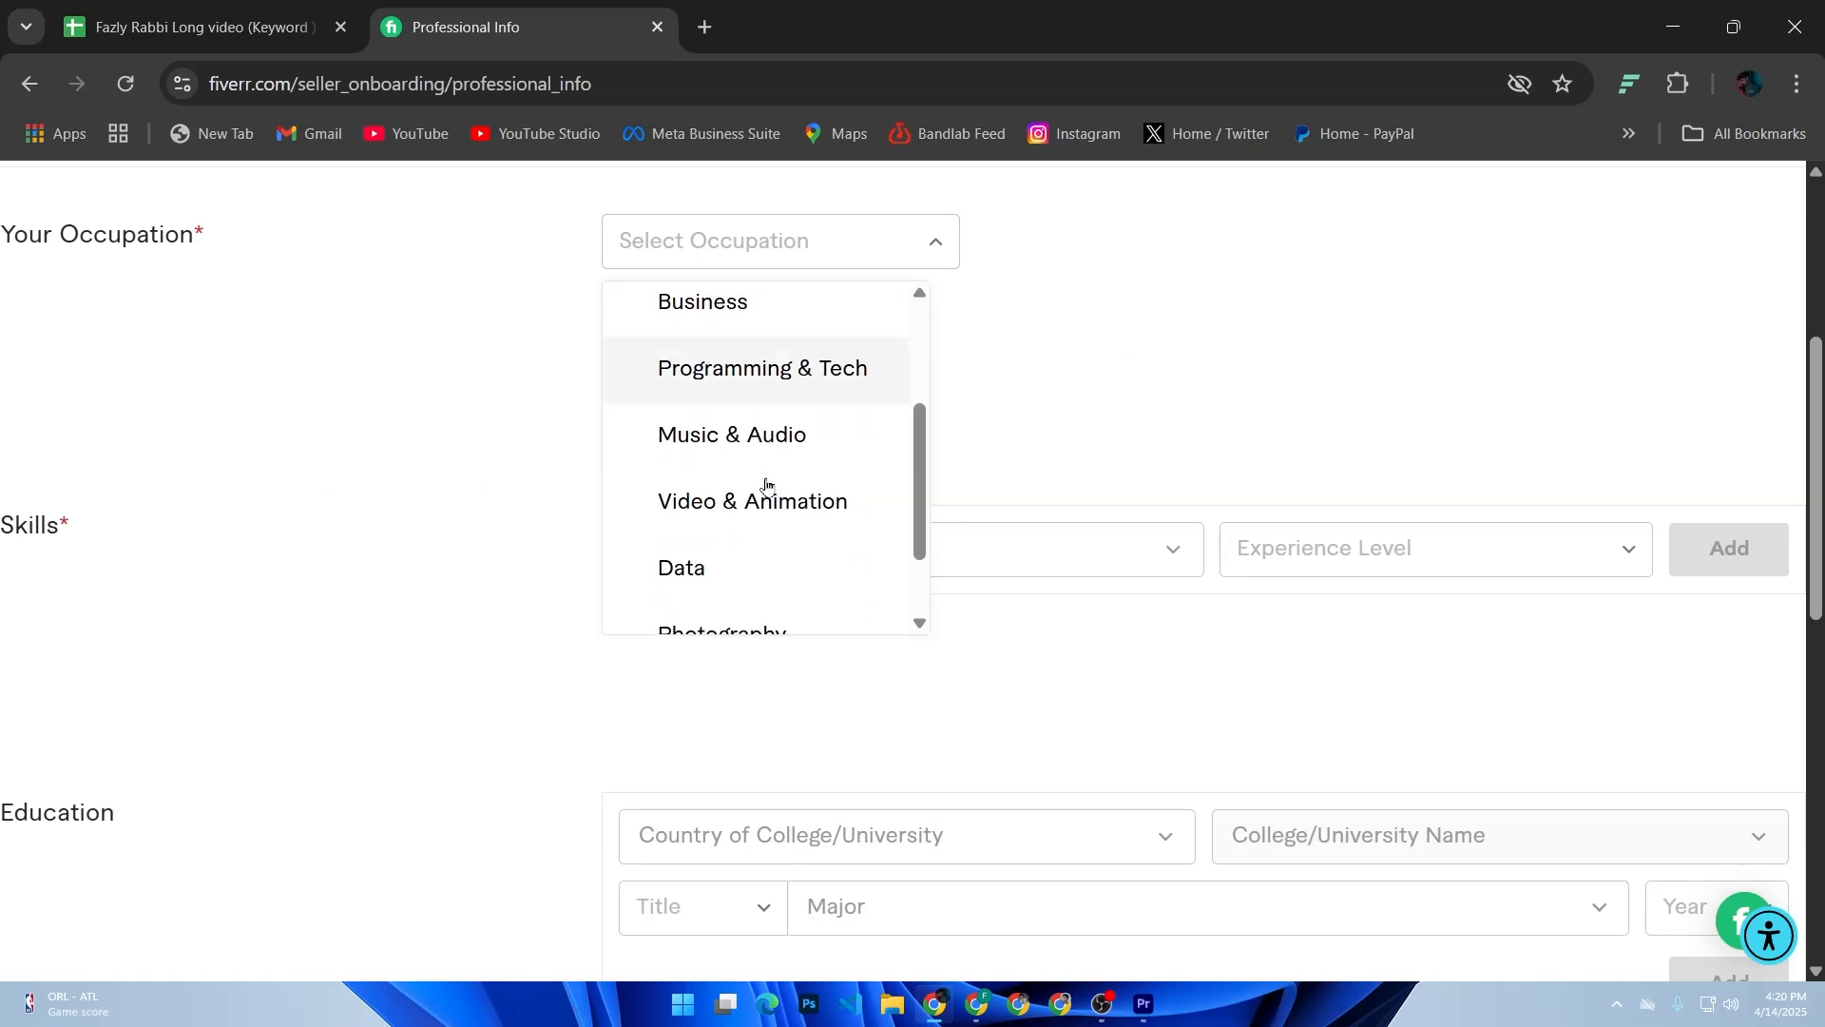
click(764, 494)
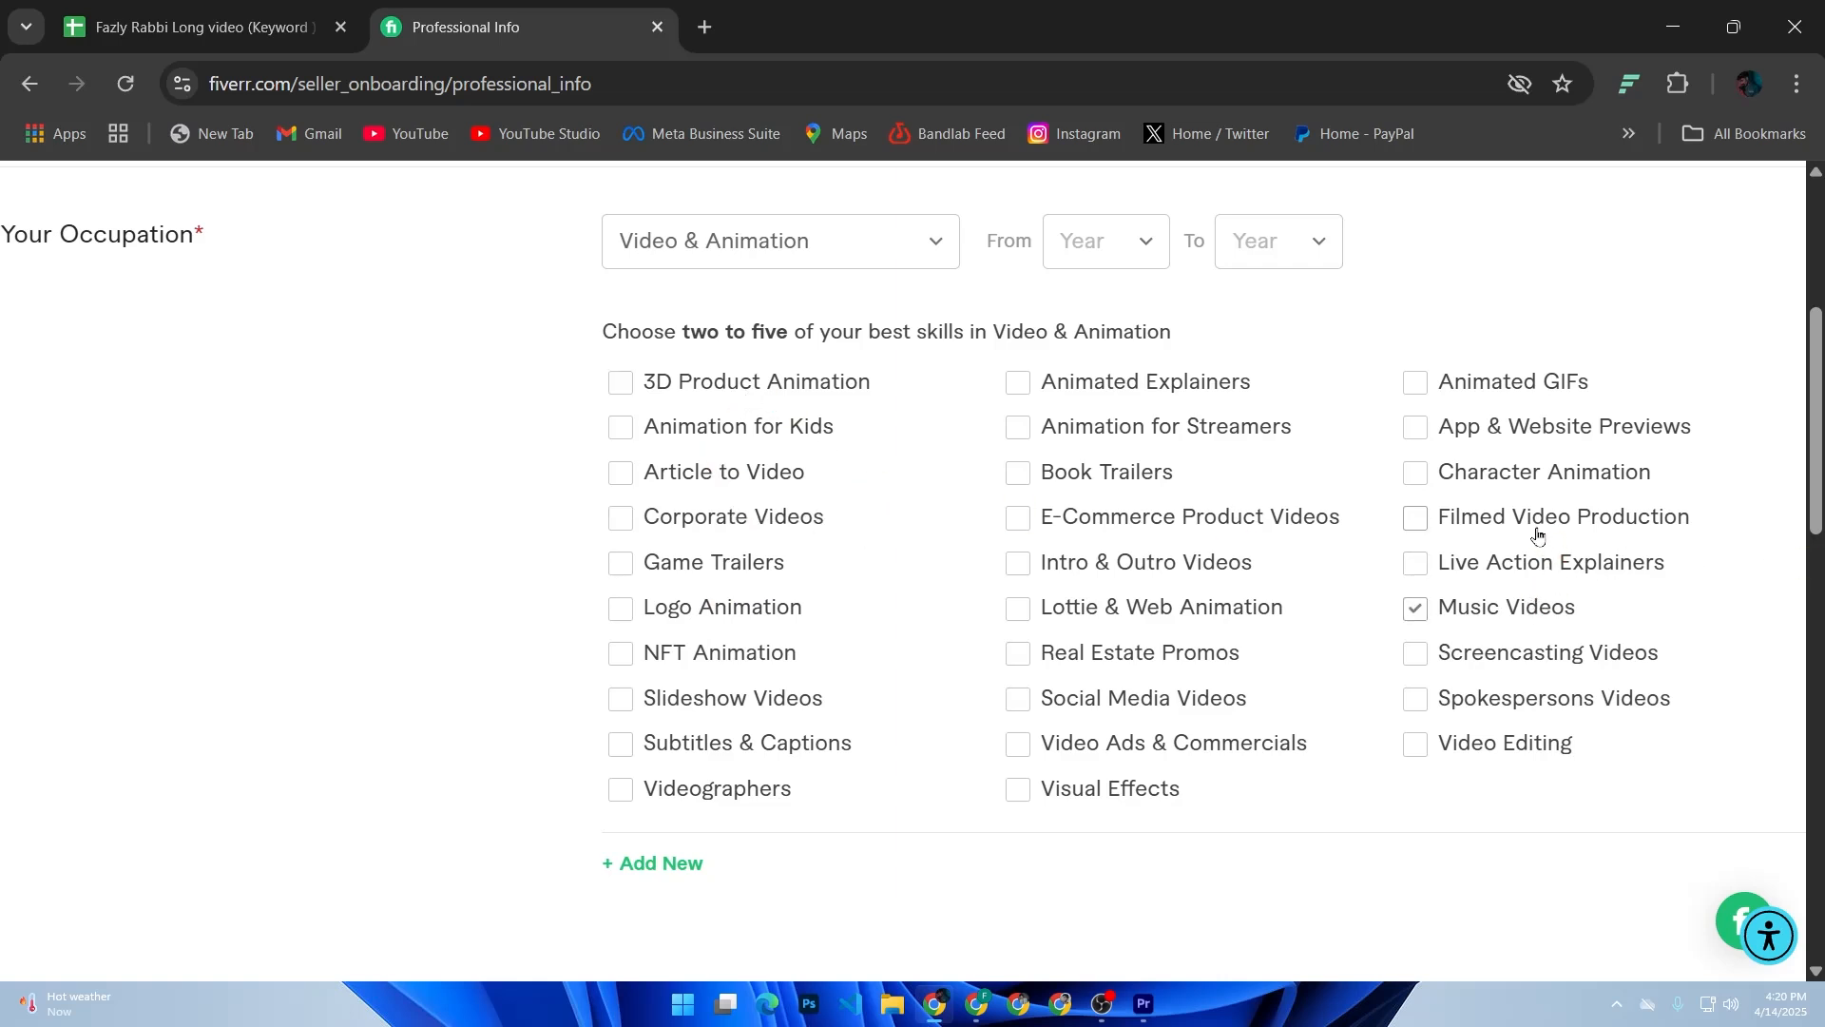
Add the skill "E-learning video editing" with the Beginner experience level to the Skills section
scroll(1153, 590, down, 2)
click(851, 876)
scroll(954, 820, down, 2)
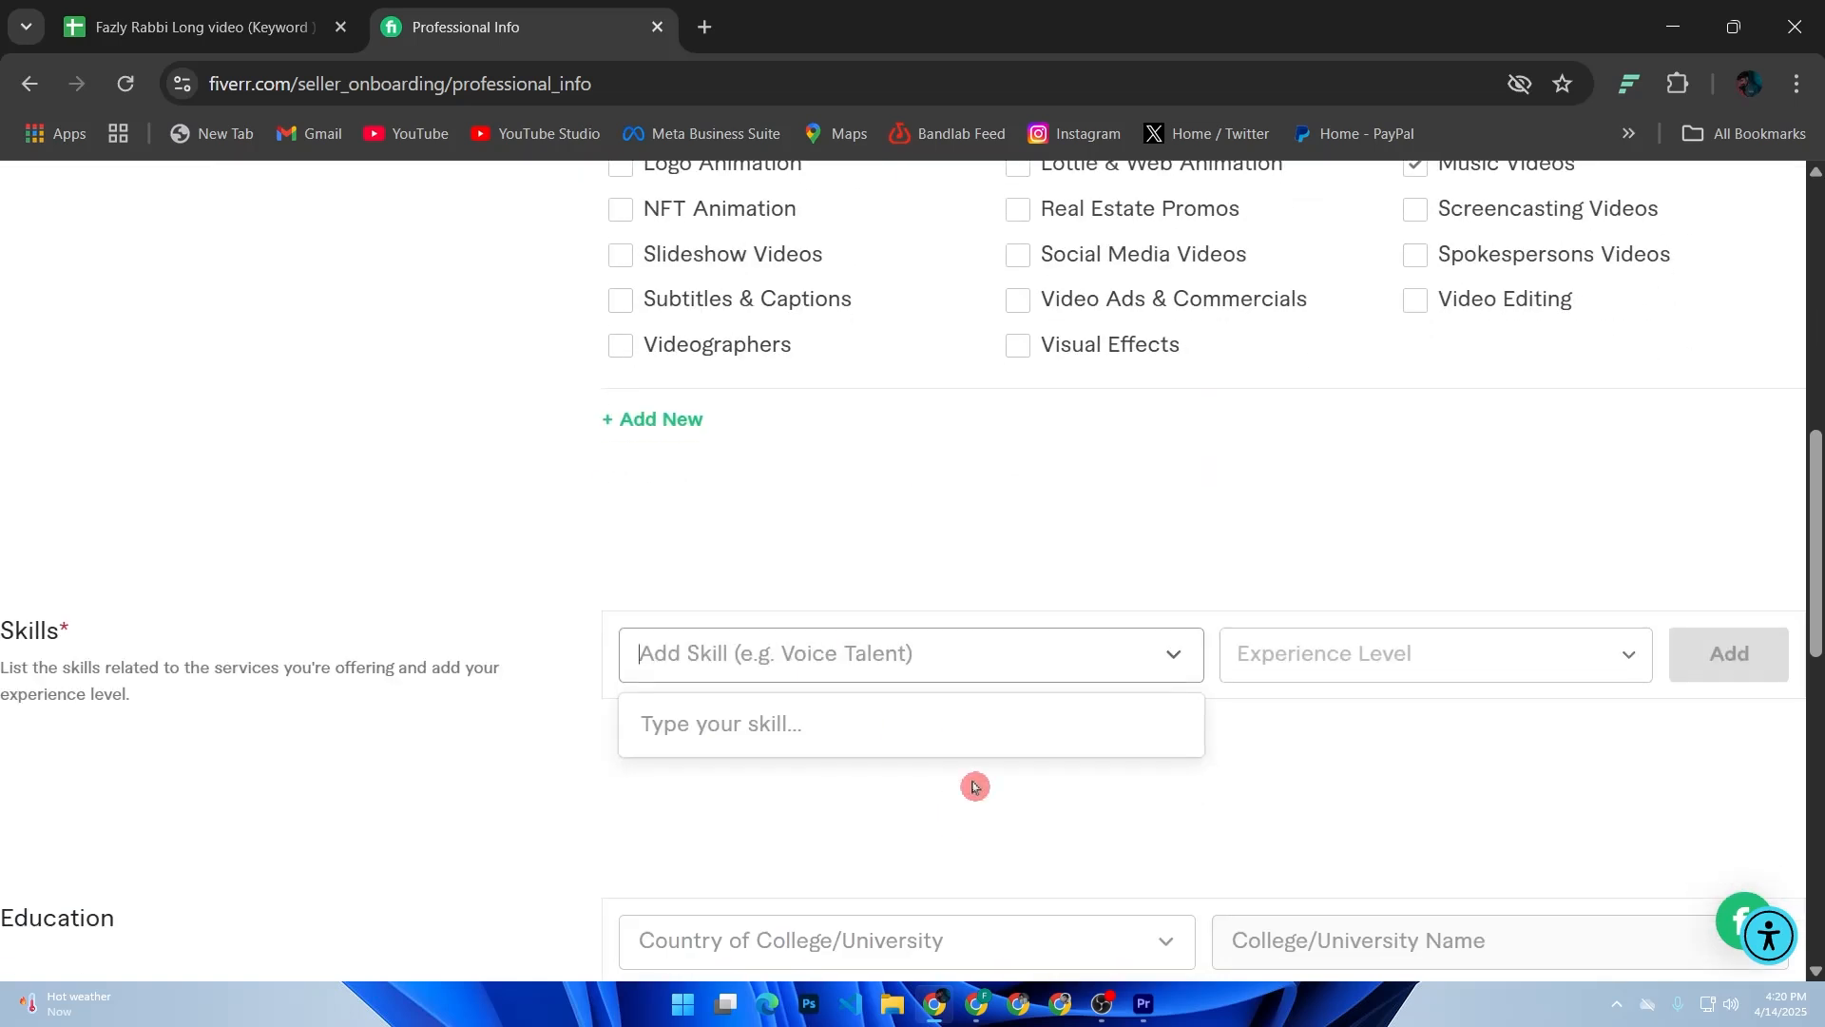
text(video e)
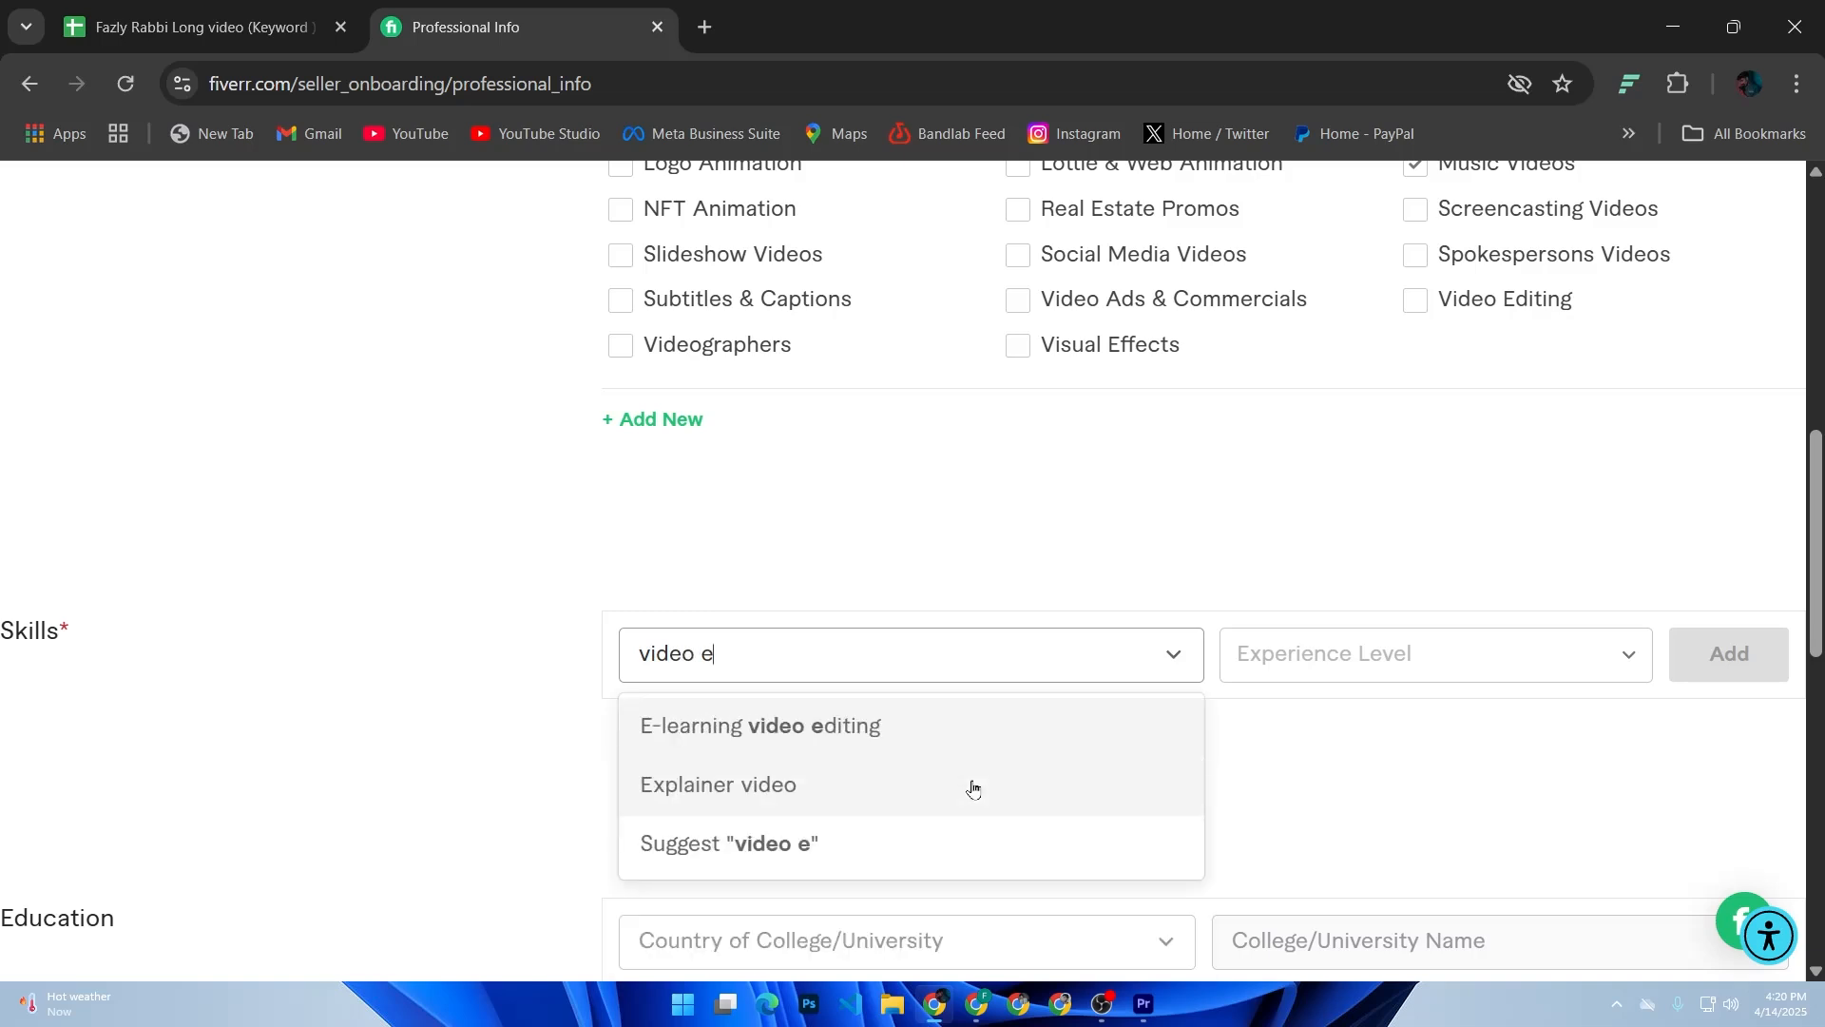
click(863, 734)
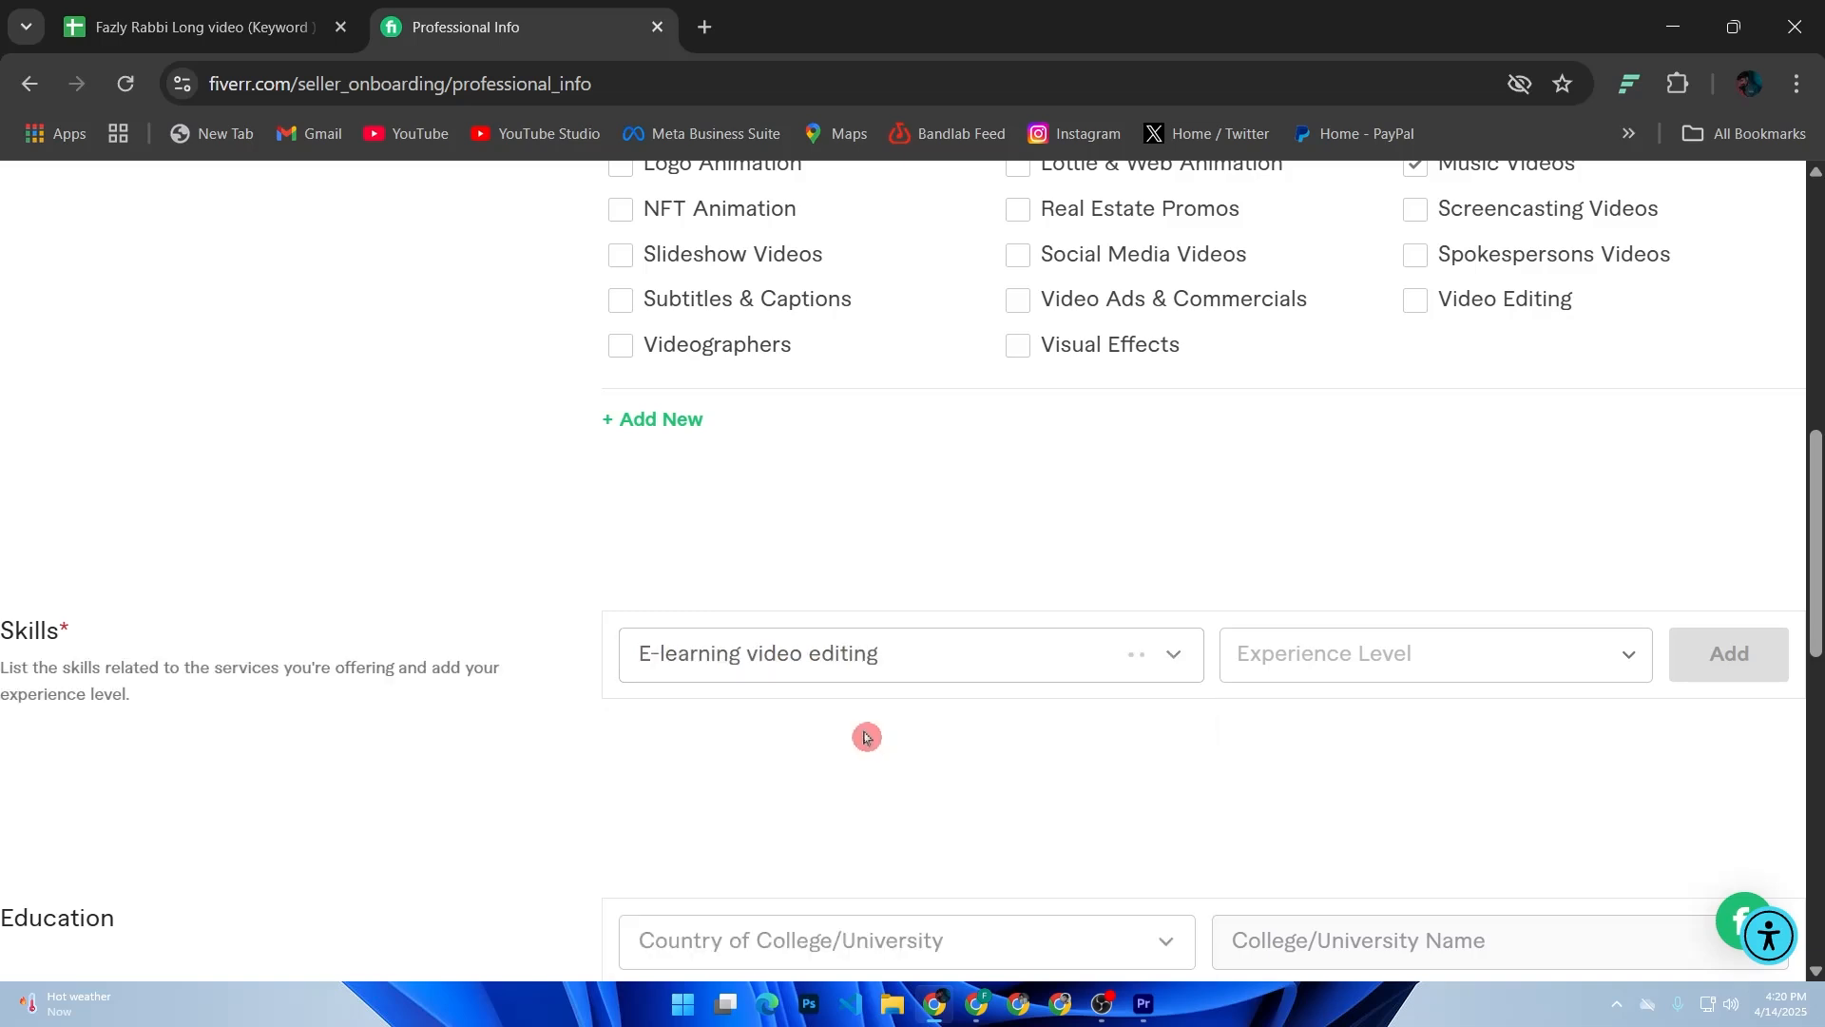
click(1348, 658)
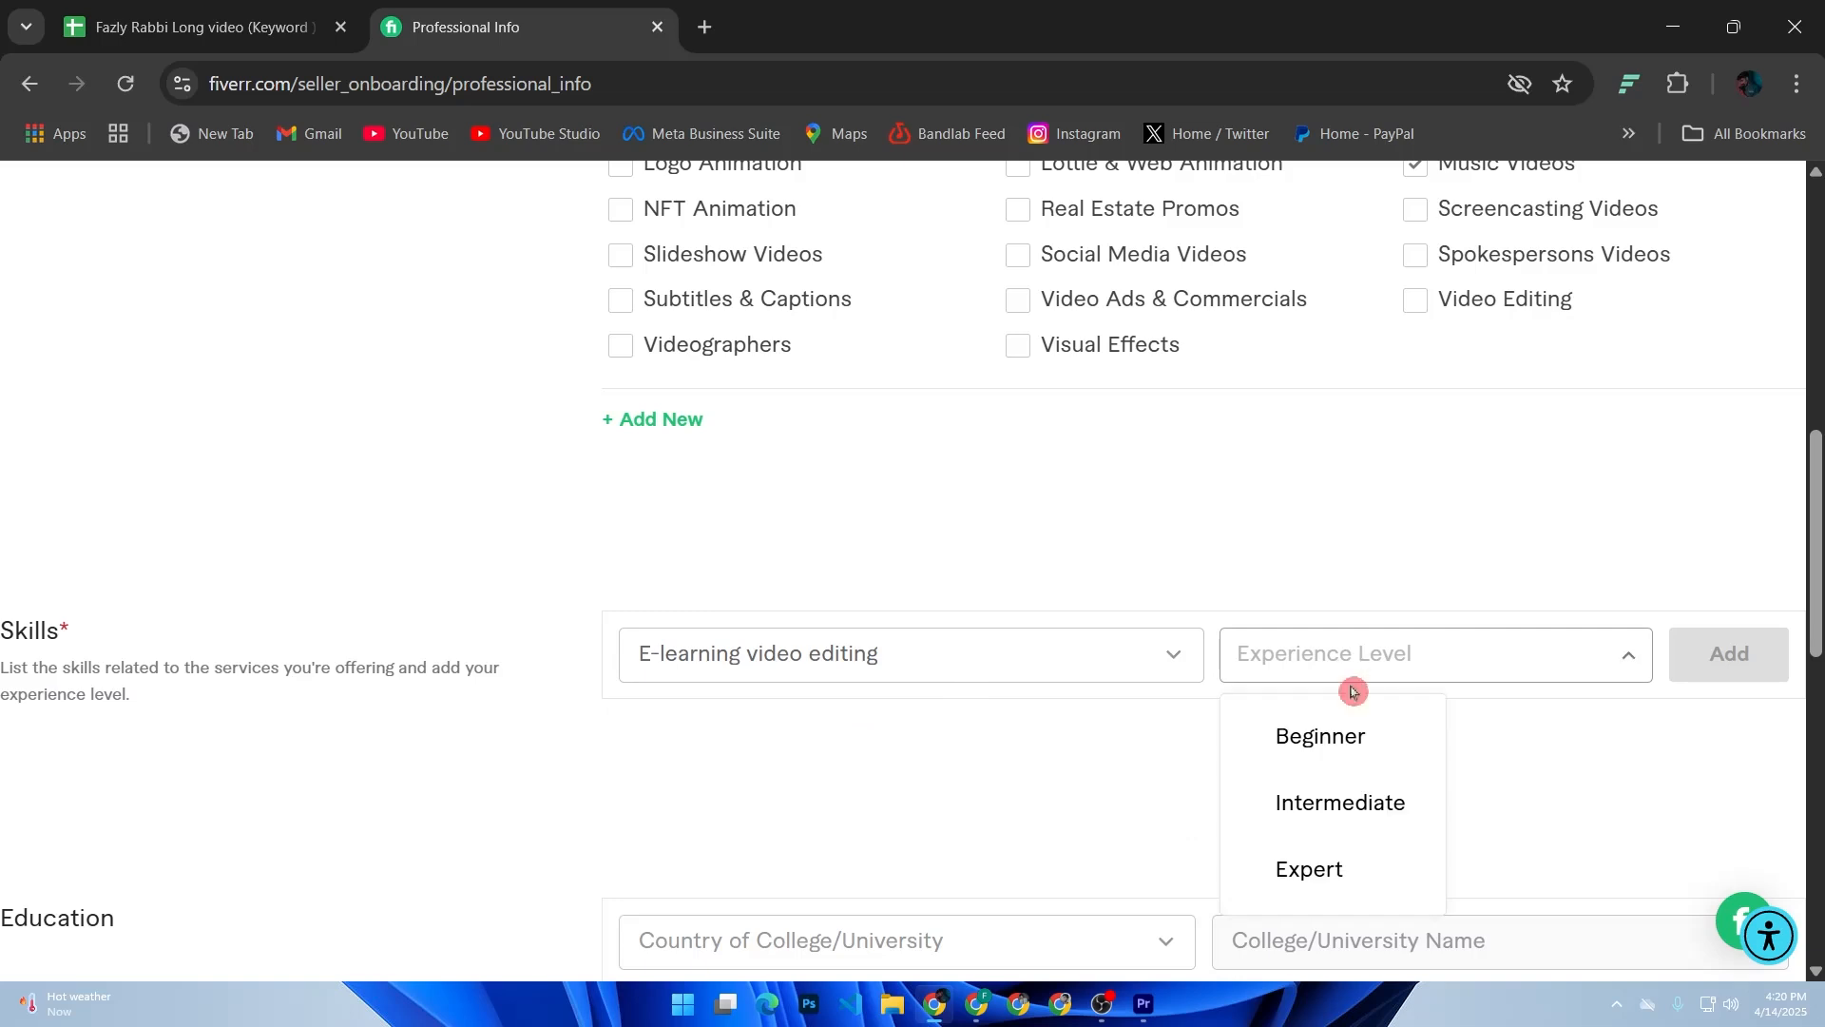
click(1326, 758)
scroll(1778, 654, down, 2)
click(1746, 426)
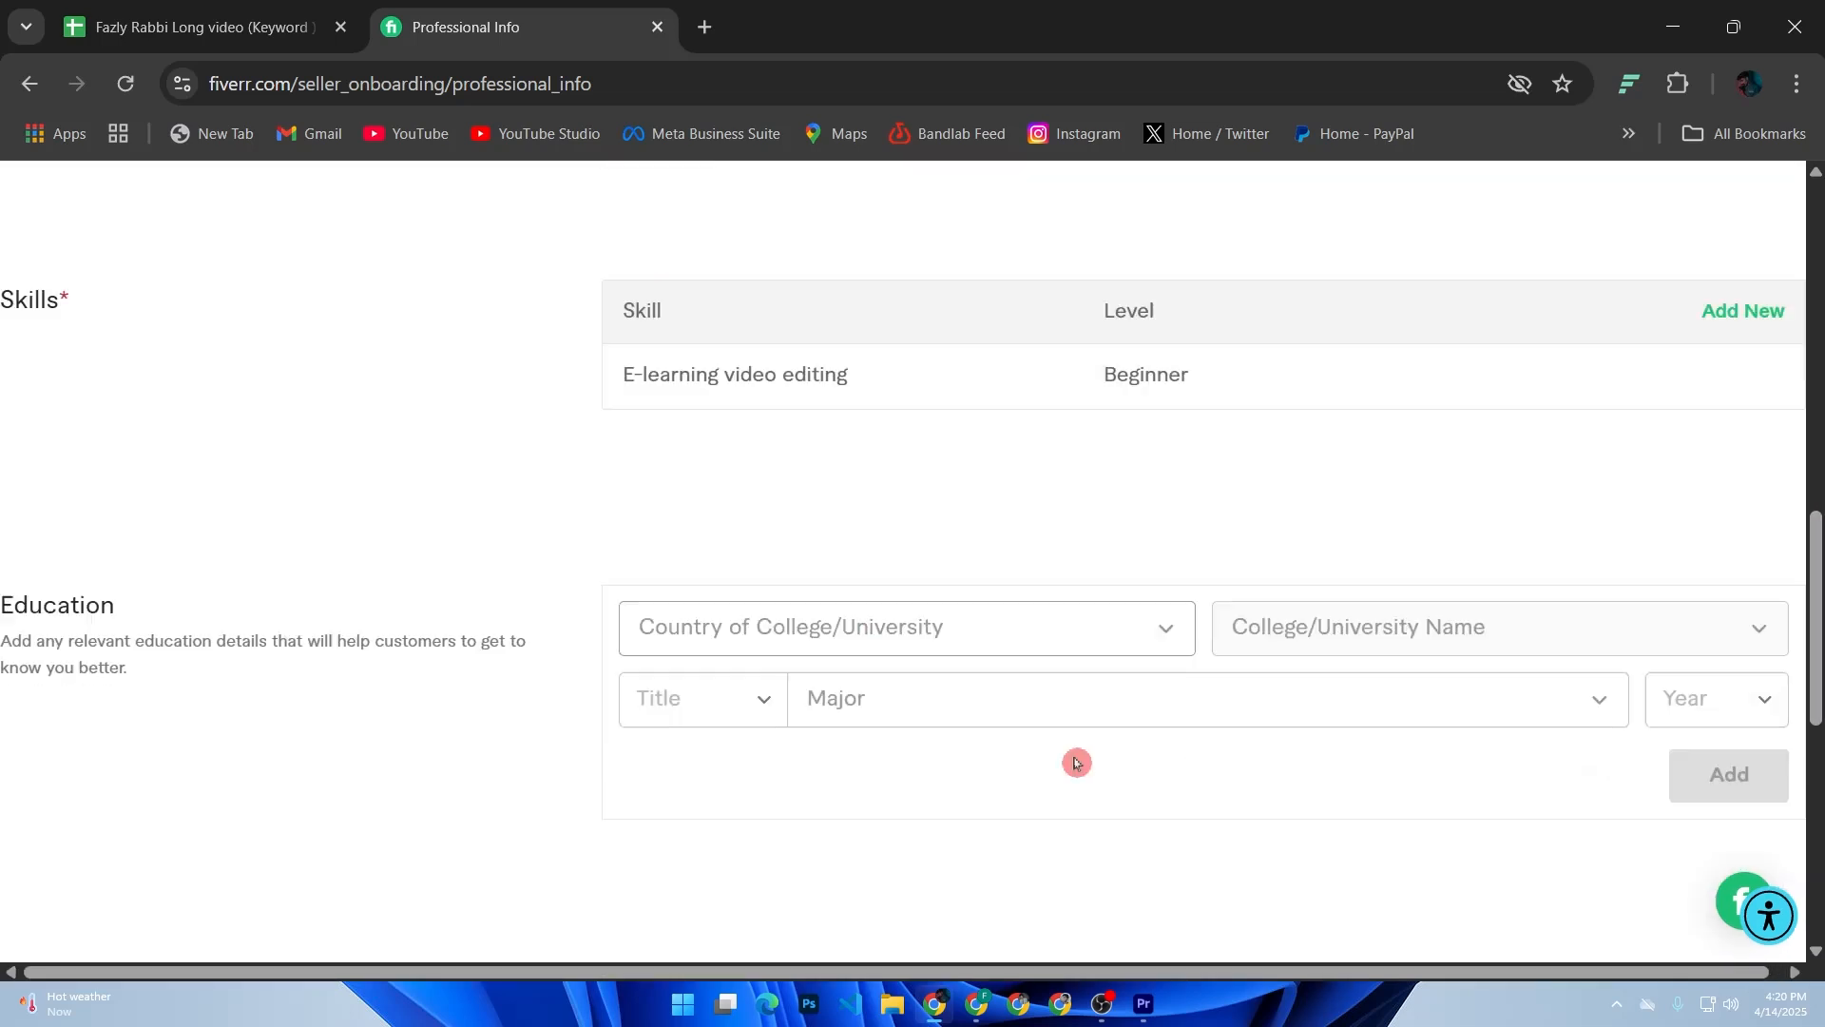
Look over the Education, Certification and Personal Website sections, leave them empty and try to continue
scroll(1078, 762, down, 2)
scroll(578, 590, down, 3)
scroll(570, 611, up, 3)
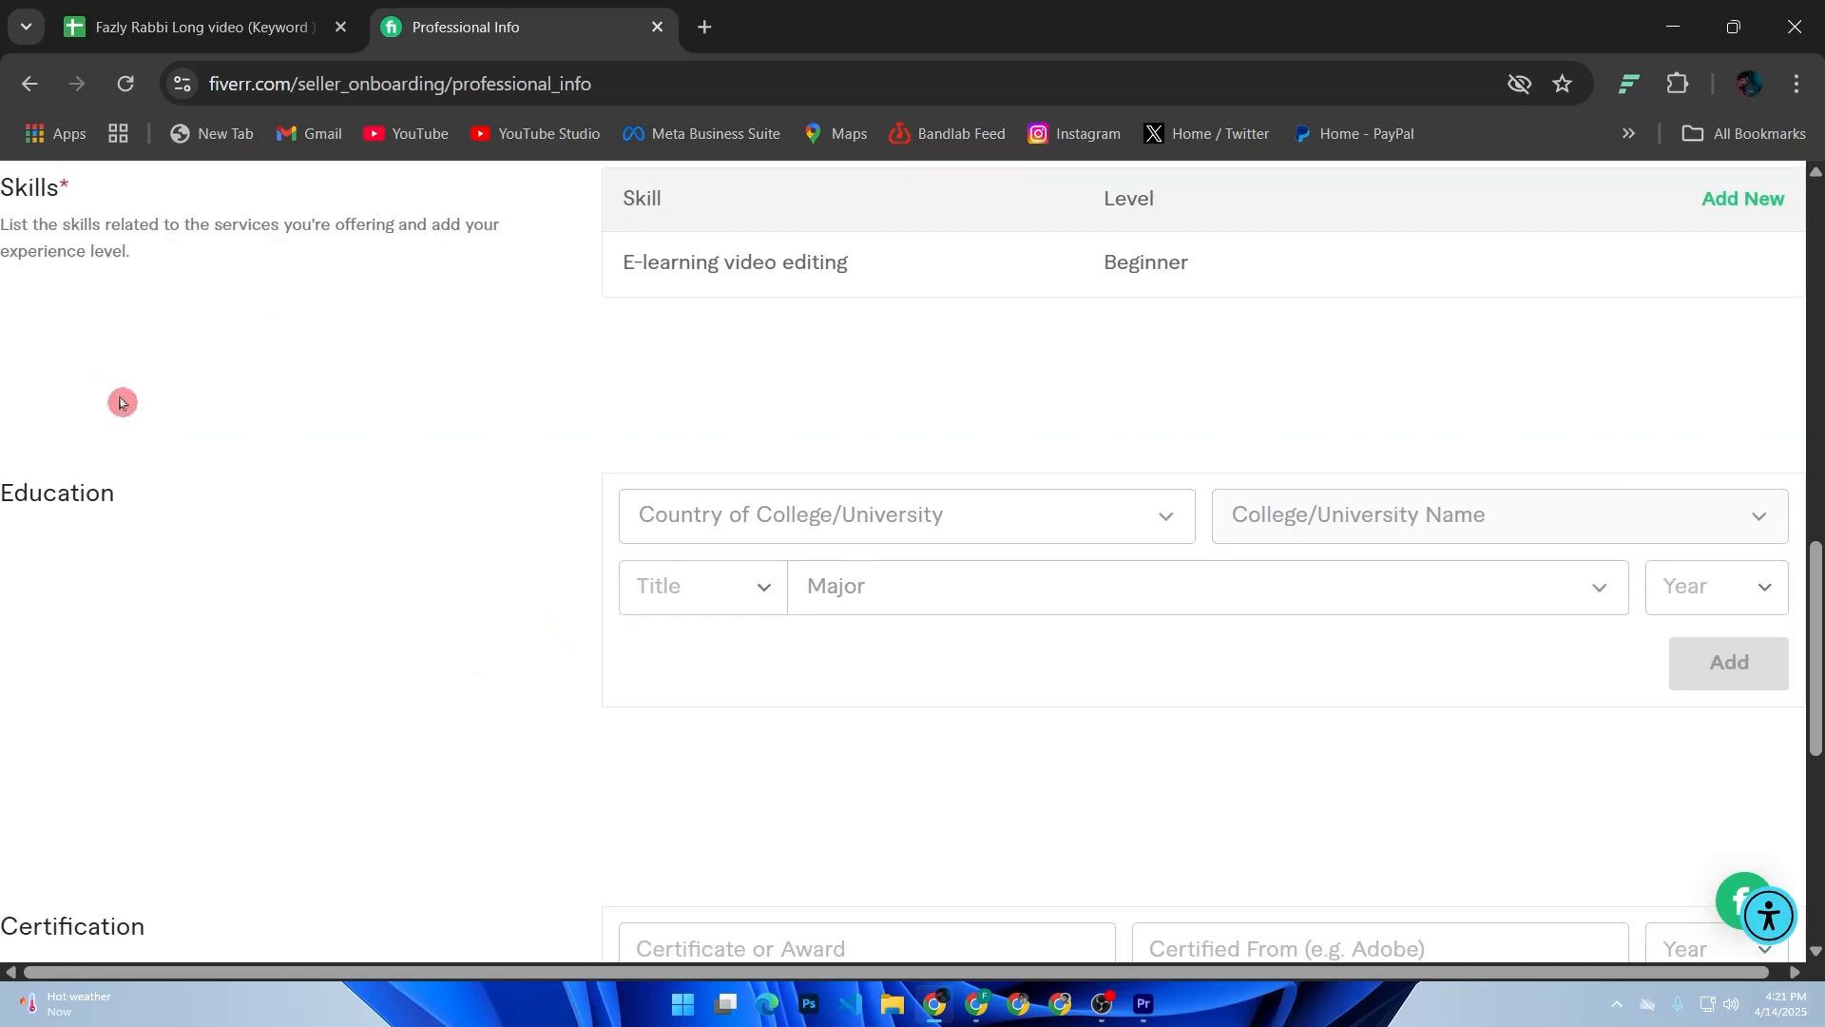
scroll(609, 529, down, 7)
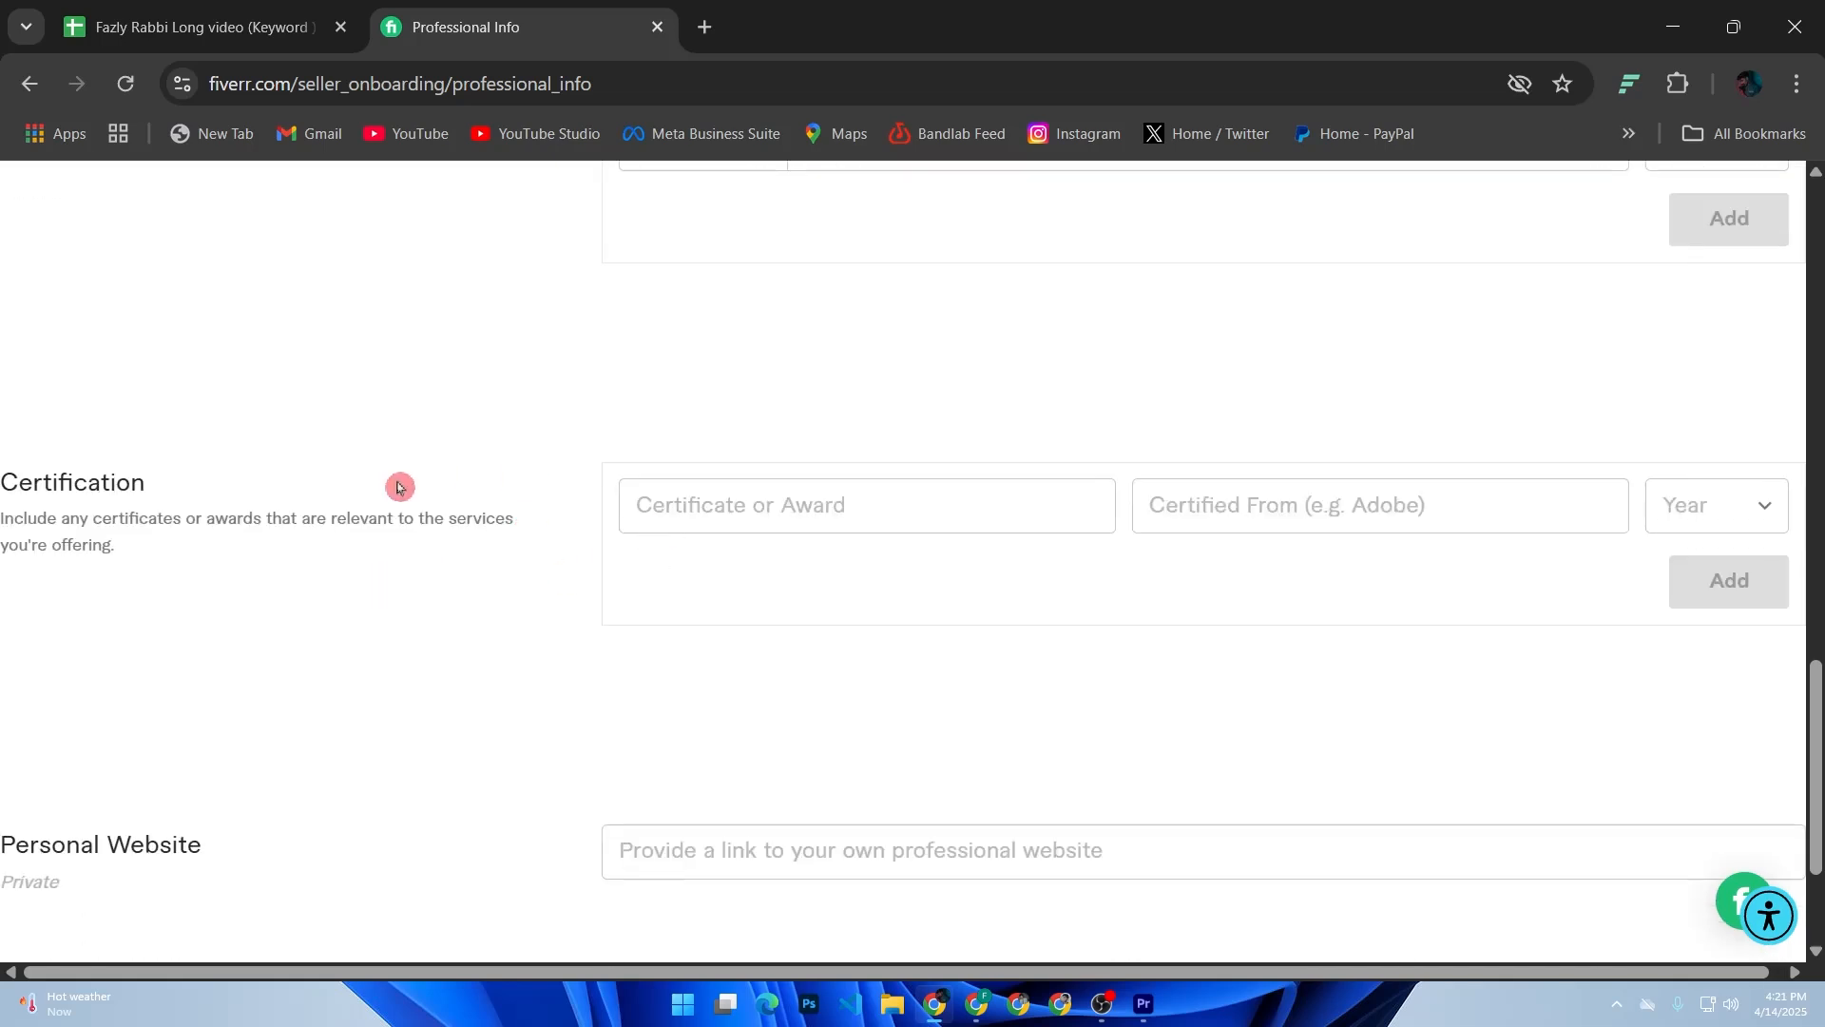
click(88, 820)
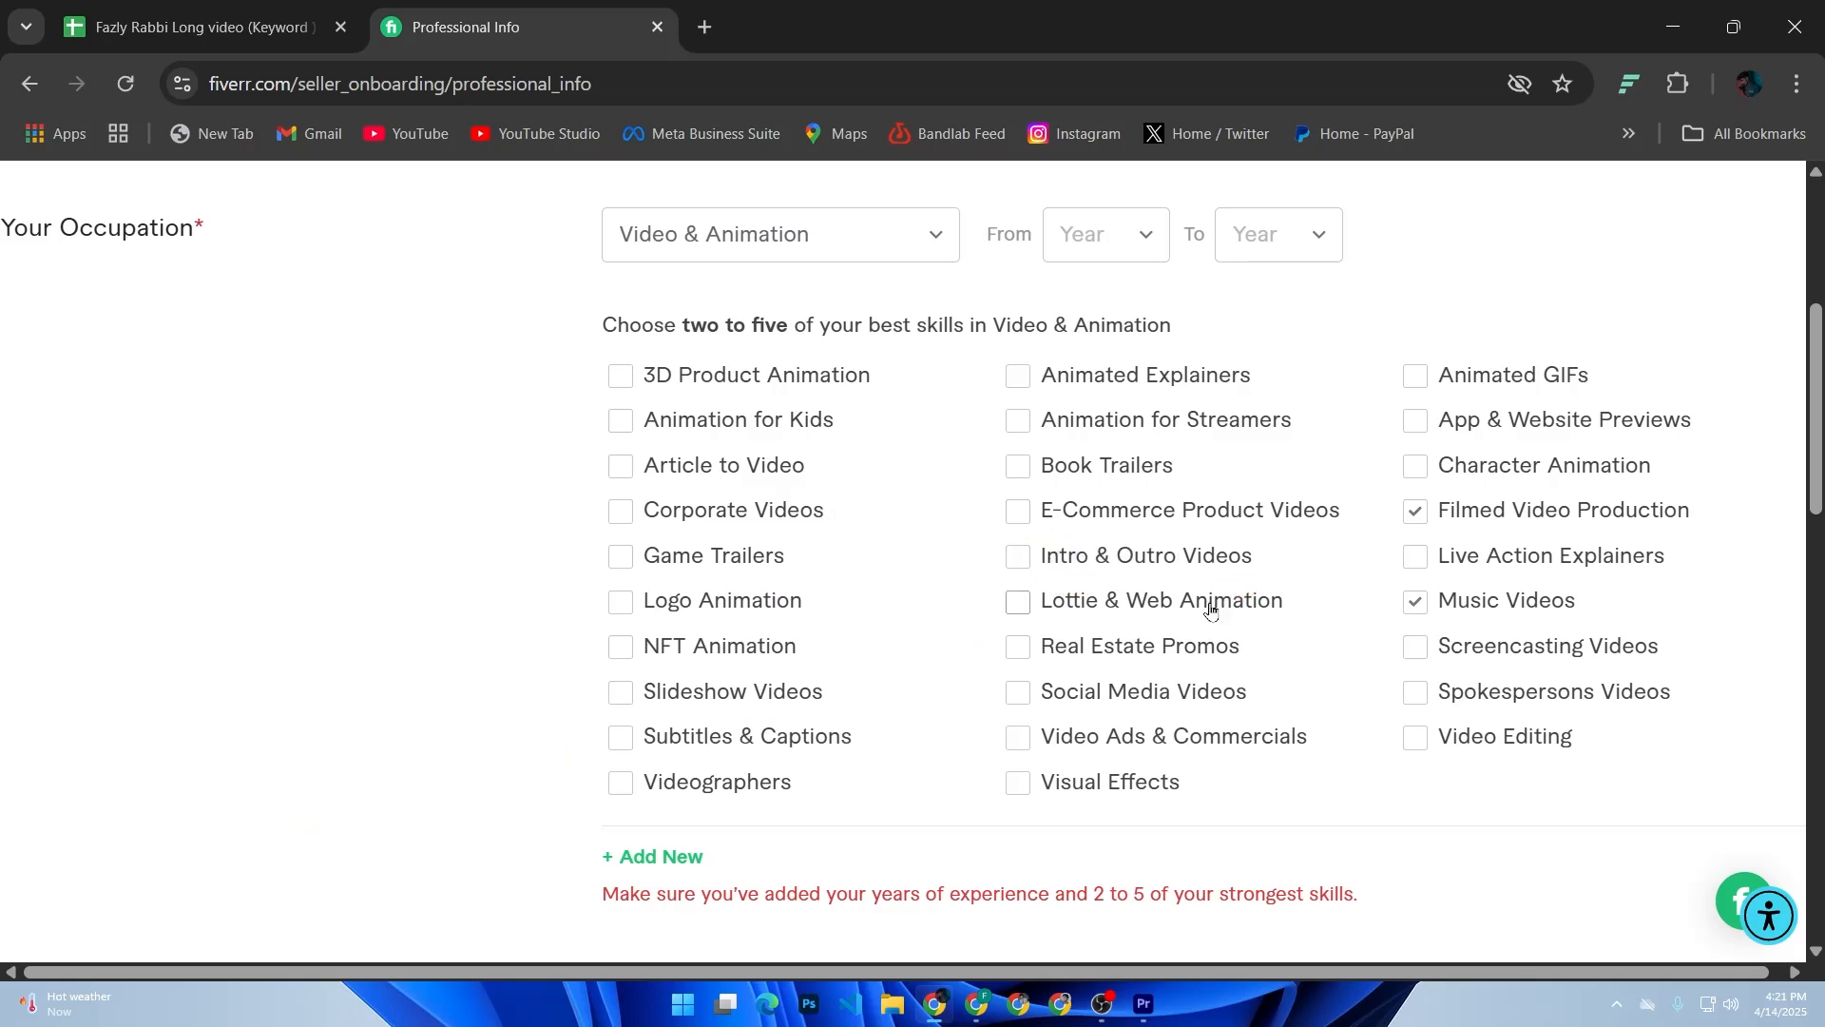
Select Filmed Video Production, Article to Video, Logo Animation and Video Ads & Commercials as further occupation skills and try to continue
click(1138, 707)
click(871, 464)
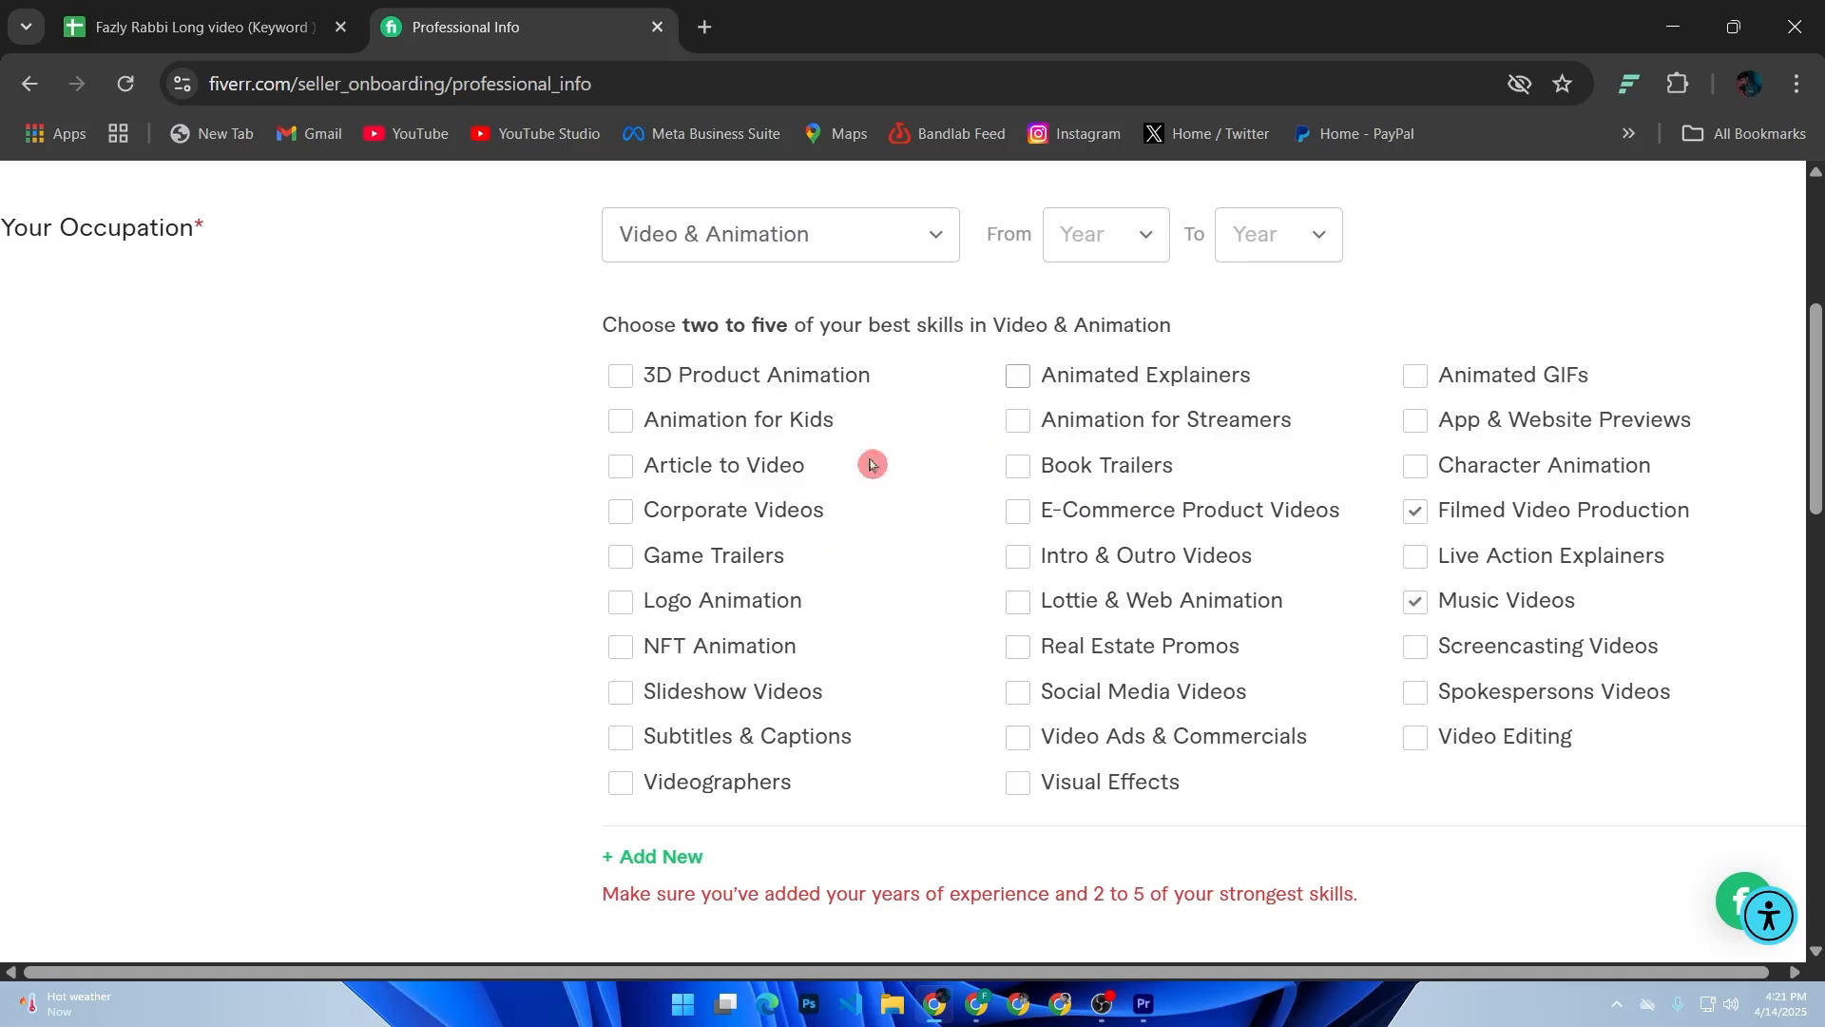
click(657, 606)
scroll(1103, 713, down, 10)
click(41, 811)
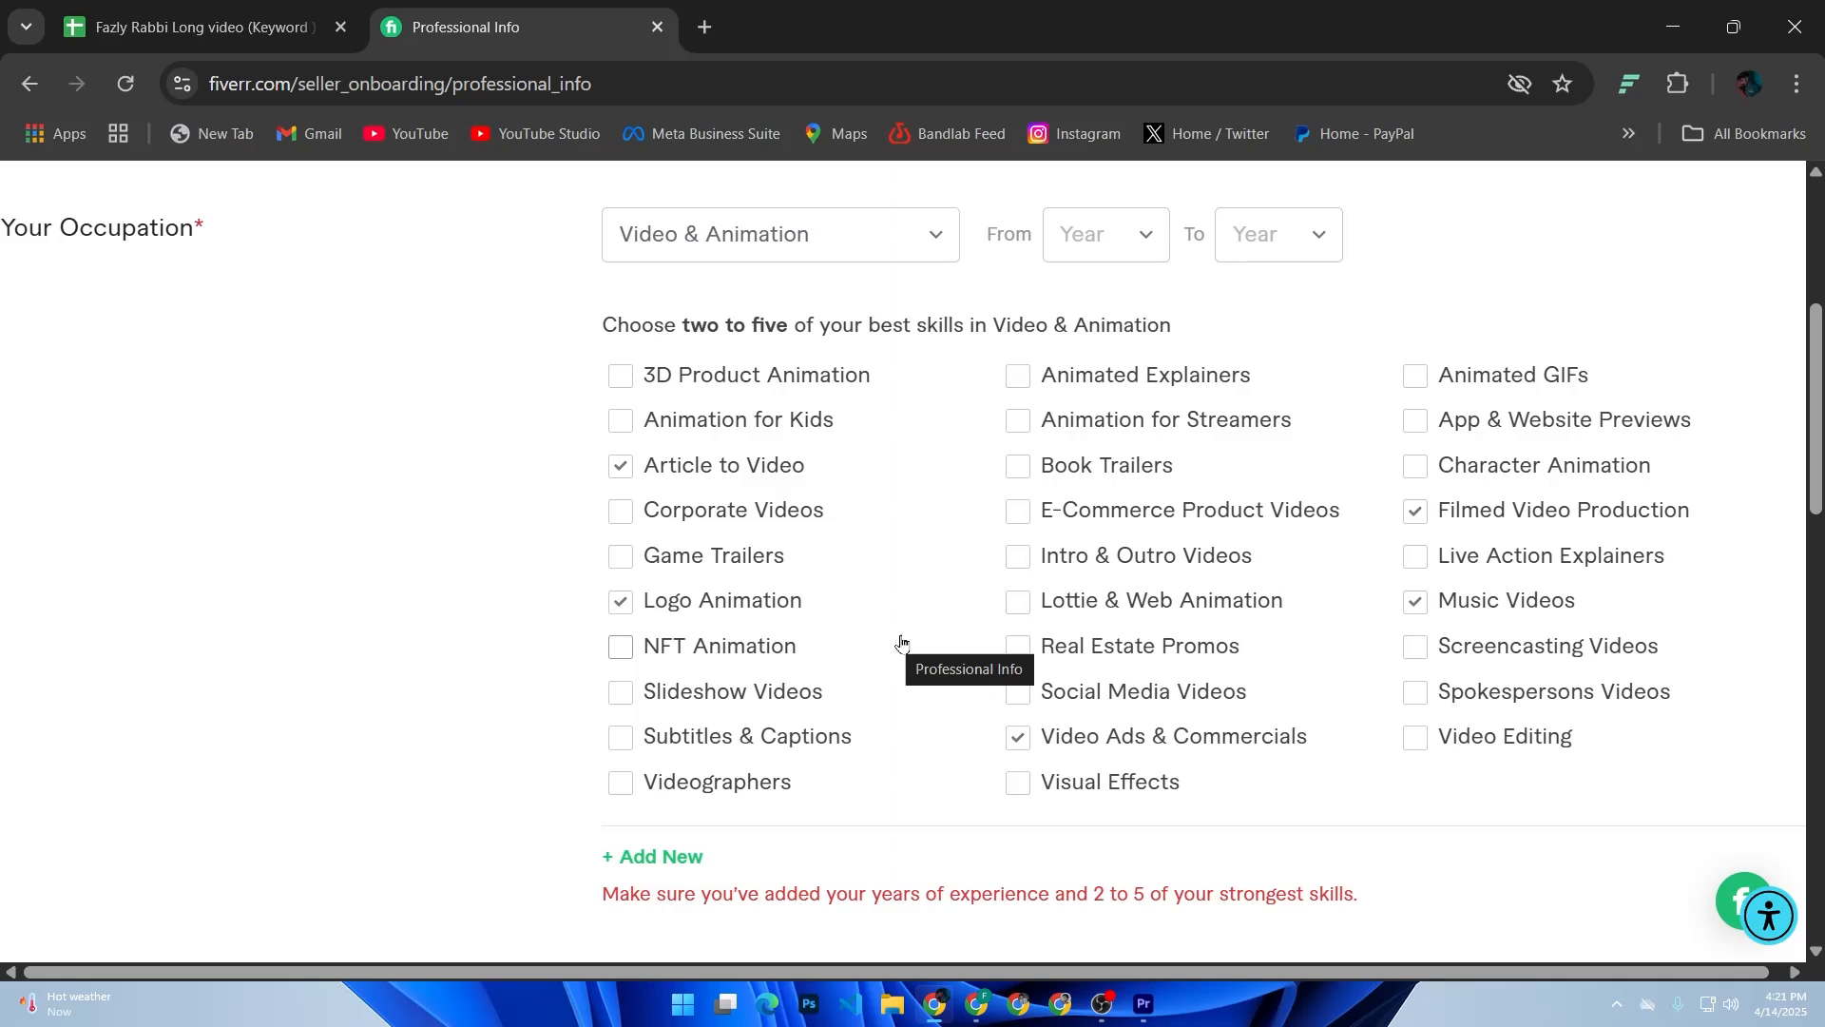
click(676, 861)
click(989, 886)
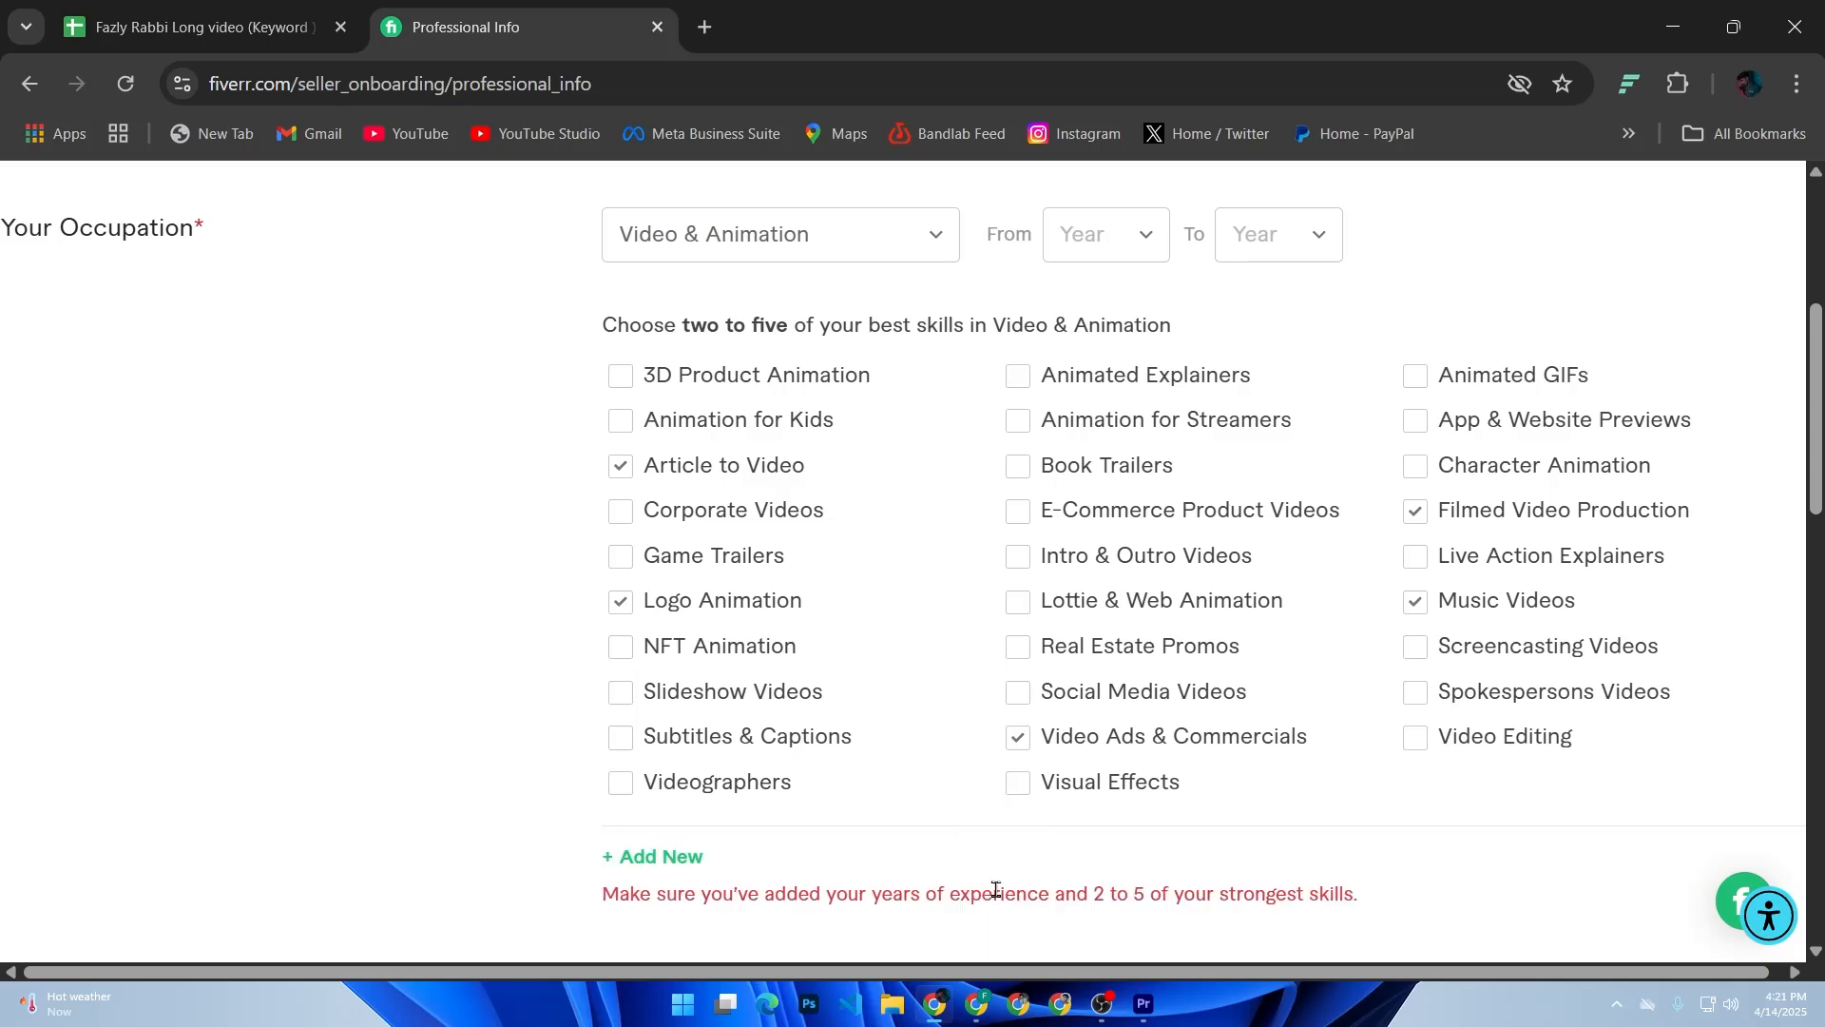
Set the occupation's years of experience from 2007 to 2023 and continue to Account Security
scroll(782, 814, down, 5)
scroll(783, 815, up, 7)
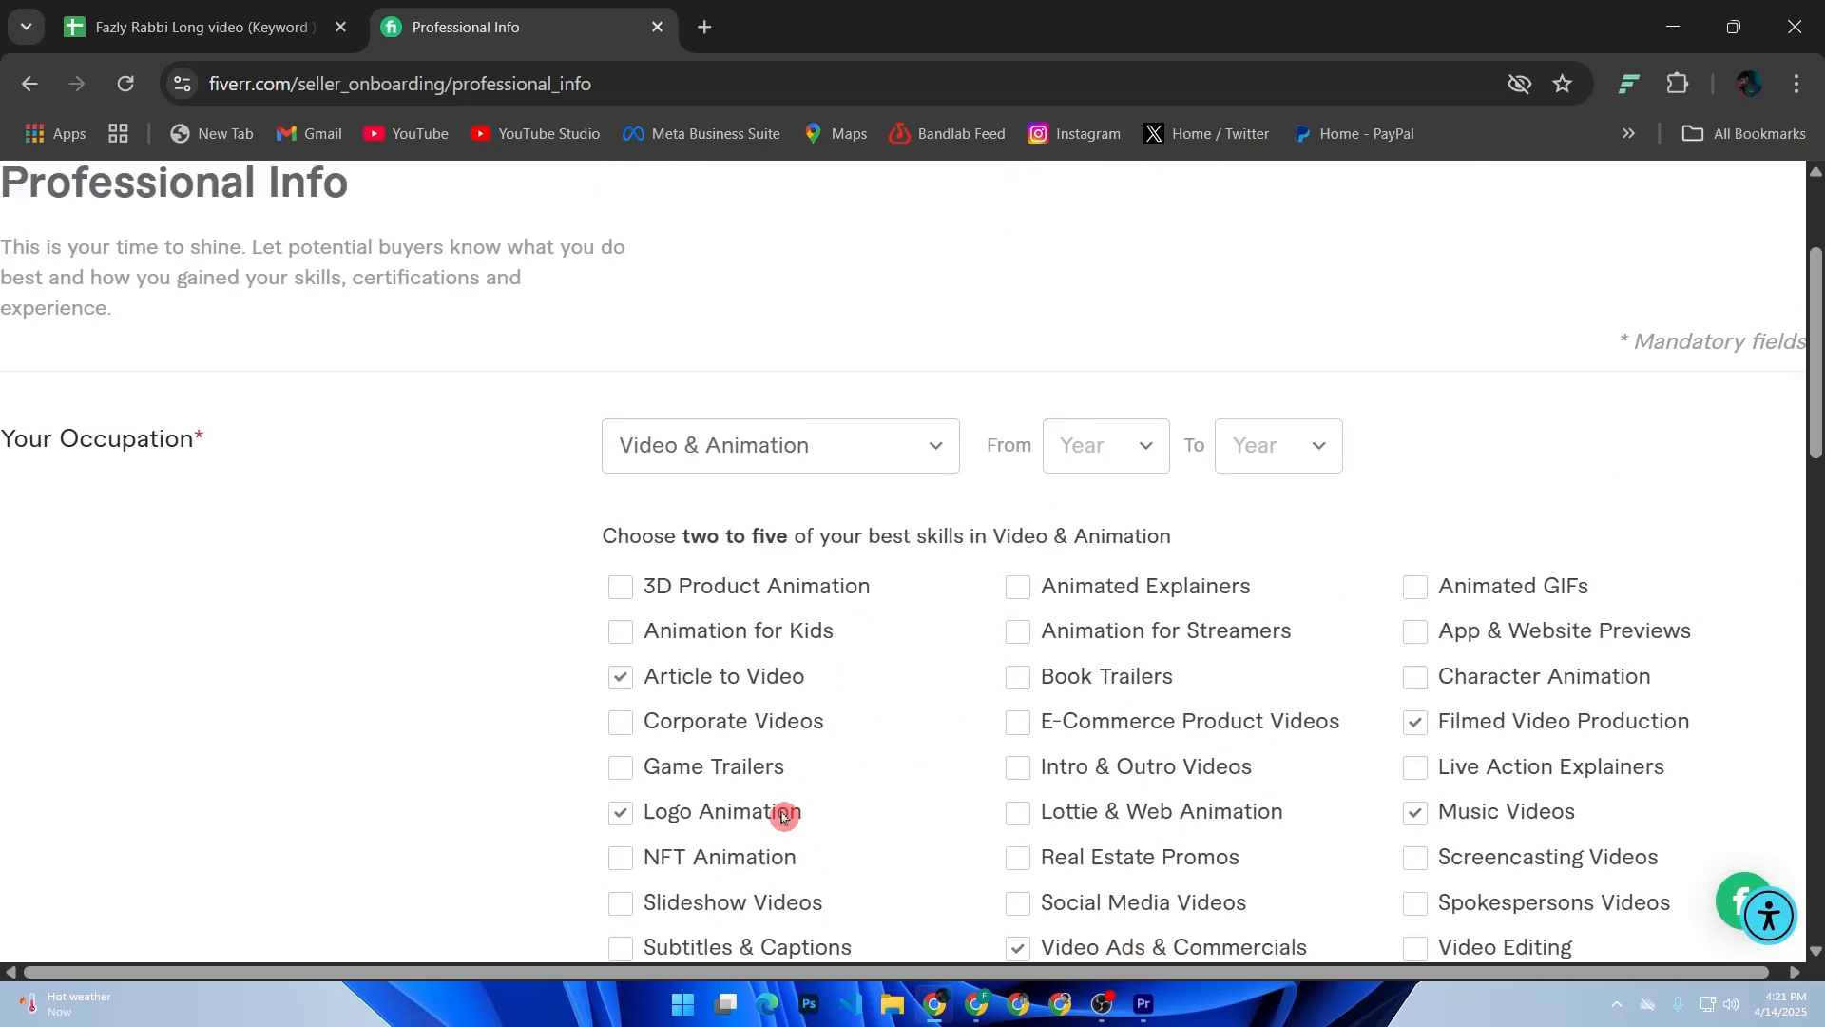
click(1125, 465)
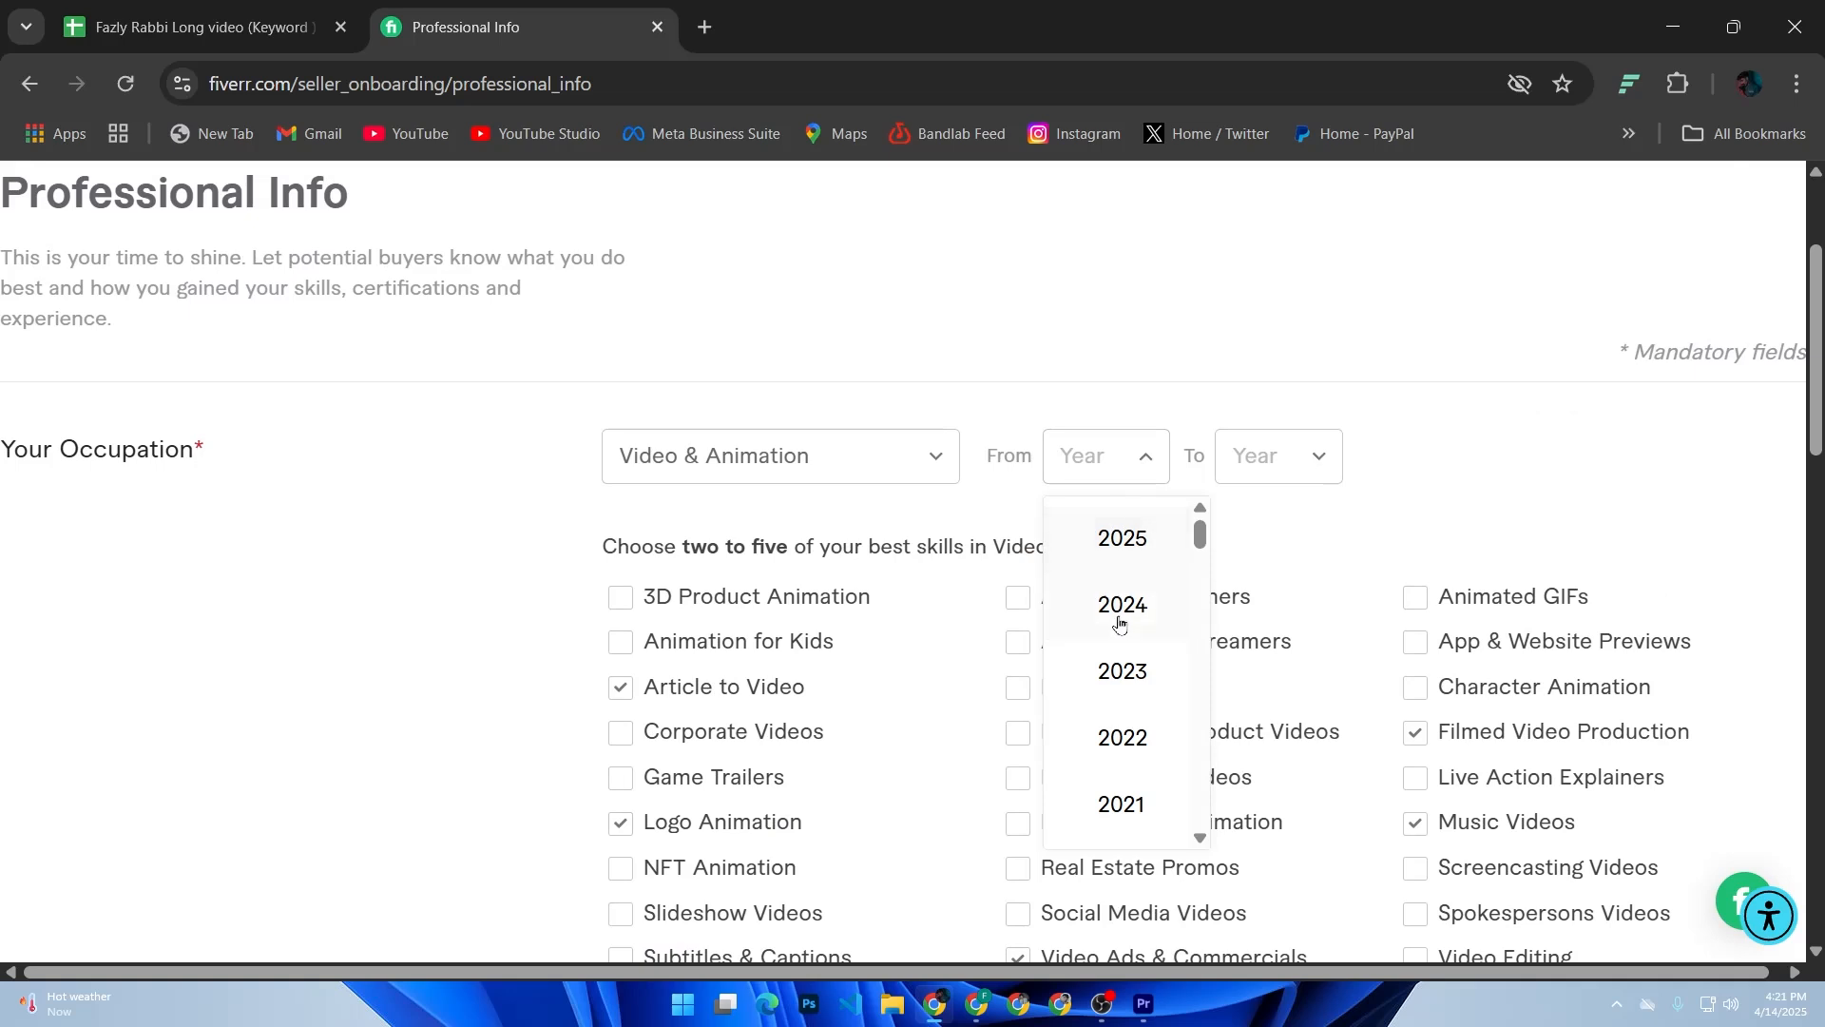
drag(1200, 542, 1198, 624)
click(1158, 649)
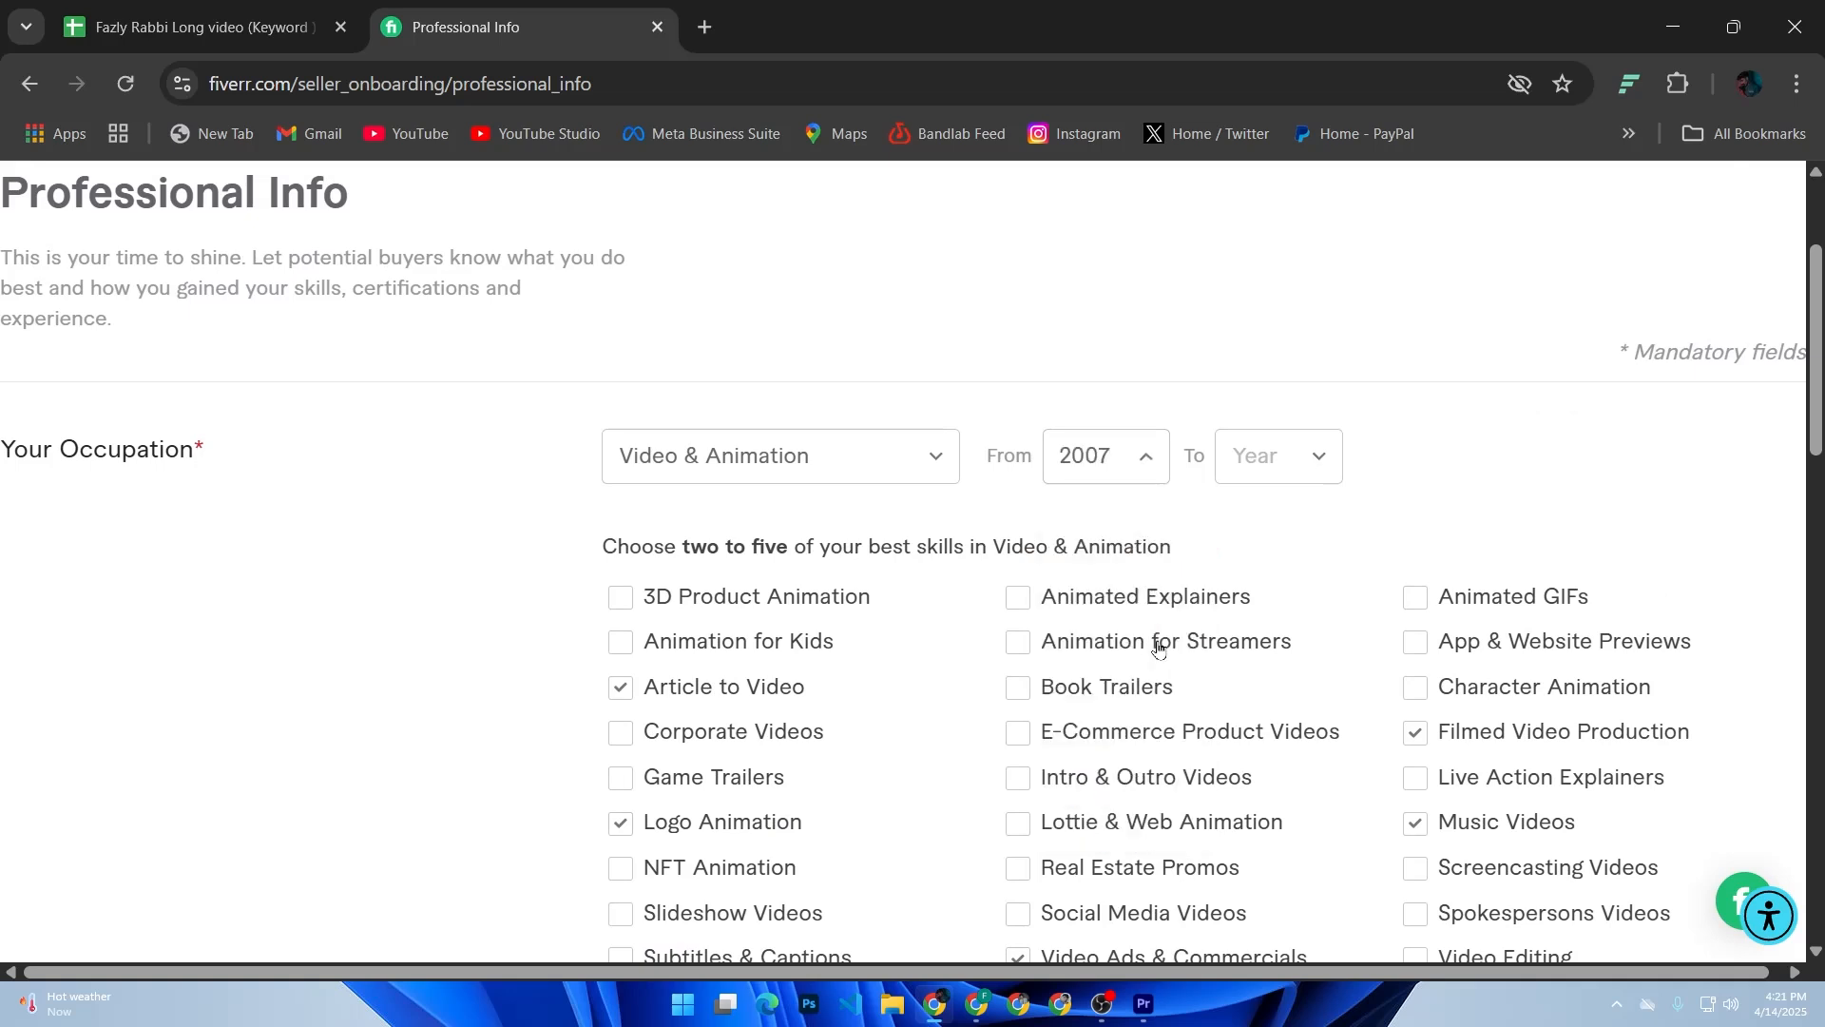
click(1244, 480)
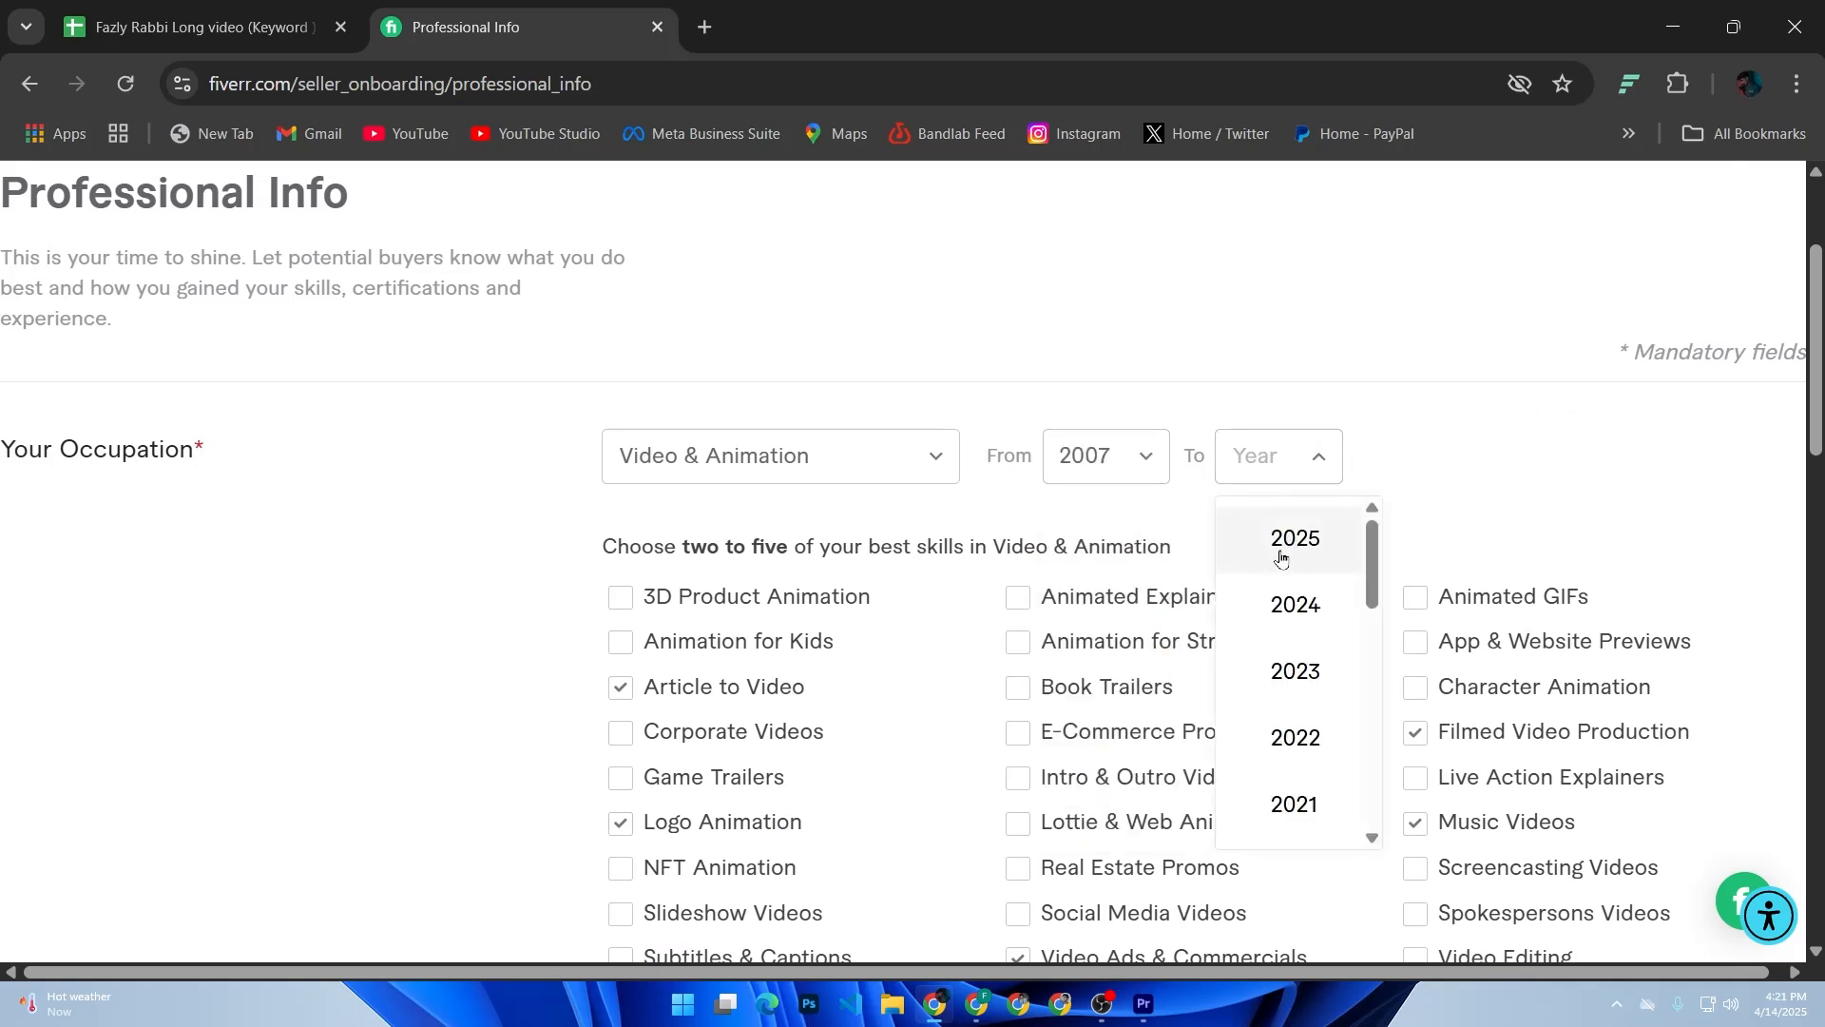
click(1293, 673)
click(1285, 475)
scroll(1157, 583, down, 15)
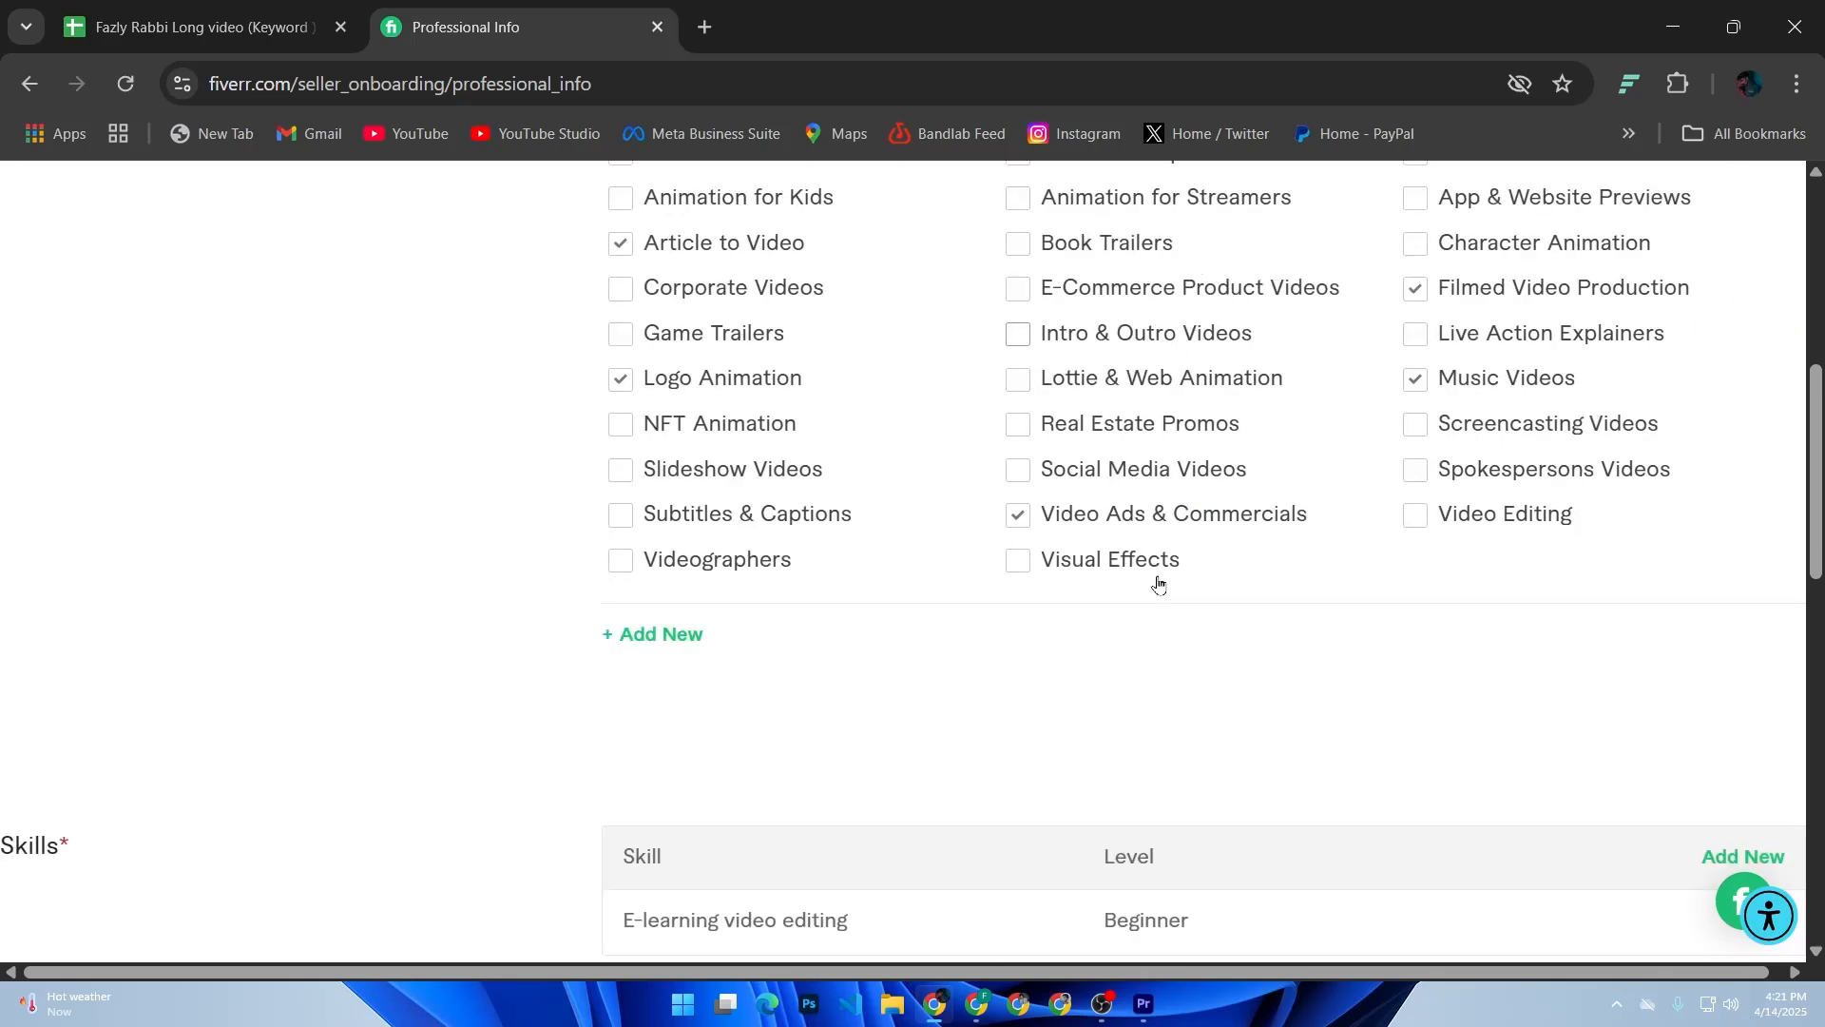
click(54, 807)
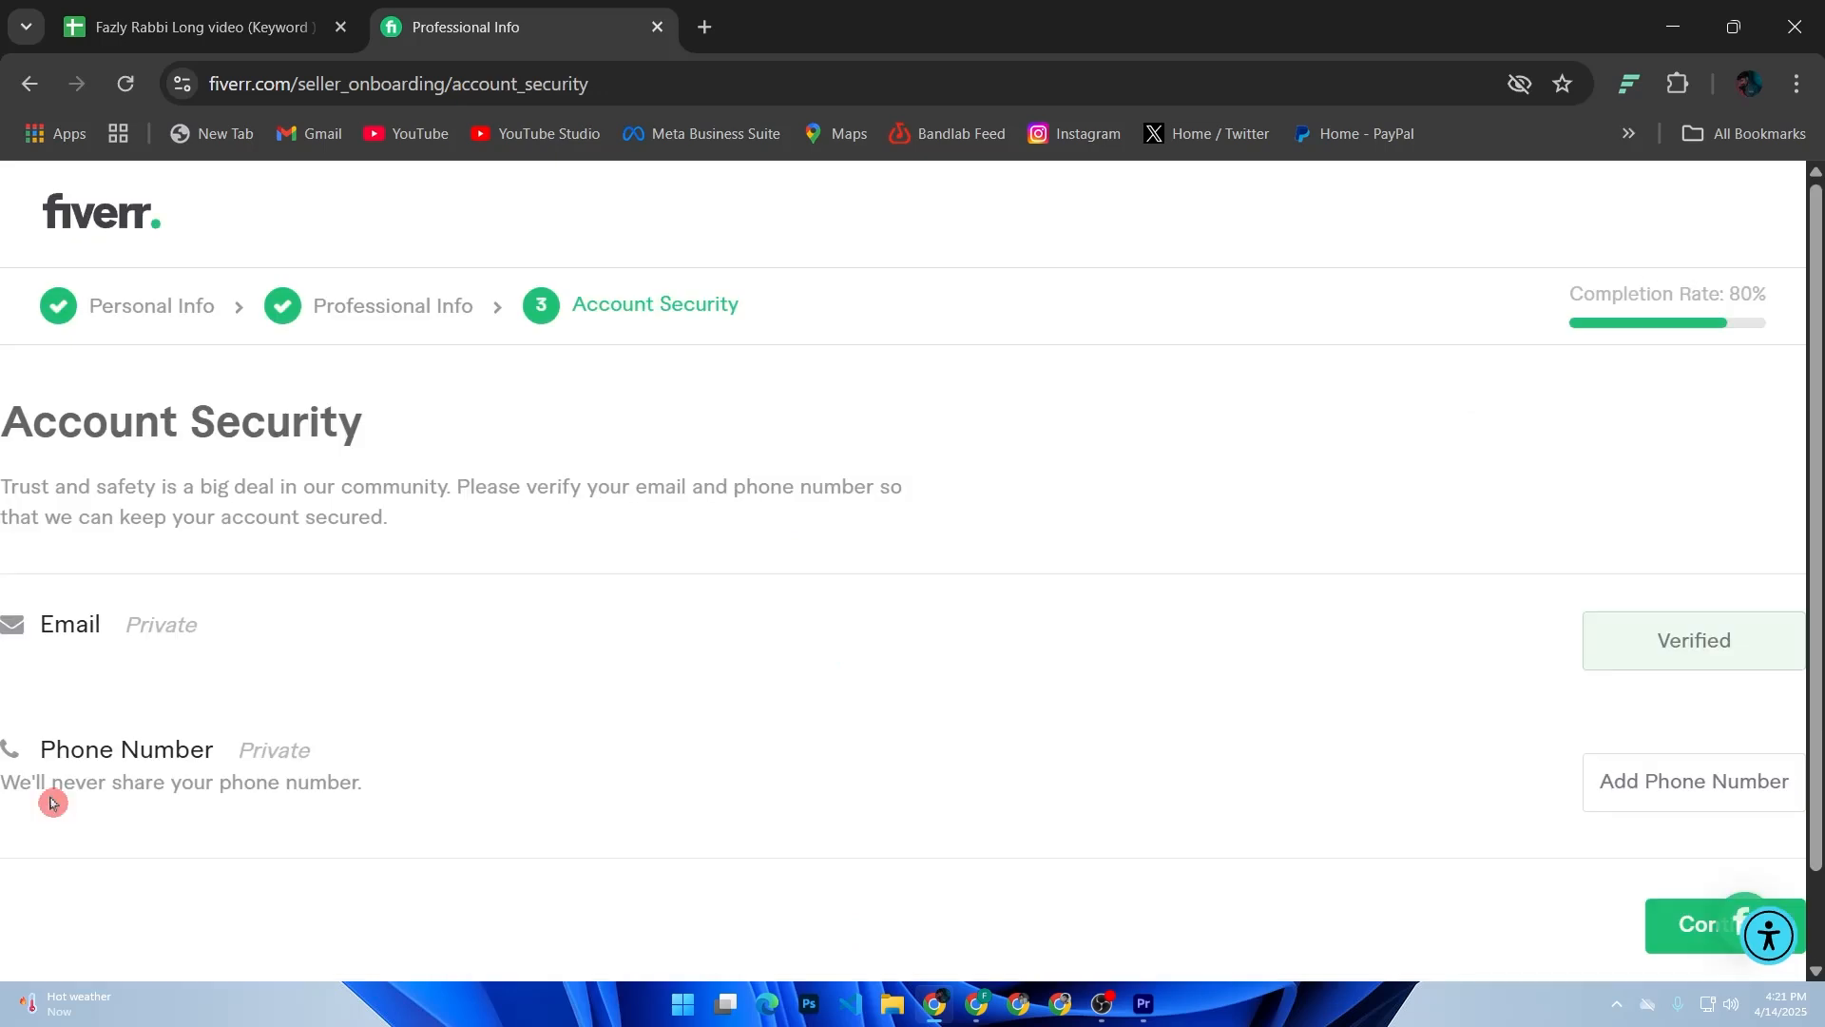
Try to continue from Account Security without adding a phone number, choosing Edit Profile in the completion dialog
scroll(600, 452, down, 1)
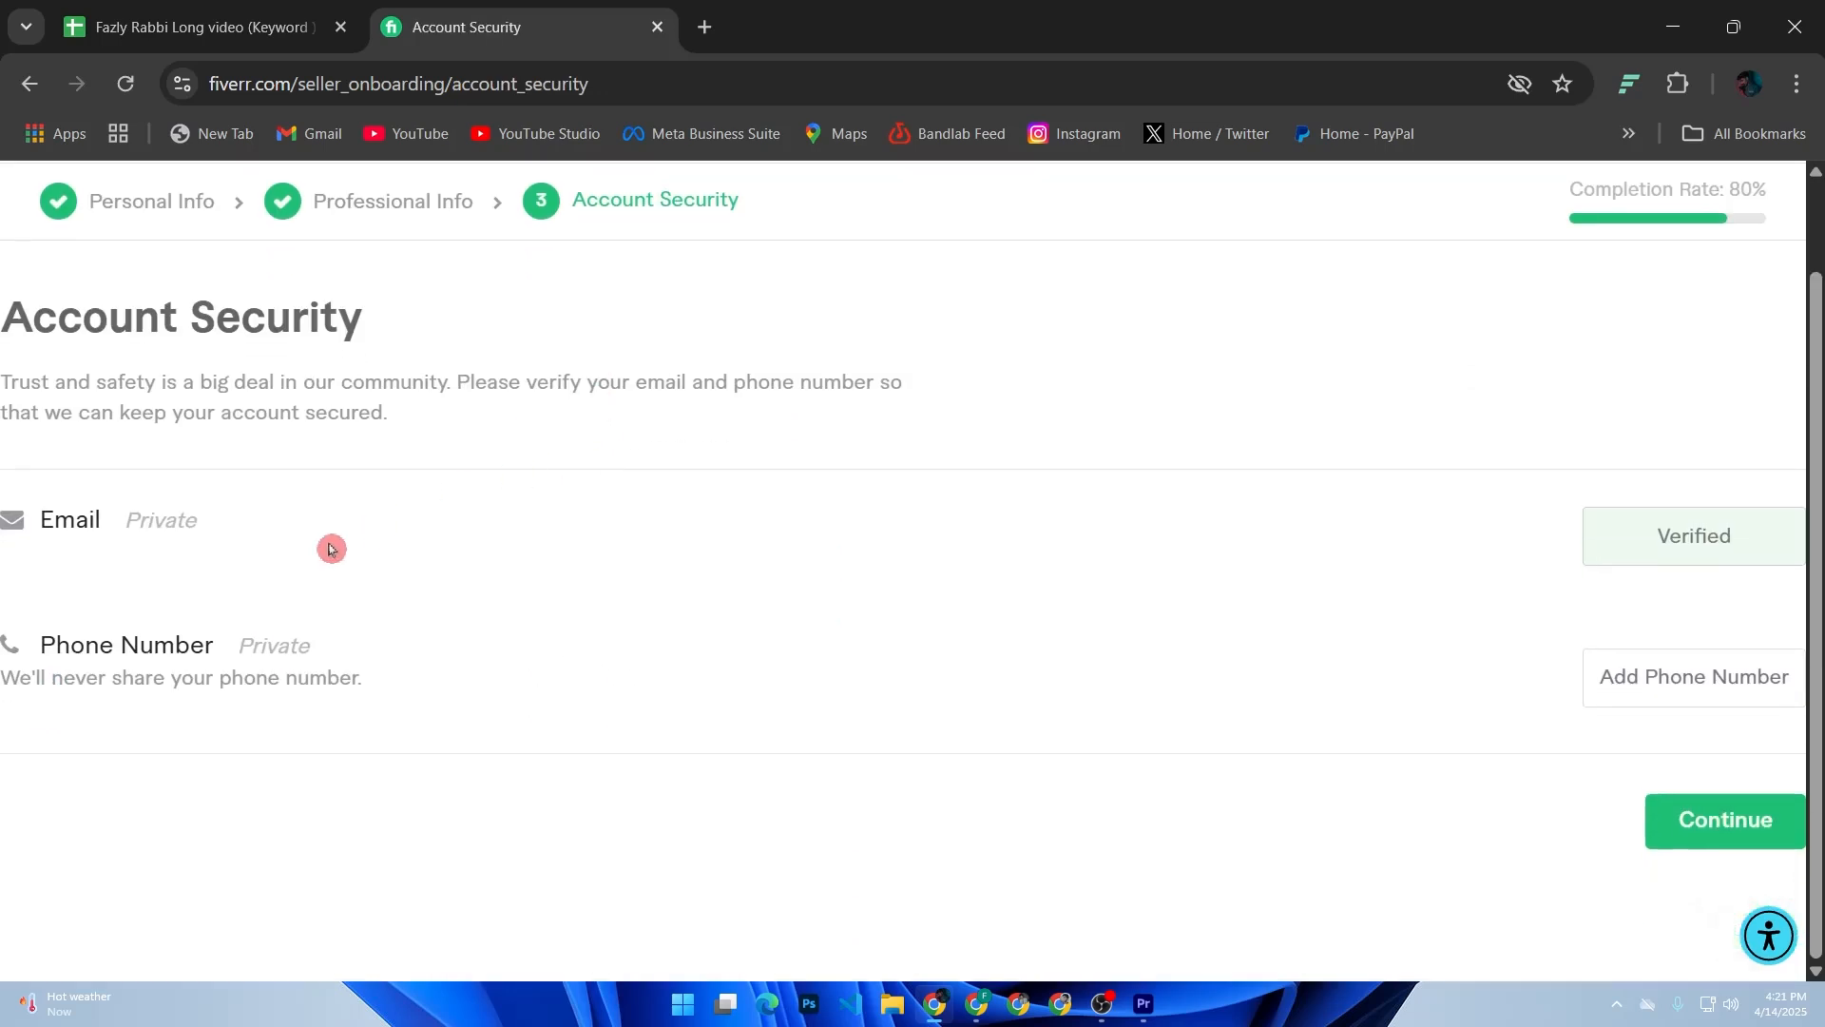
click(1697, 819)
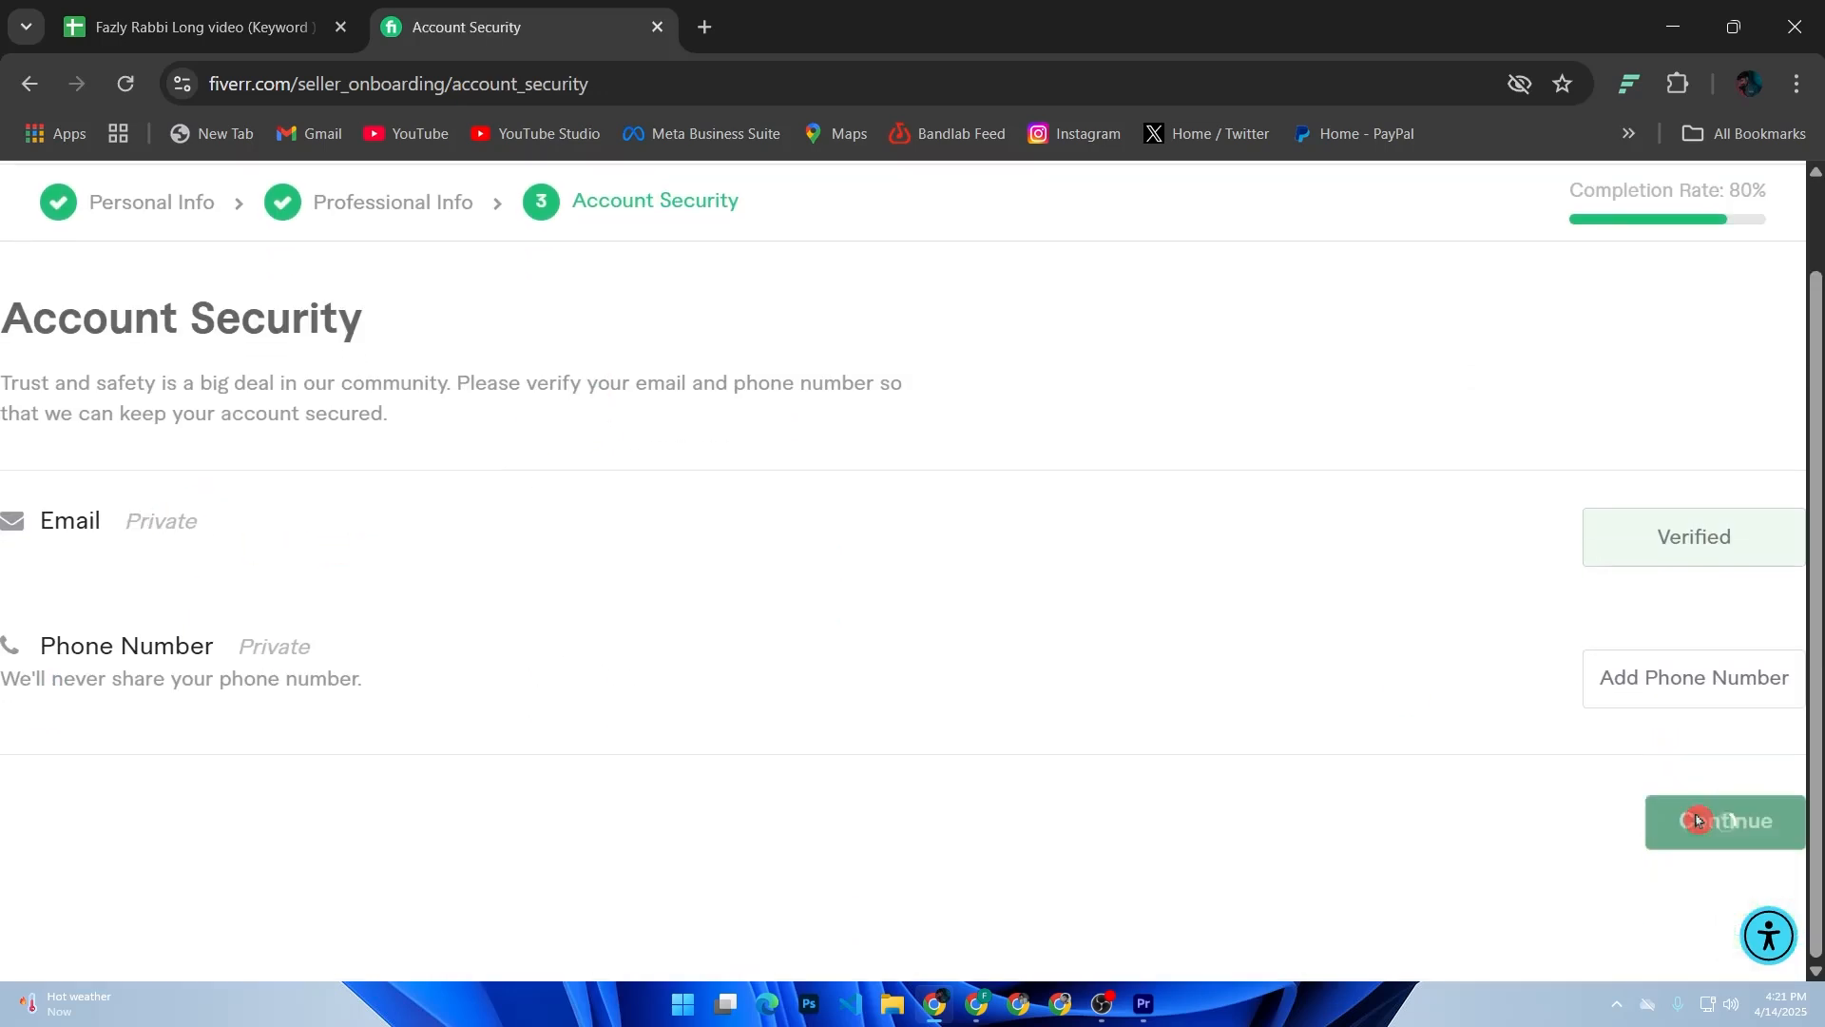
click(979, 841)
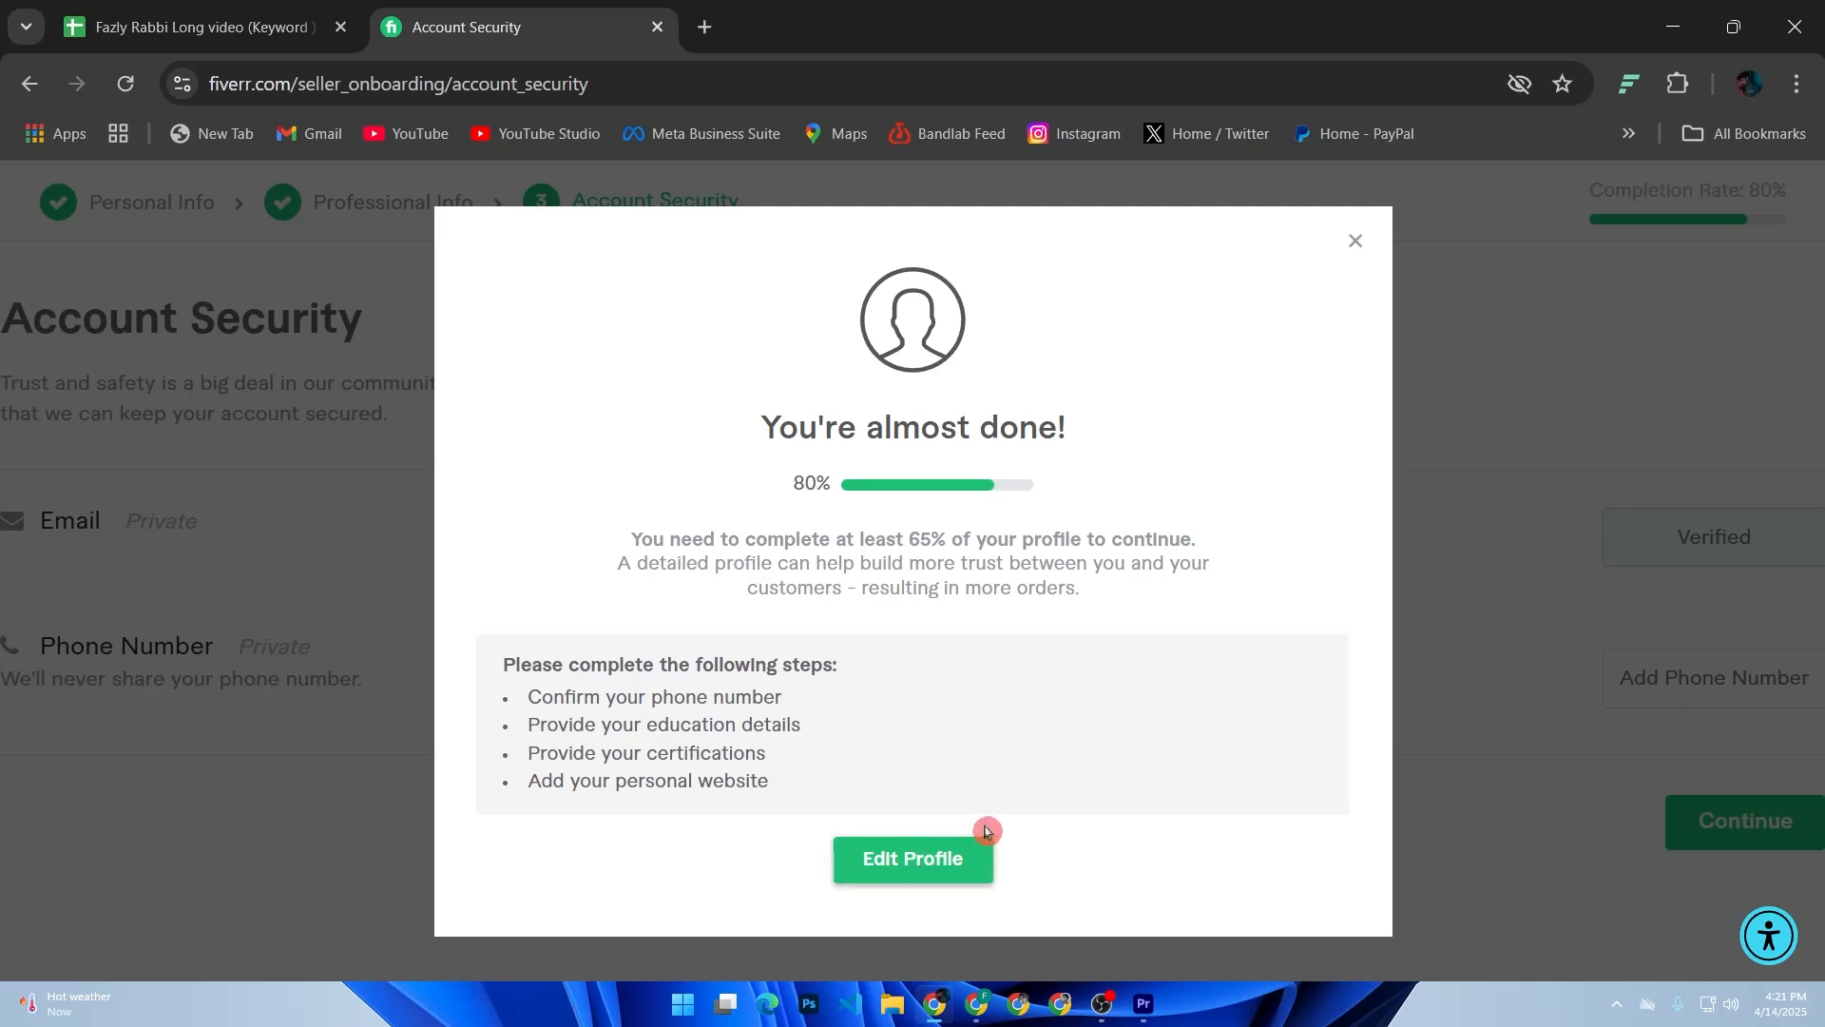
click(942, 871)
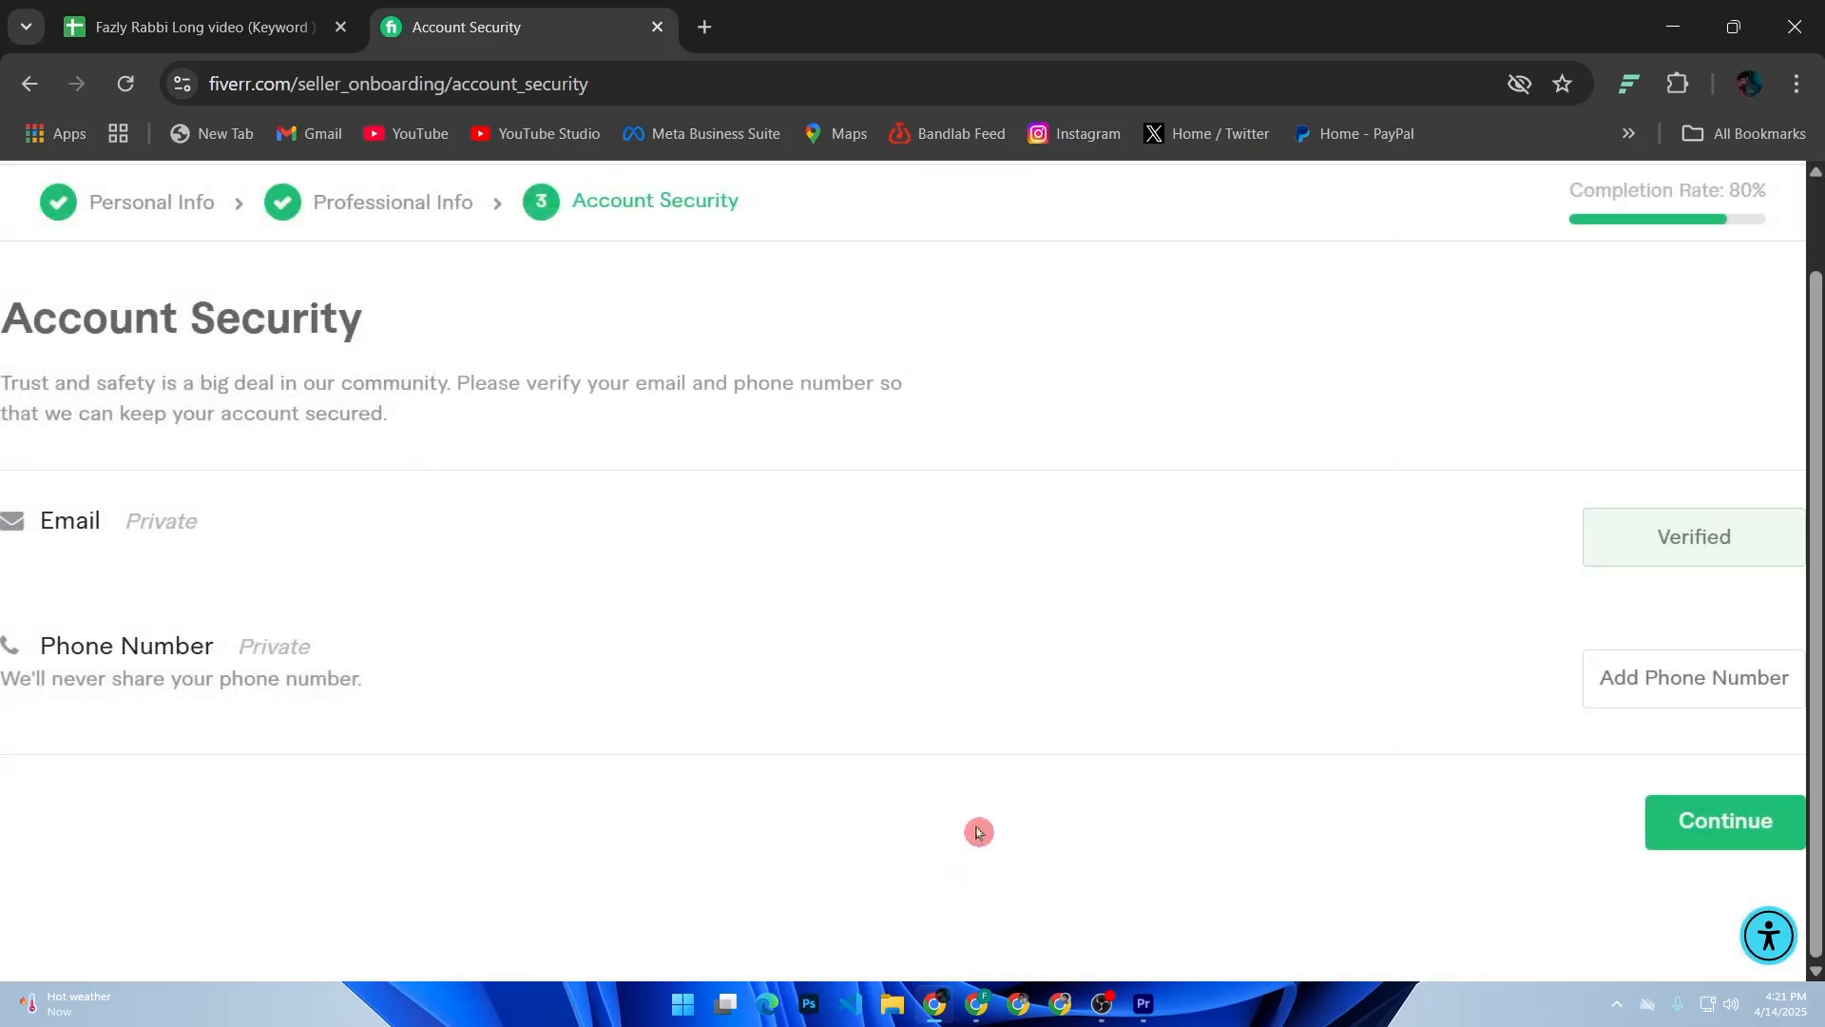
click(1759, 826)
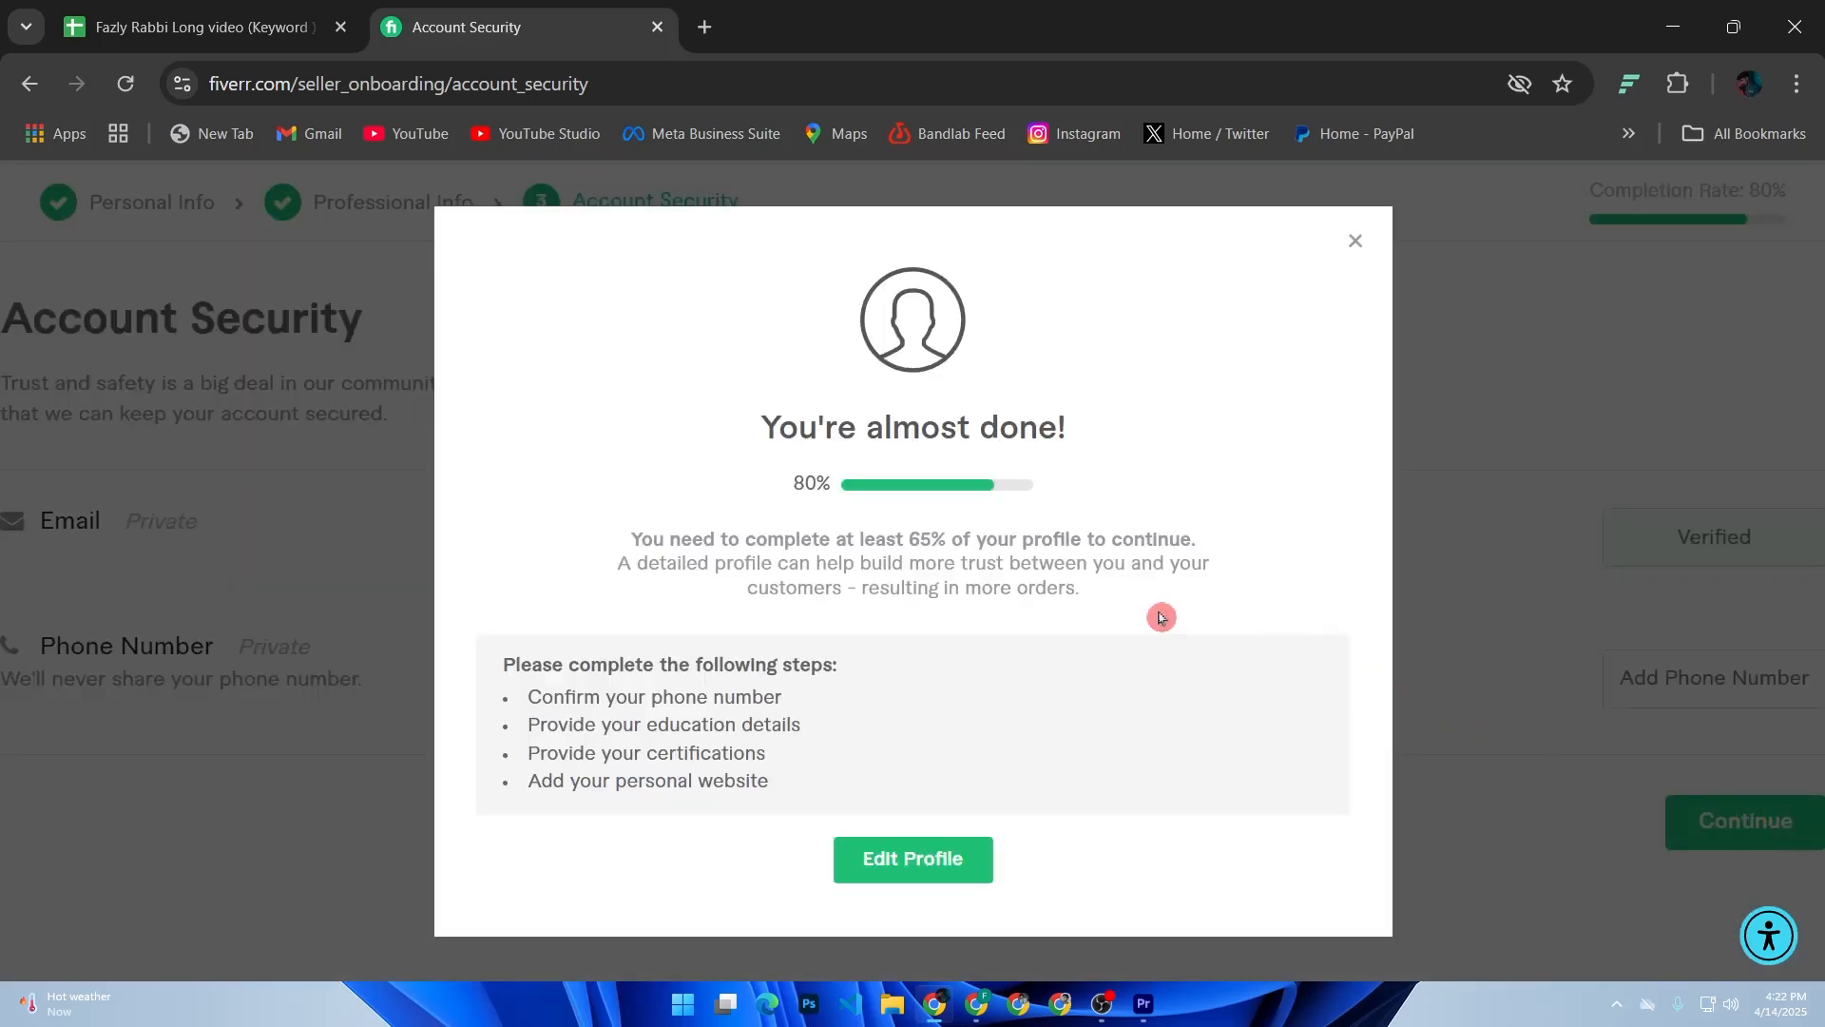
click(847, 867)
scroll(1461, 532, up, 1)
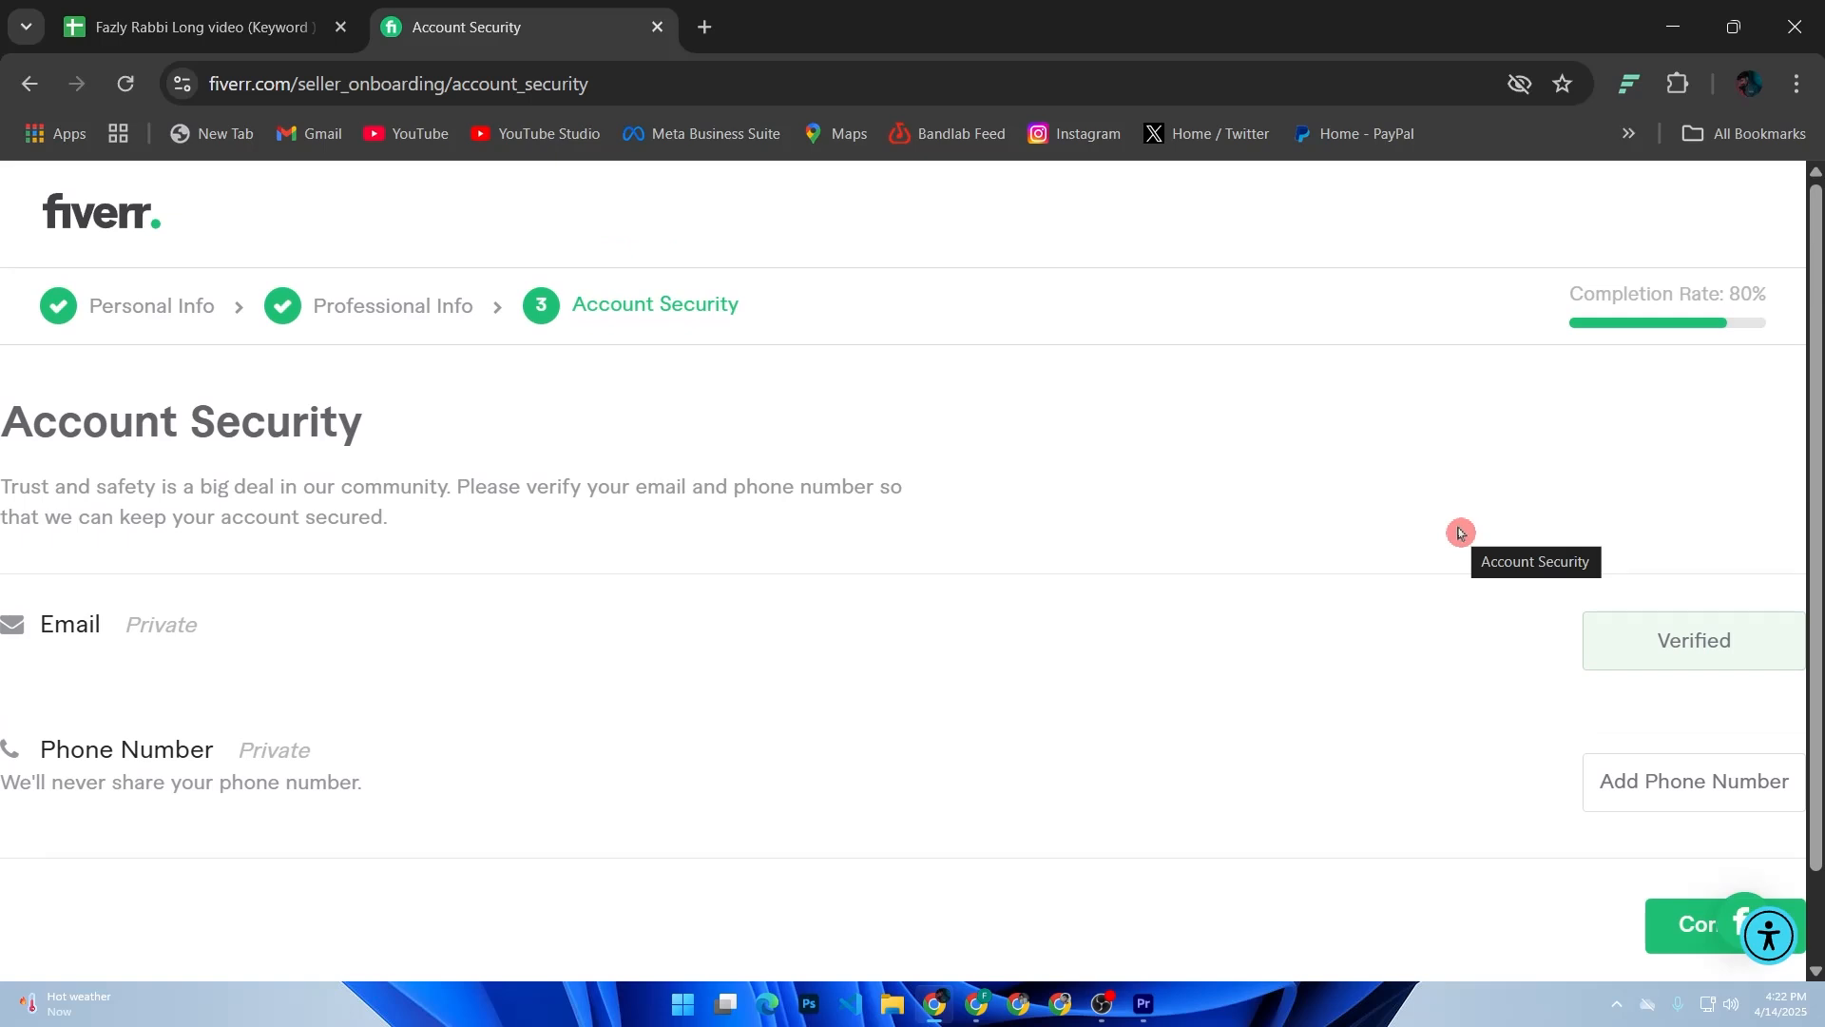
Search Google for "create gig on fiverr" in a new browser tab
click(705, 26)
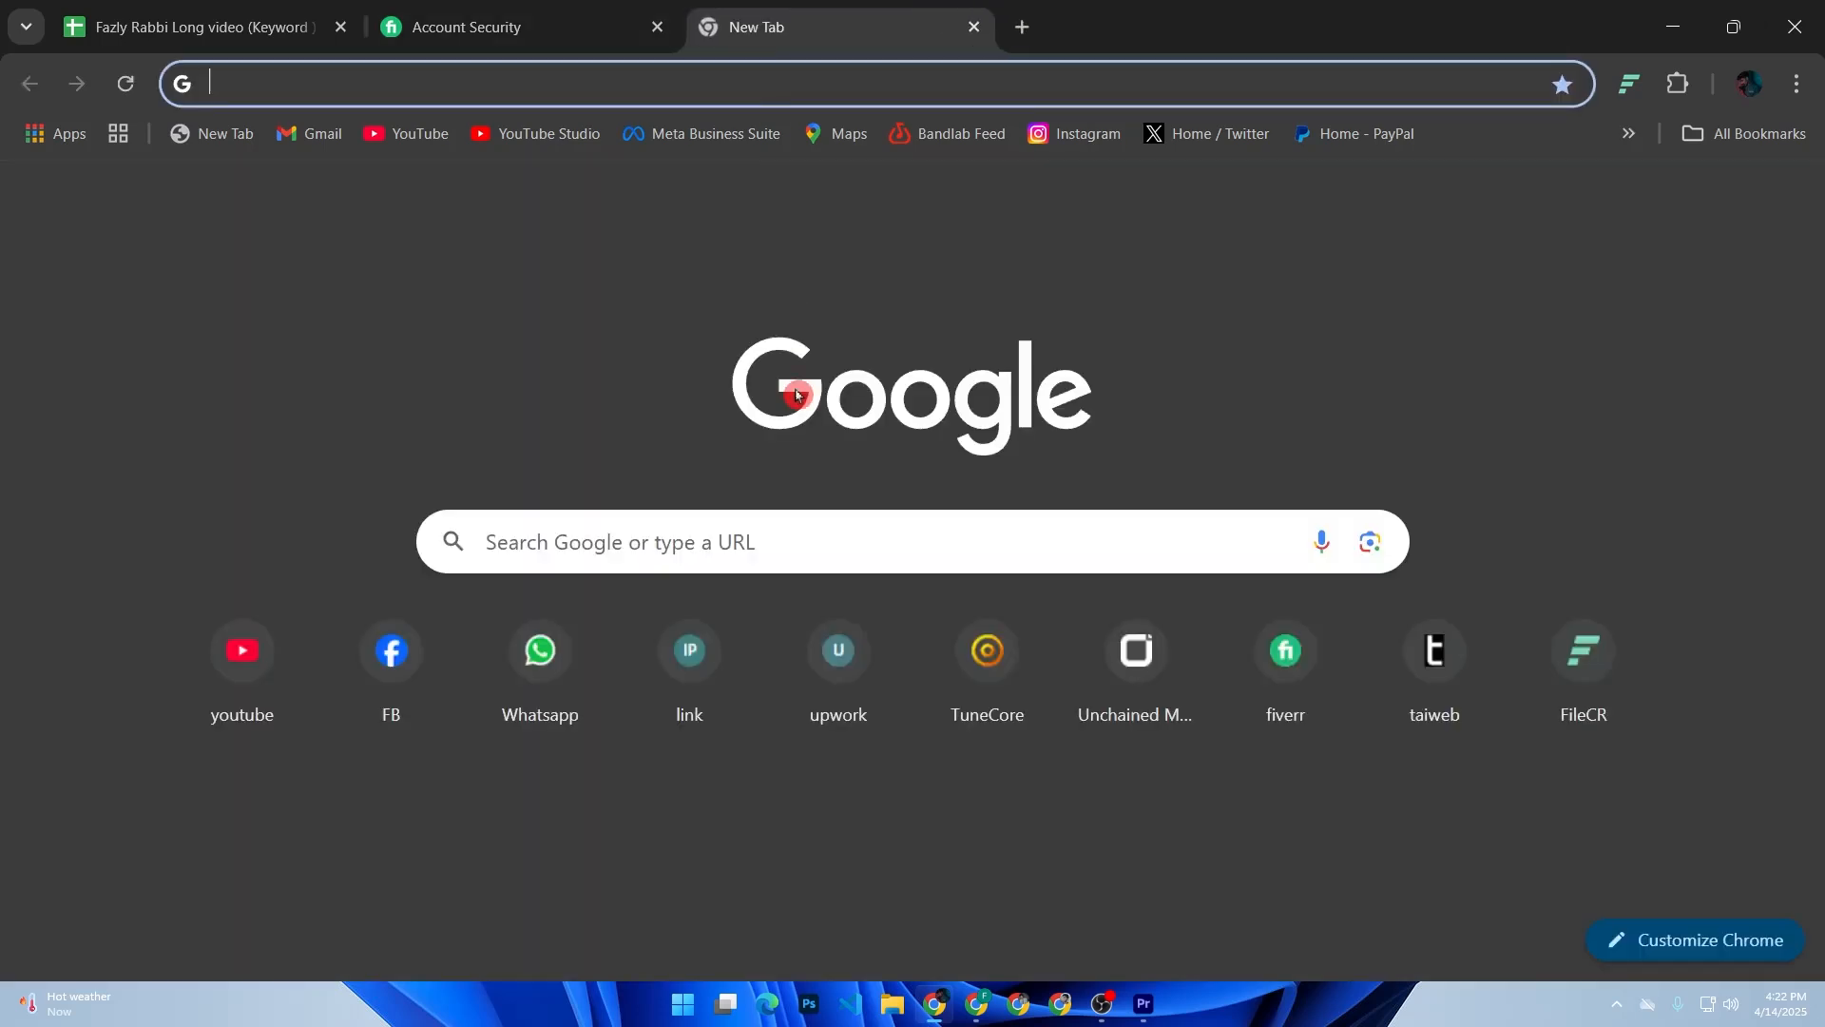
click(781, 533)
text(cre)
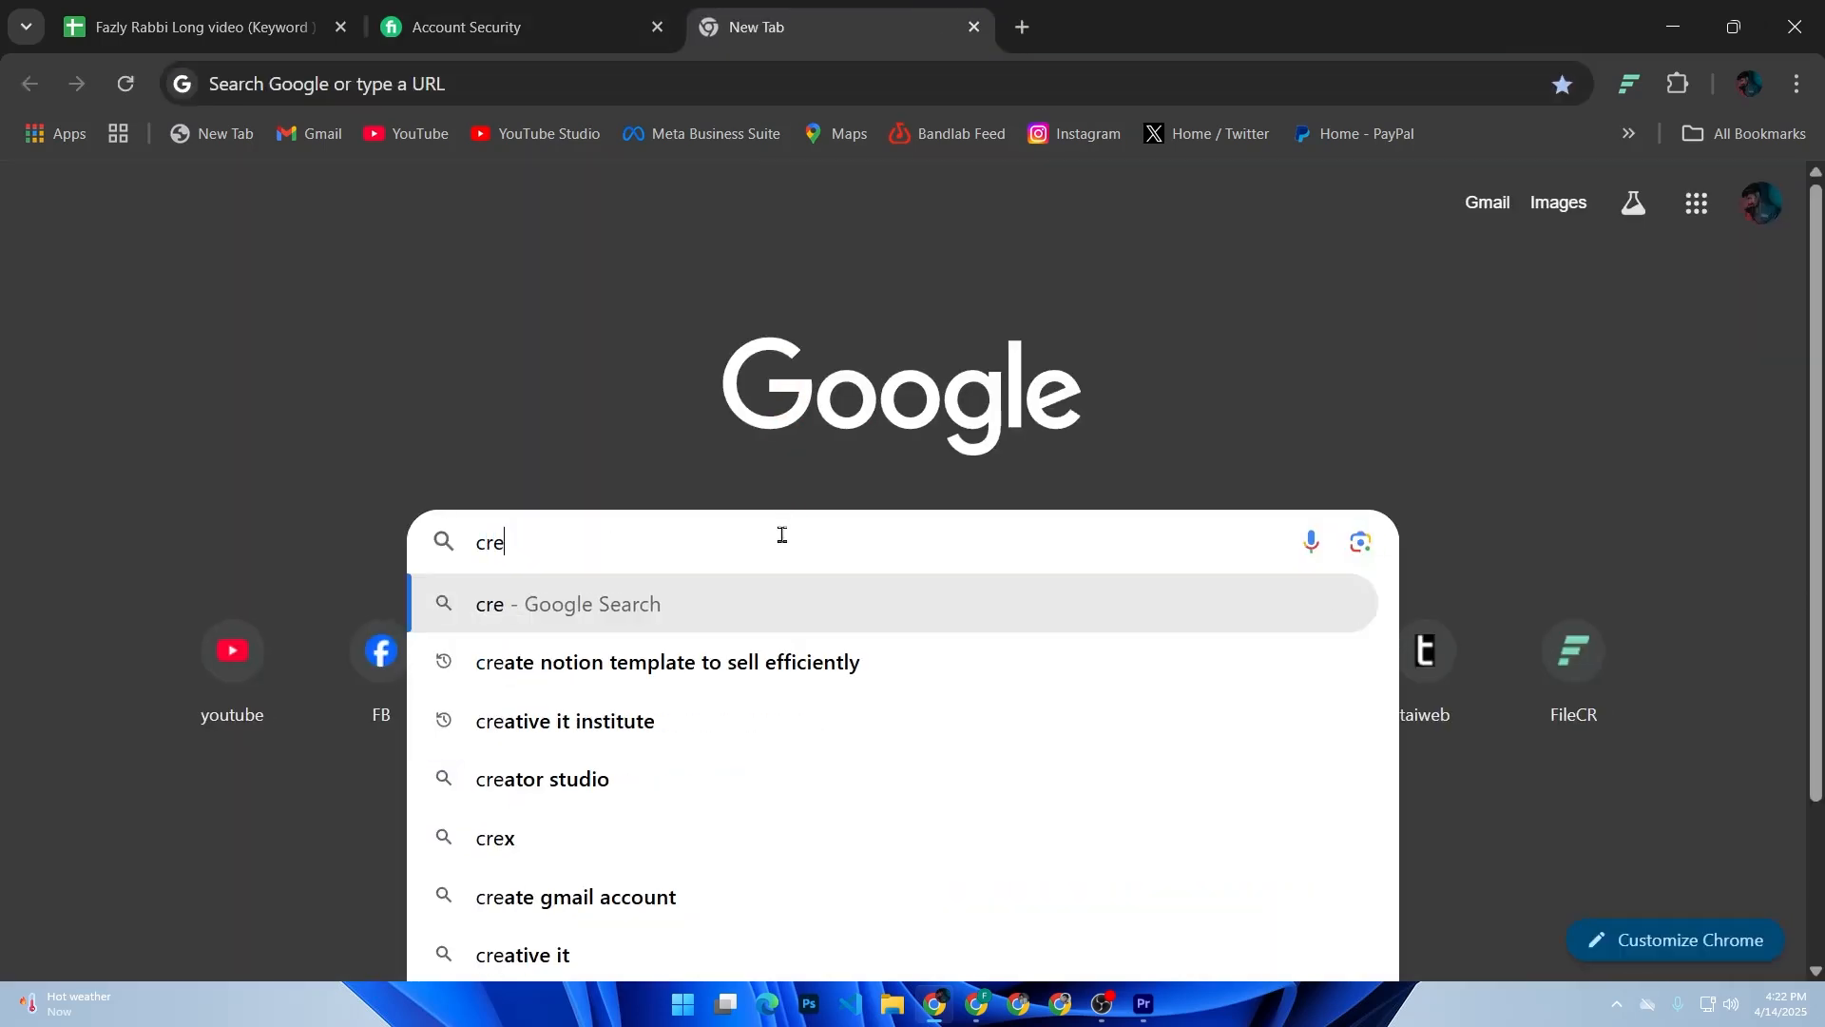
text(ate gig)
click(784, 540)
text(on fiverr)
key(Return)
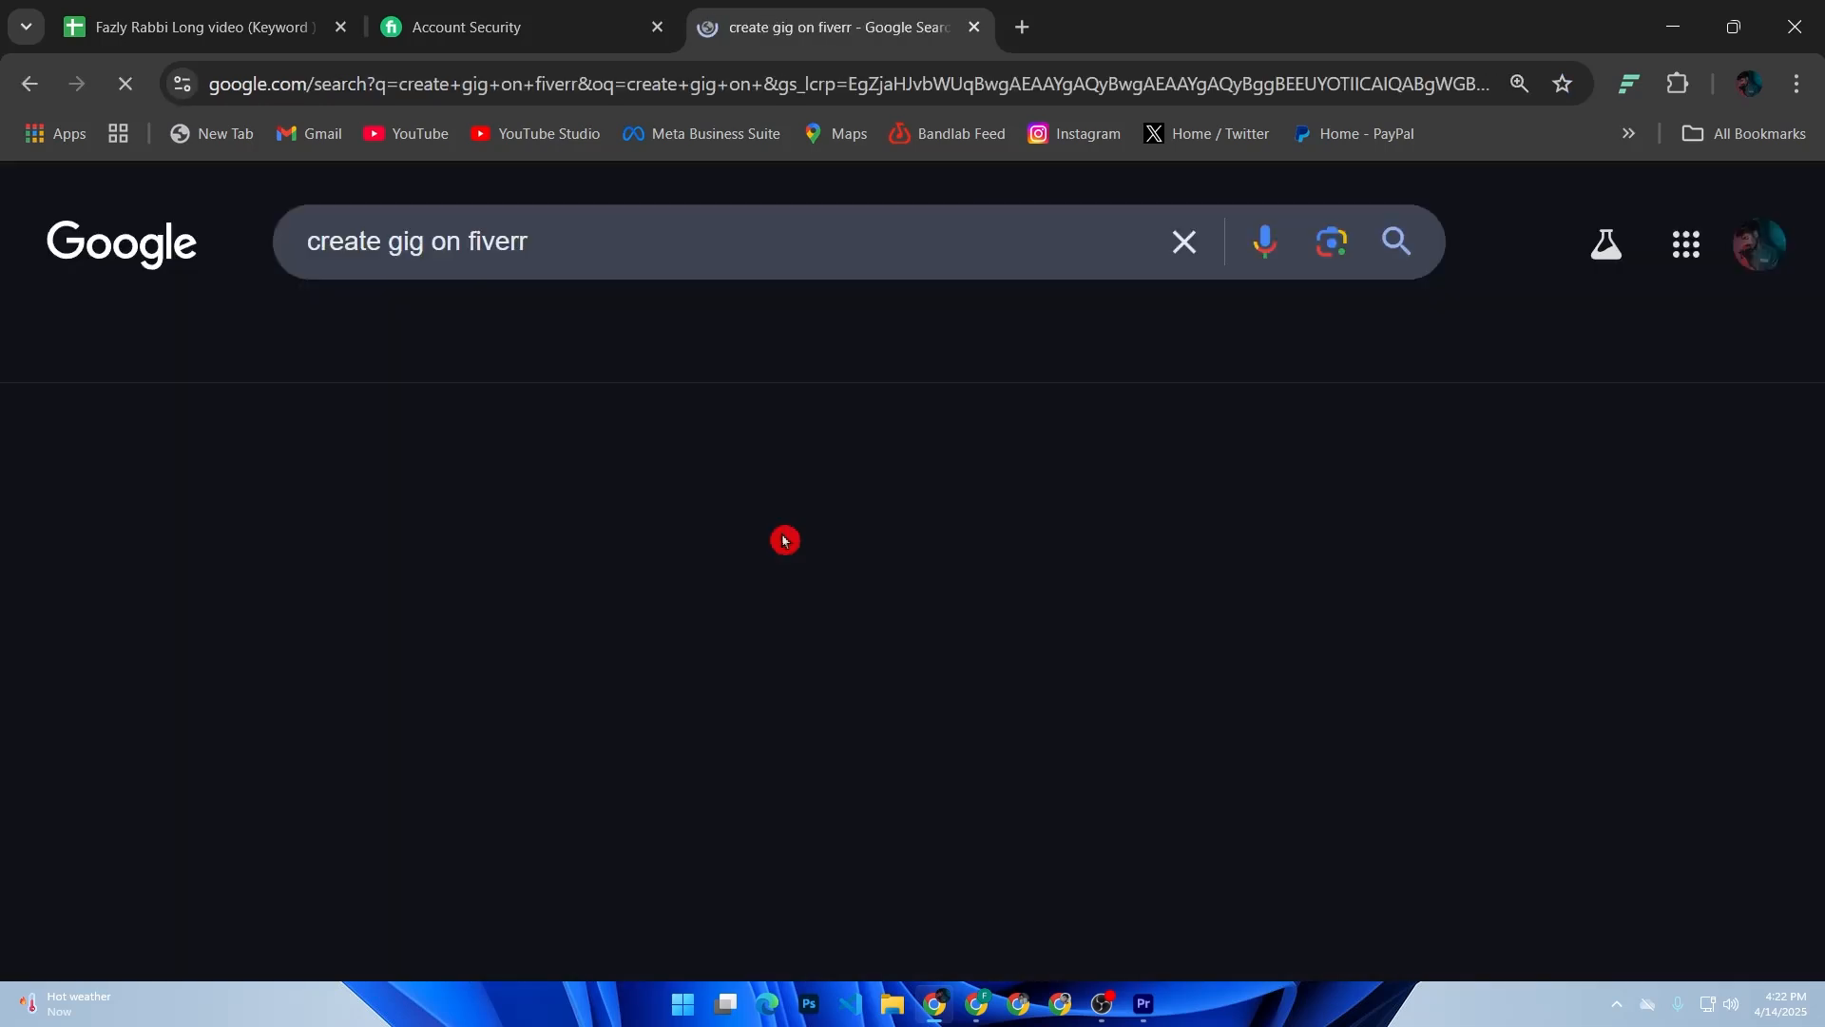
Open the Fiverr Help Center article "Creating a Gig", skim it and return to the search results
click(213, 540)
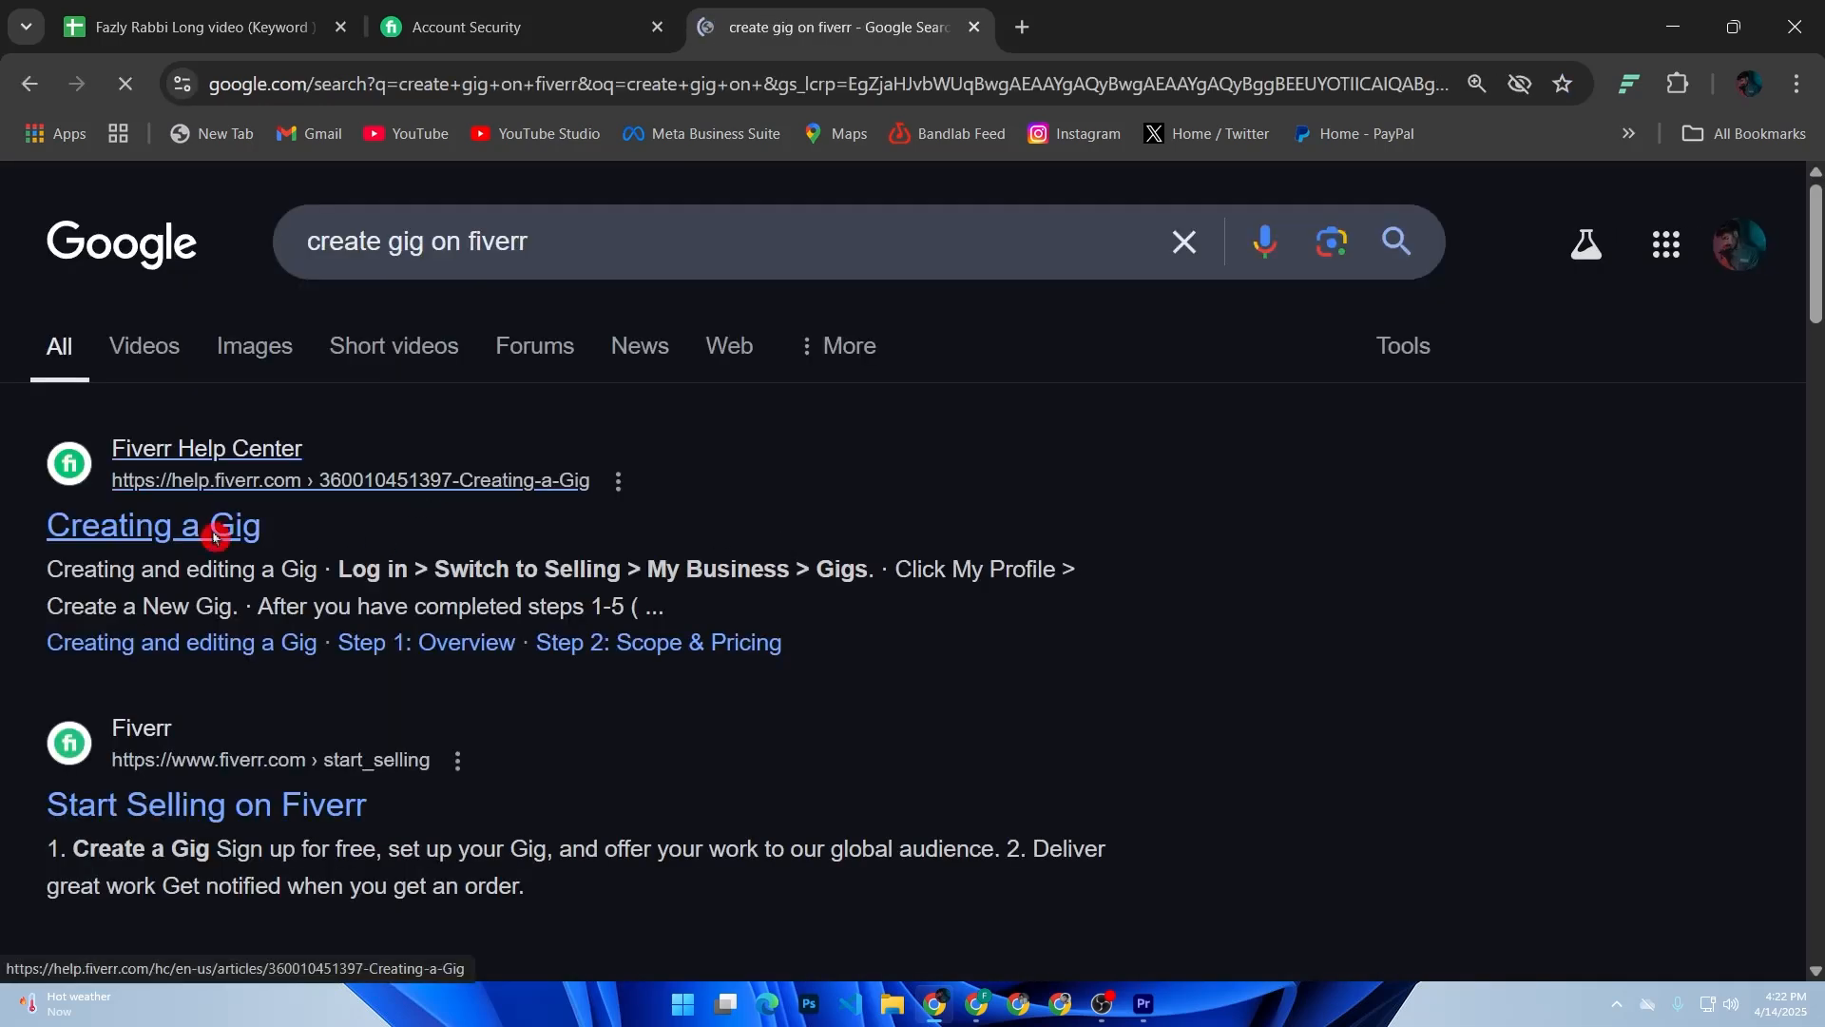
scroll(399, 442, down, 5)
scroll(466, 454, down, 3)
scroll(499, 514, up, 5)
scroll(506, 476, down, 10)
key(alt+Left)
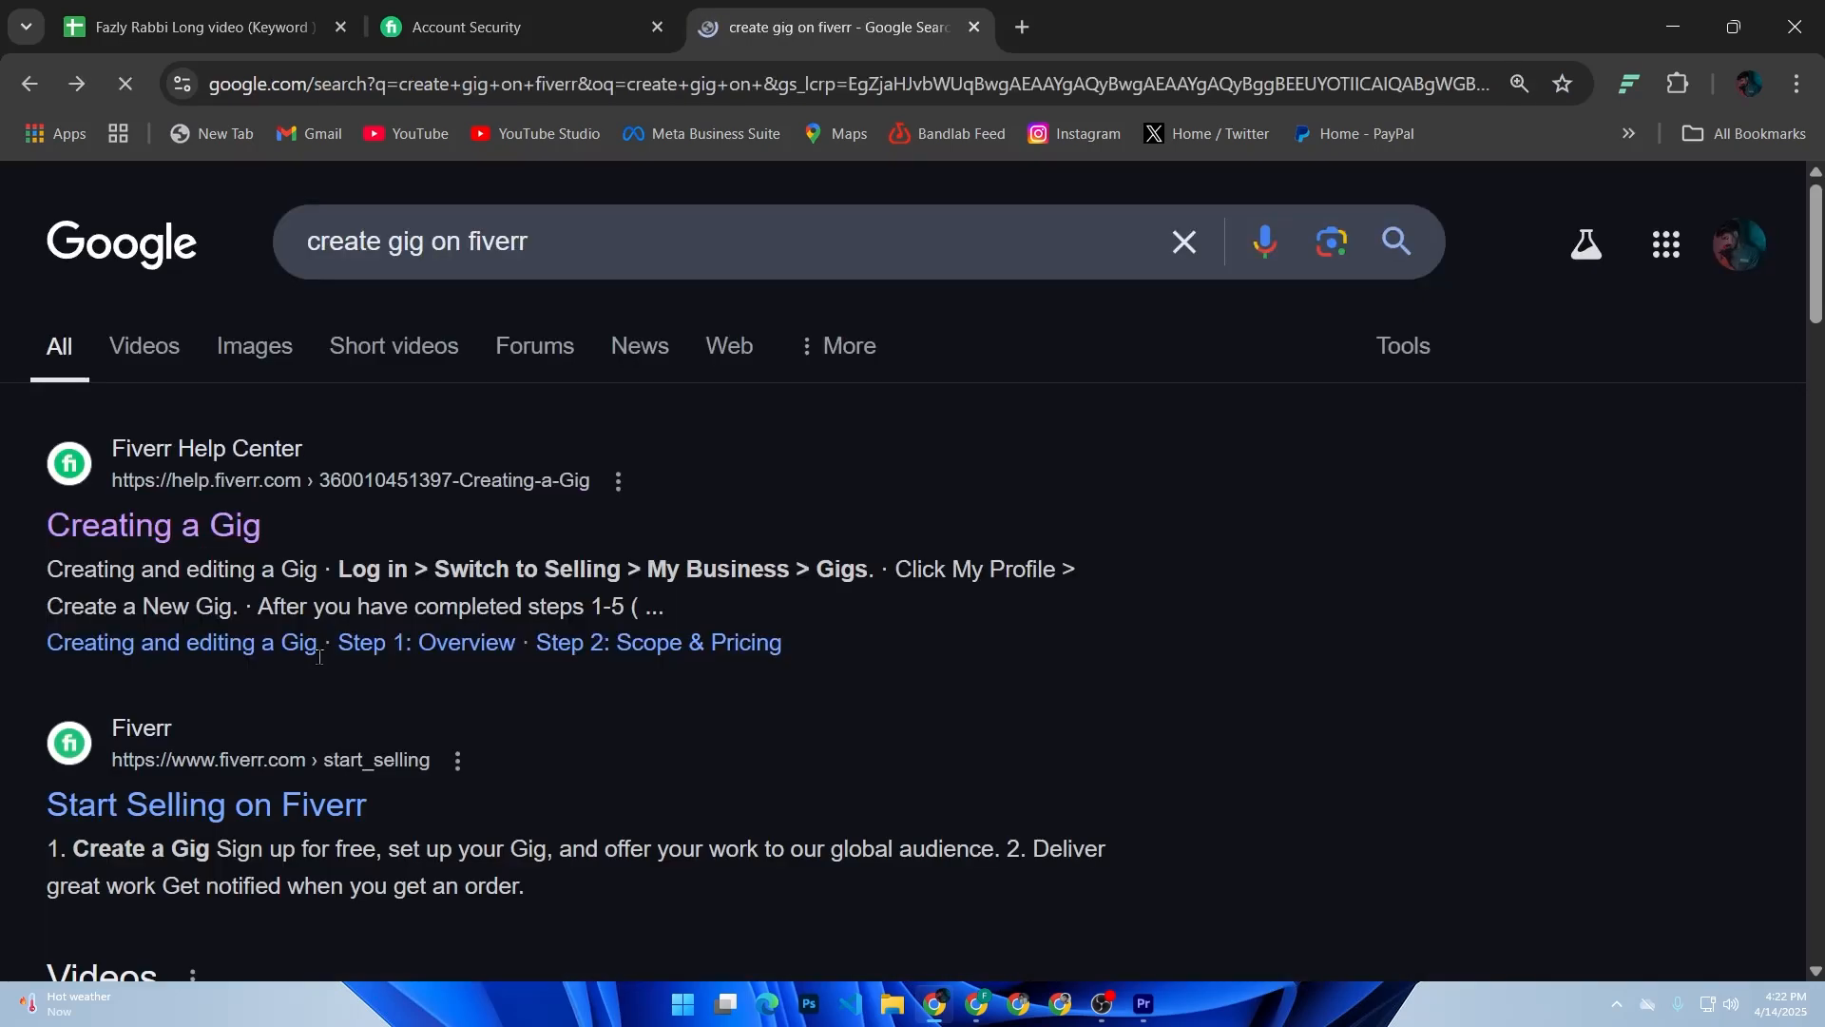
Check the "Start Selling on Fiverr" page, return to the search results and look through the remaining entries
click(229, 803)
scroll(229, 787, down, 20)
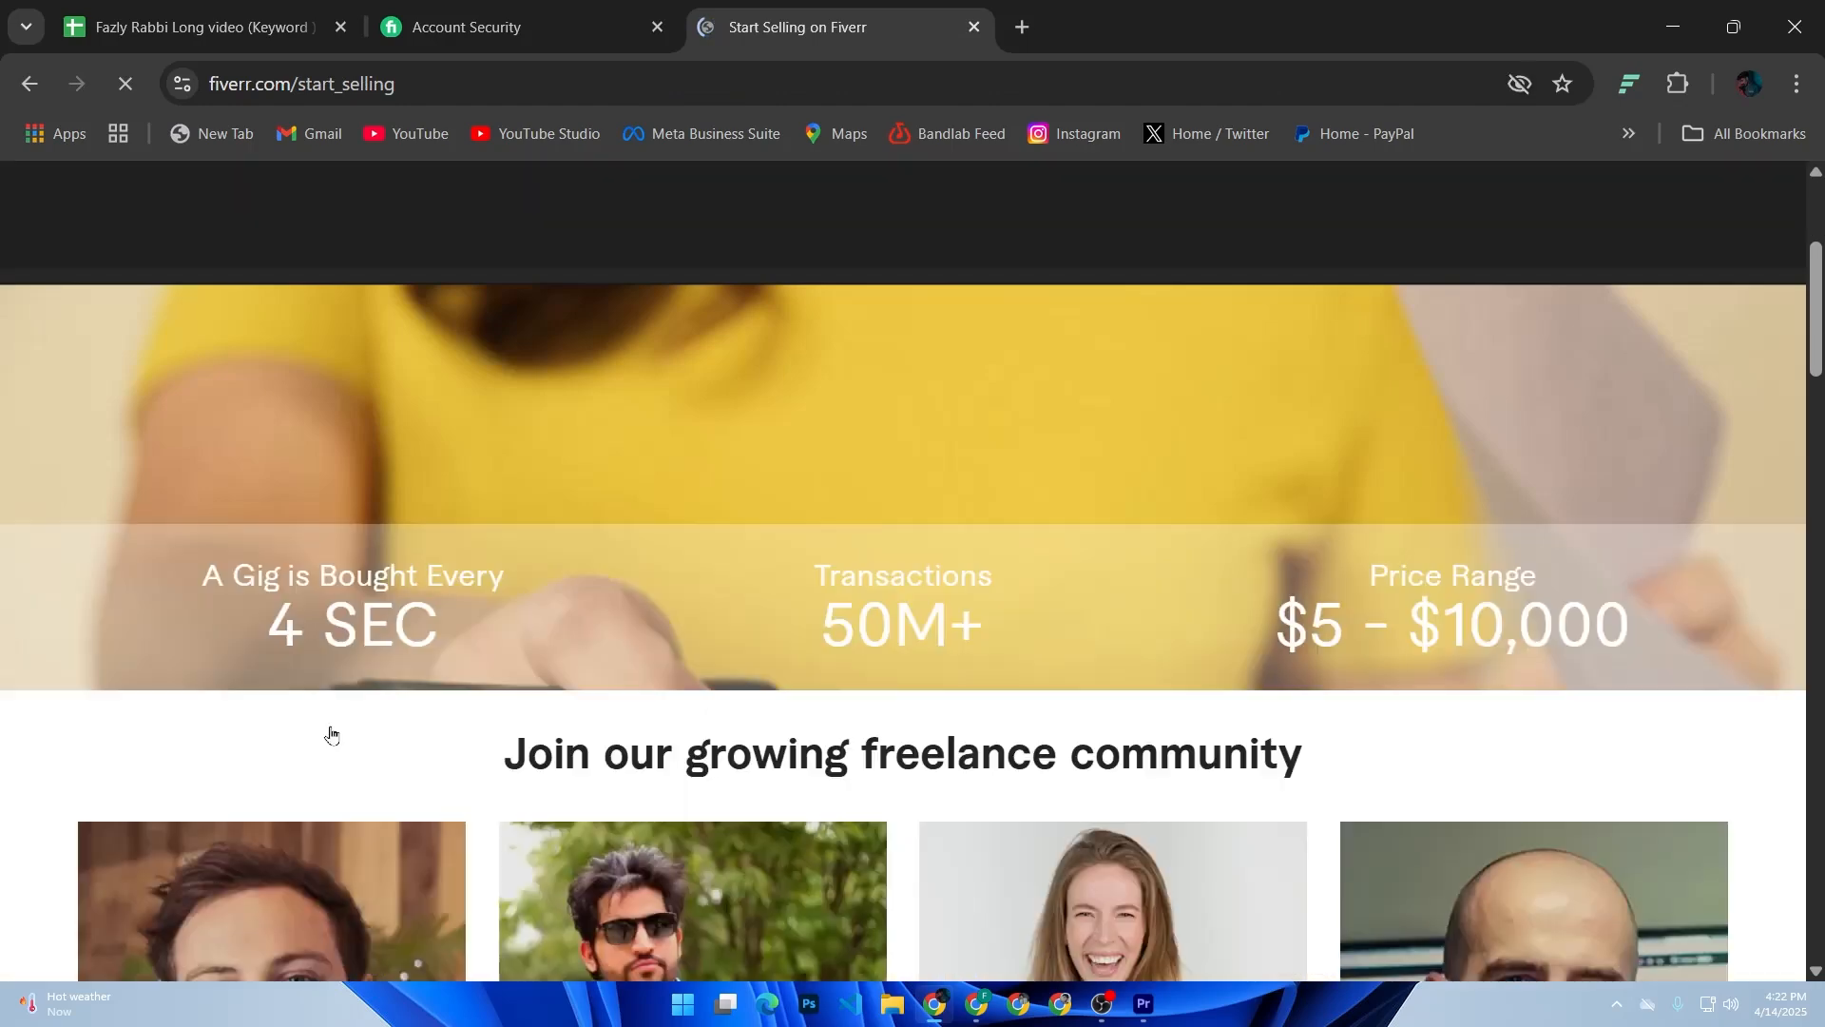
key(alt+Left)
scroll(366, 694, down, 15)
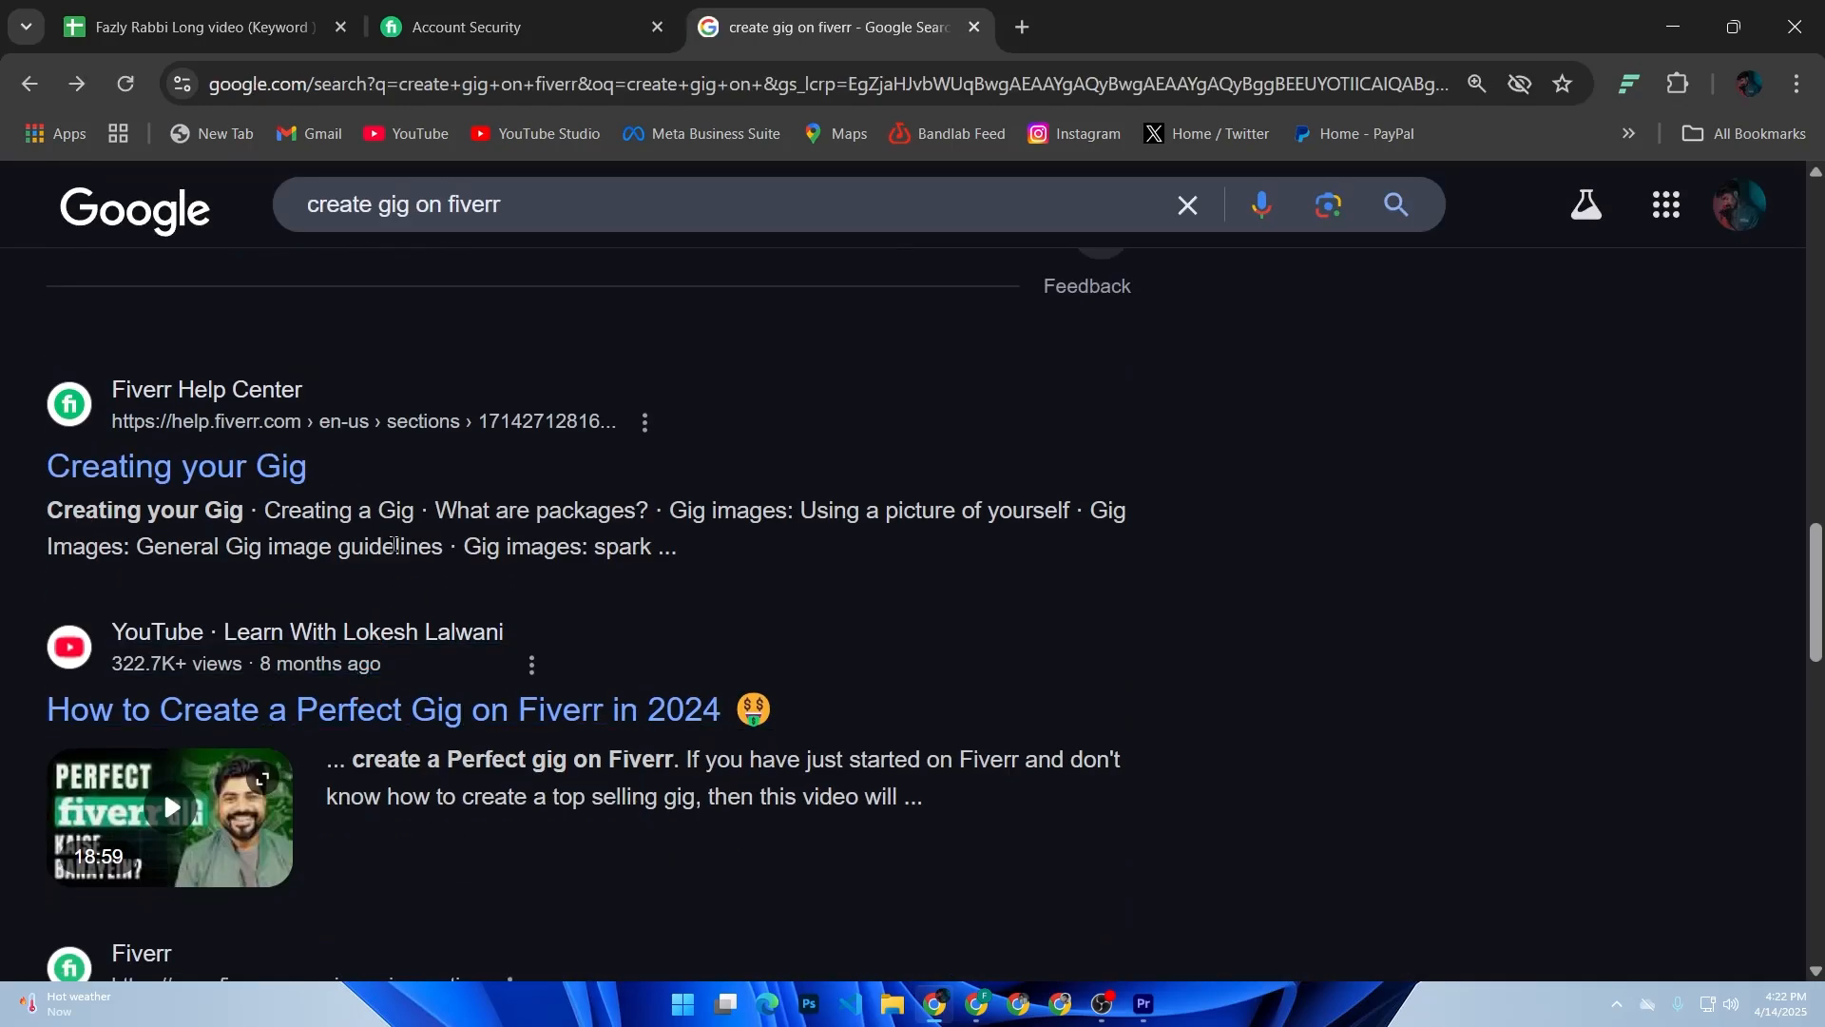
scroll(318, 542, down, 5)
scroll(318, 542, down, 5)
scroll(317, 373, up, 20)
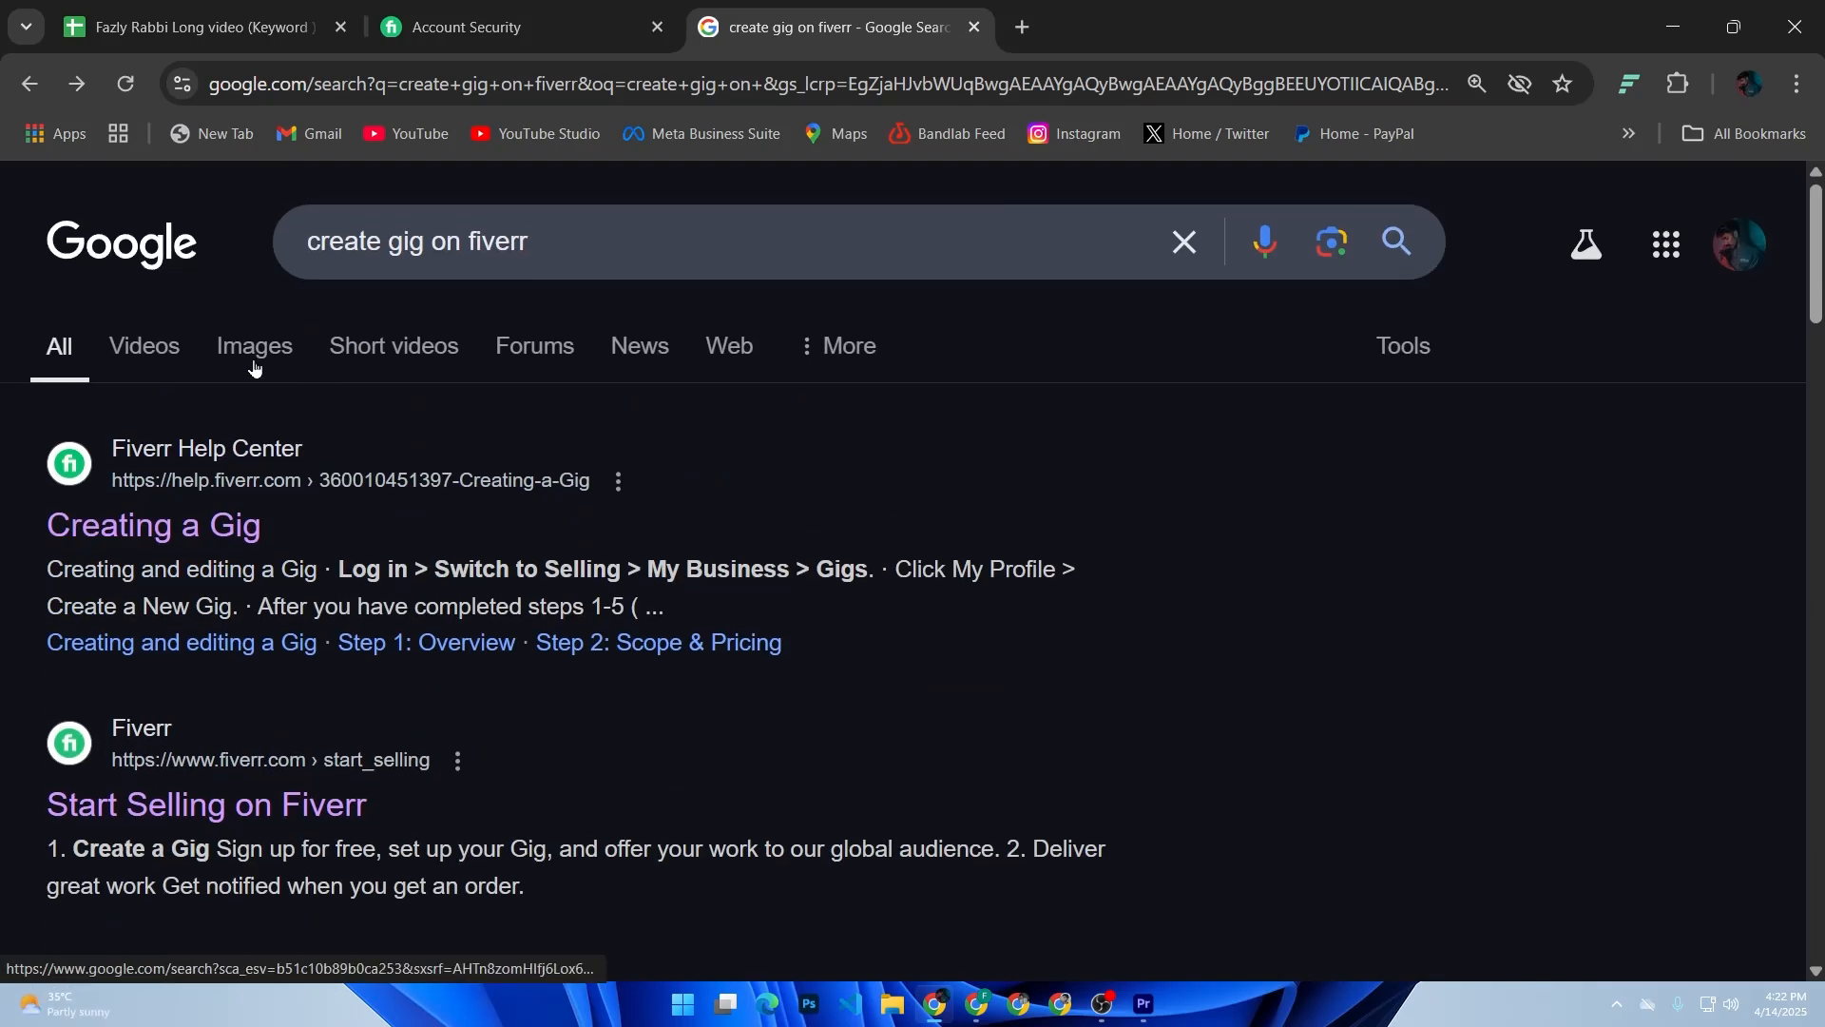
From the image results, open the LinkedIn article "How do you create a new gig on Fiverr?", dismiss the sign-in prompt and read it
click(253, 368)
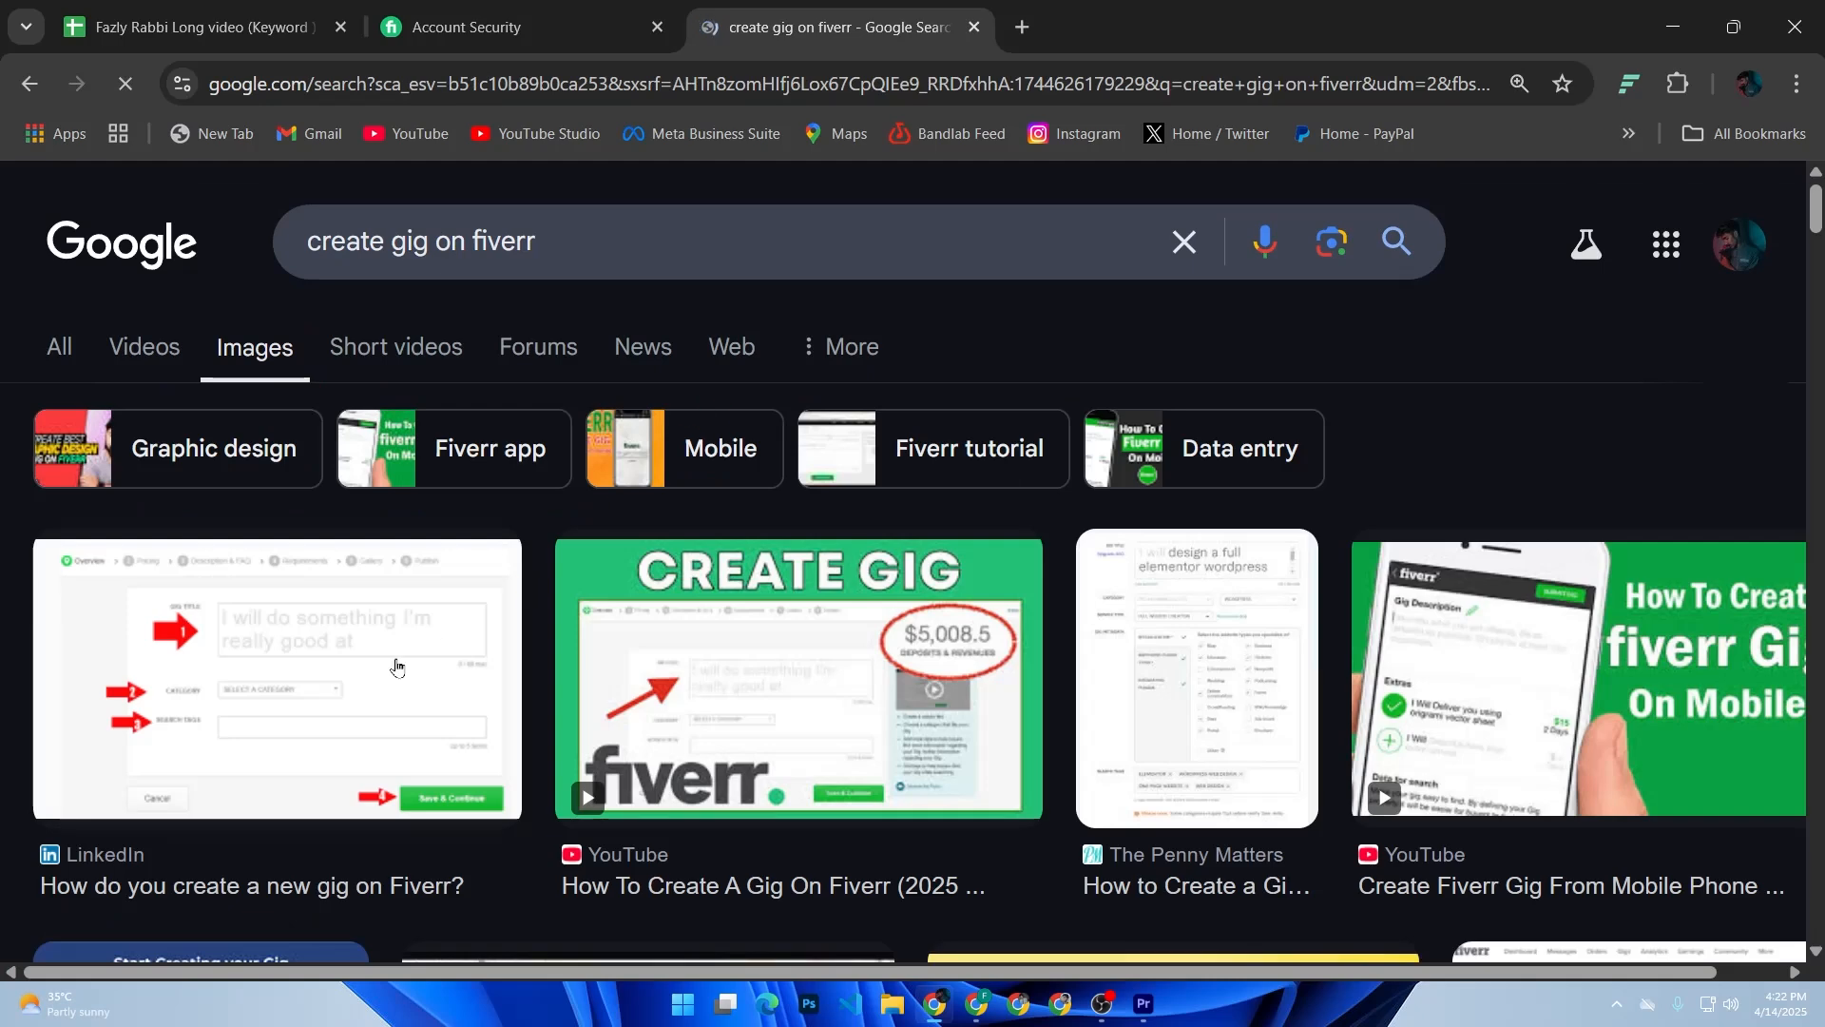
click(371, 690)
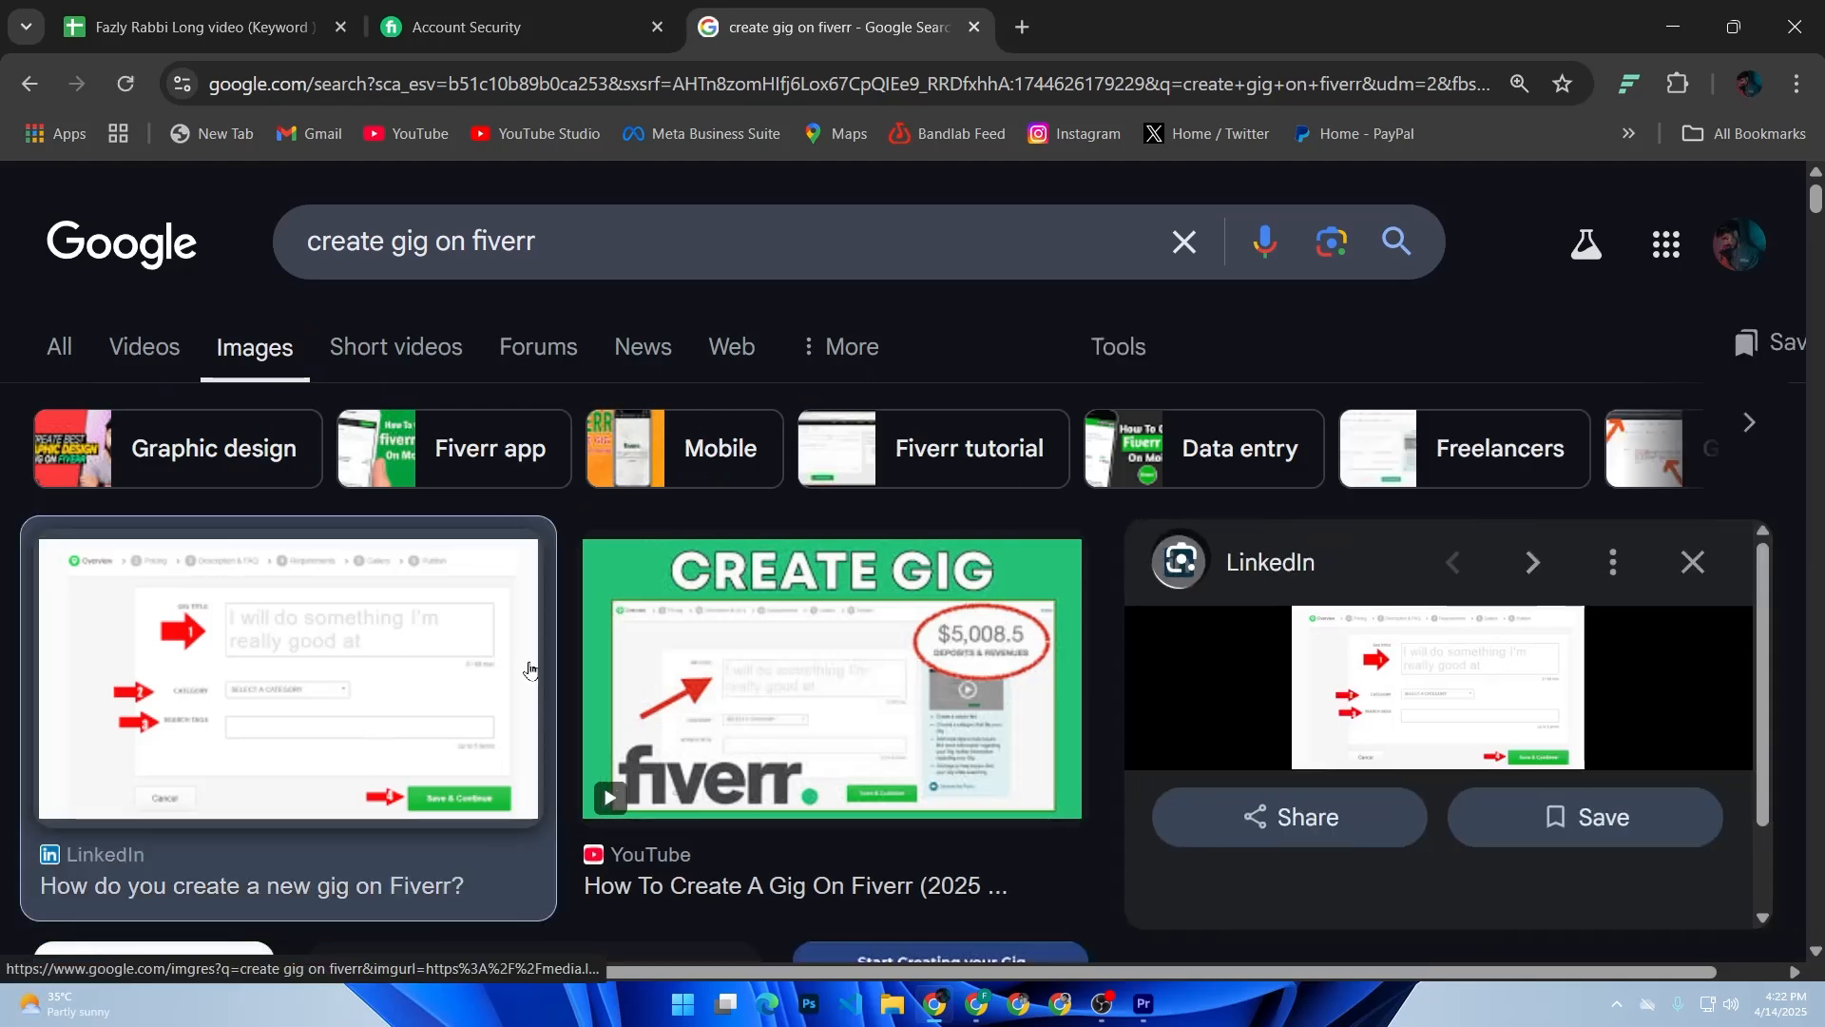
click(1234, 656)
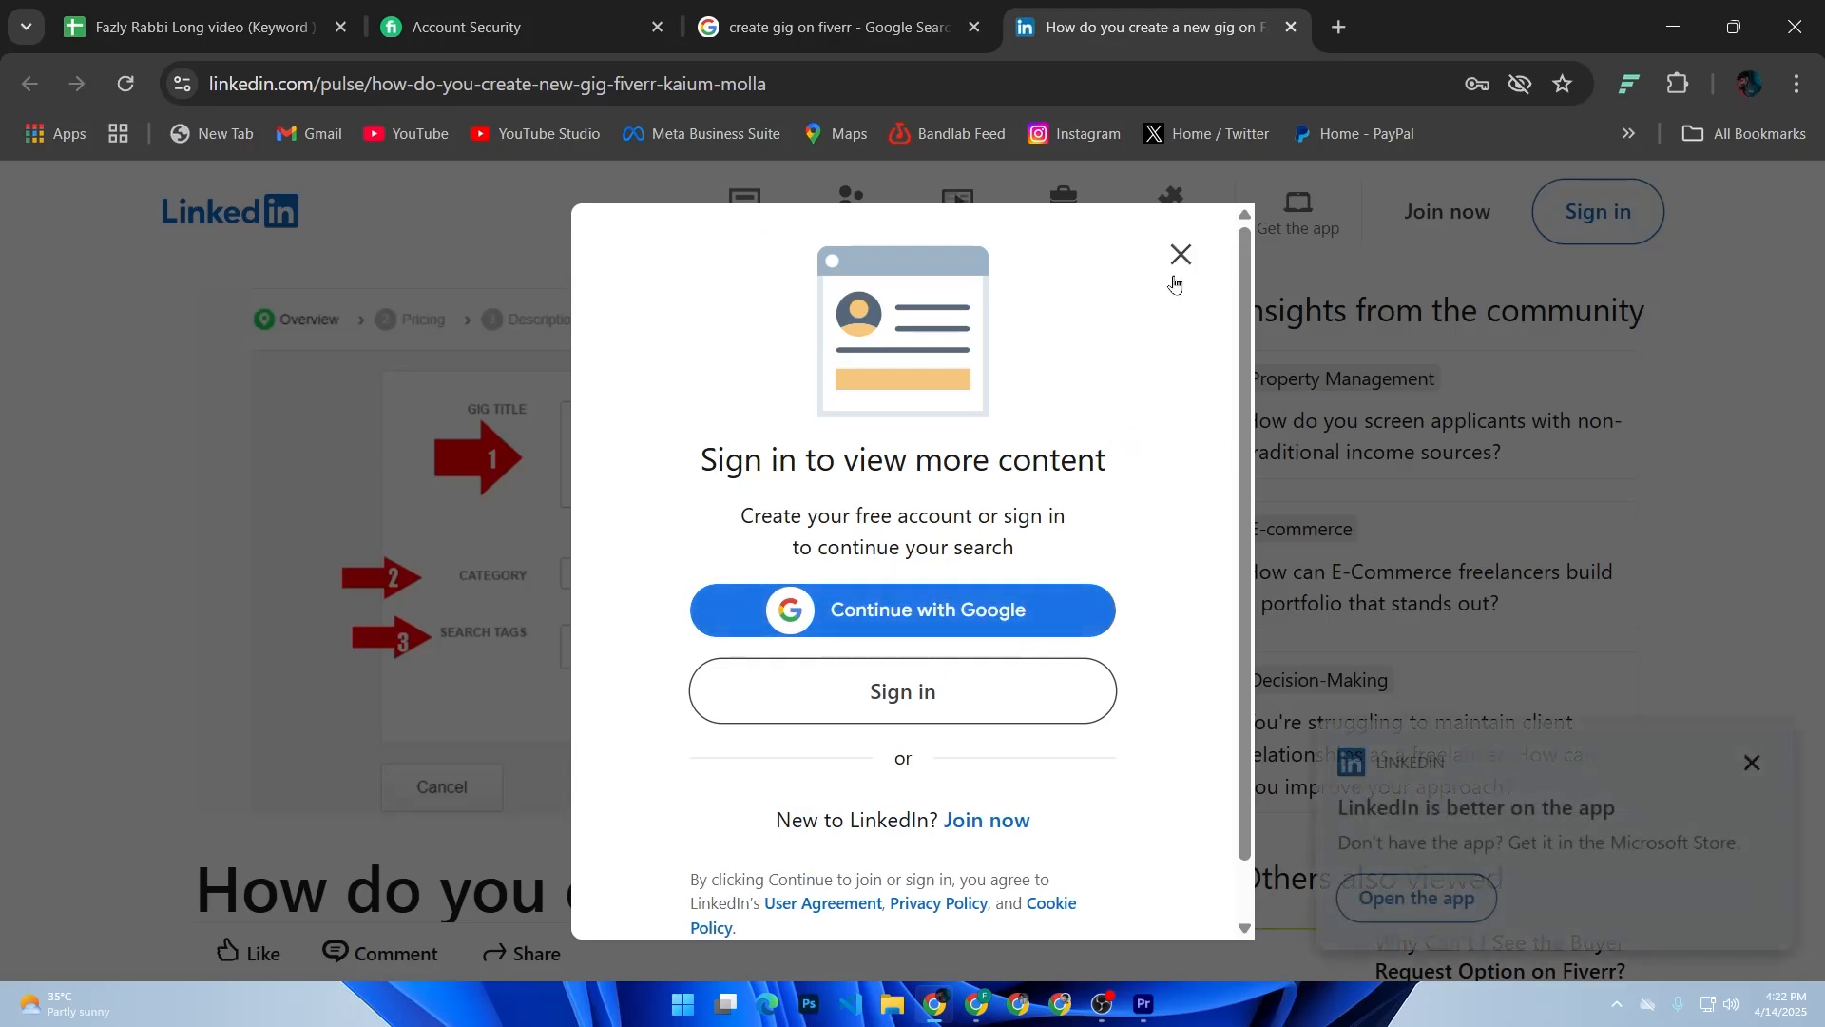
click(1178, 253)
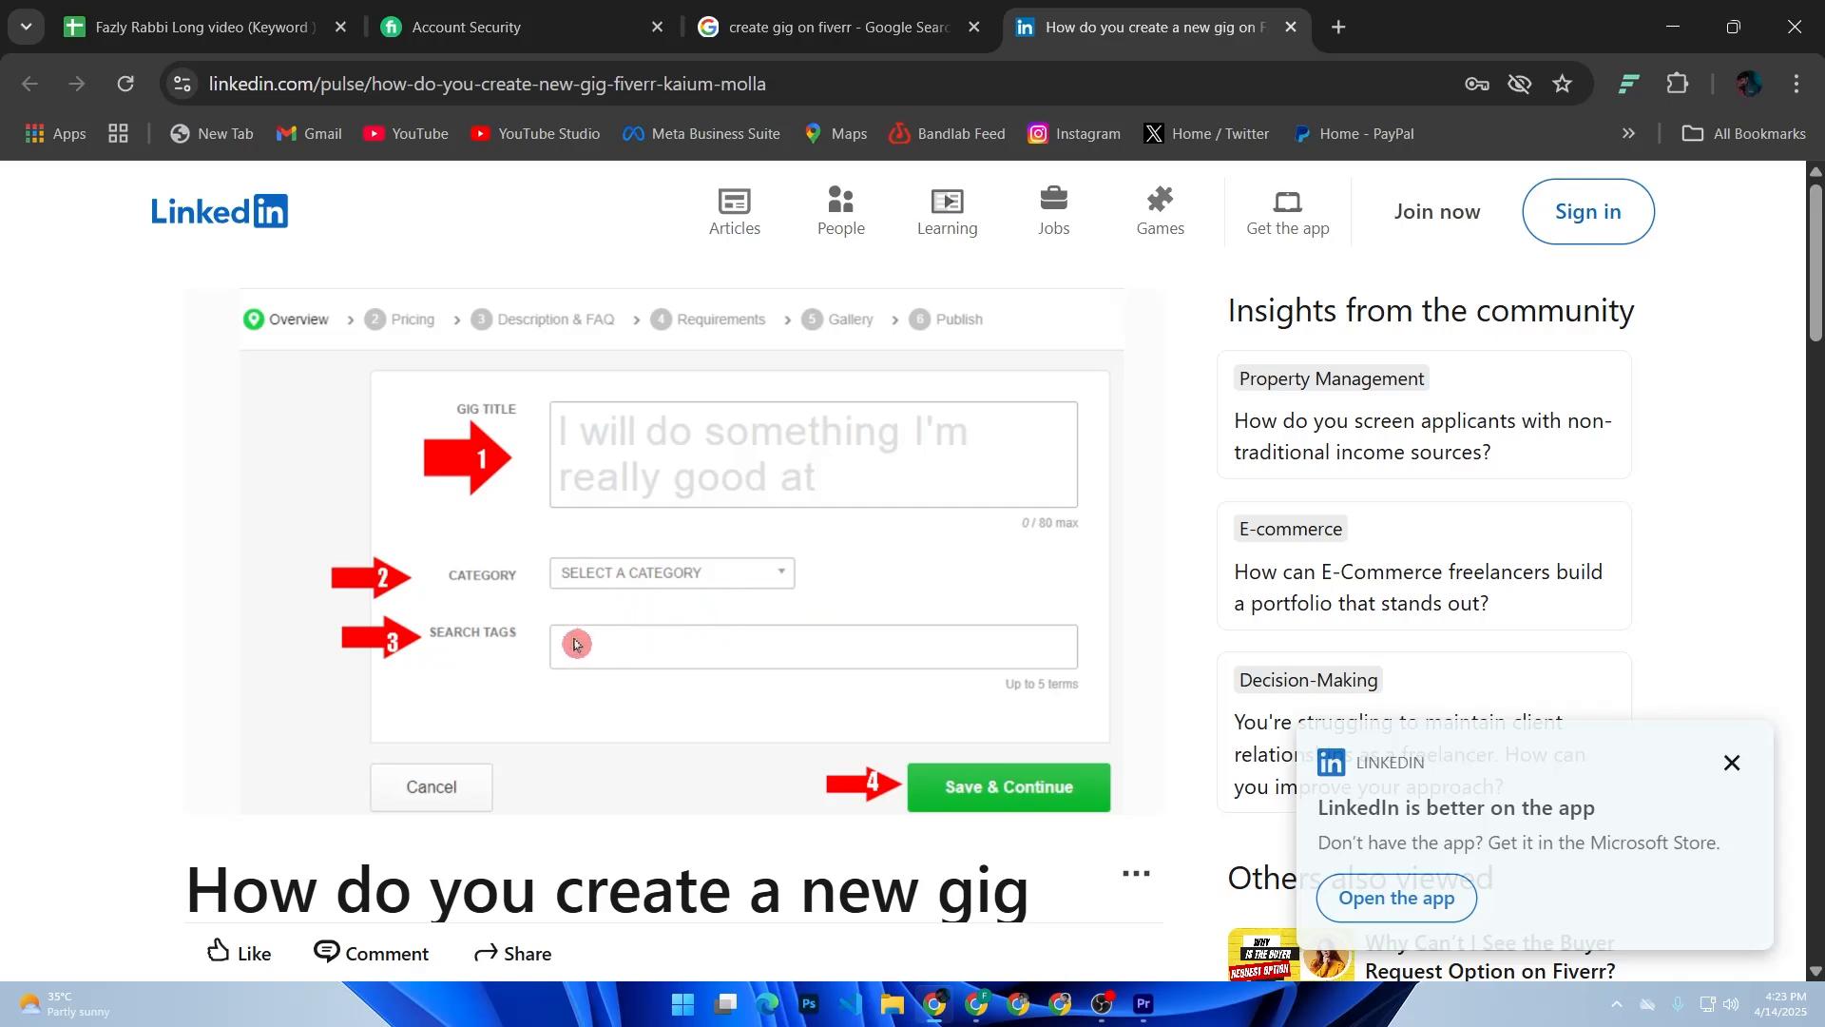
scroll(576, 651, down, 2)
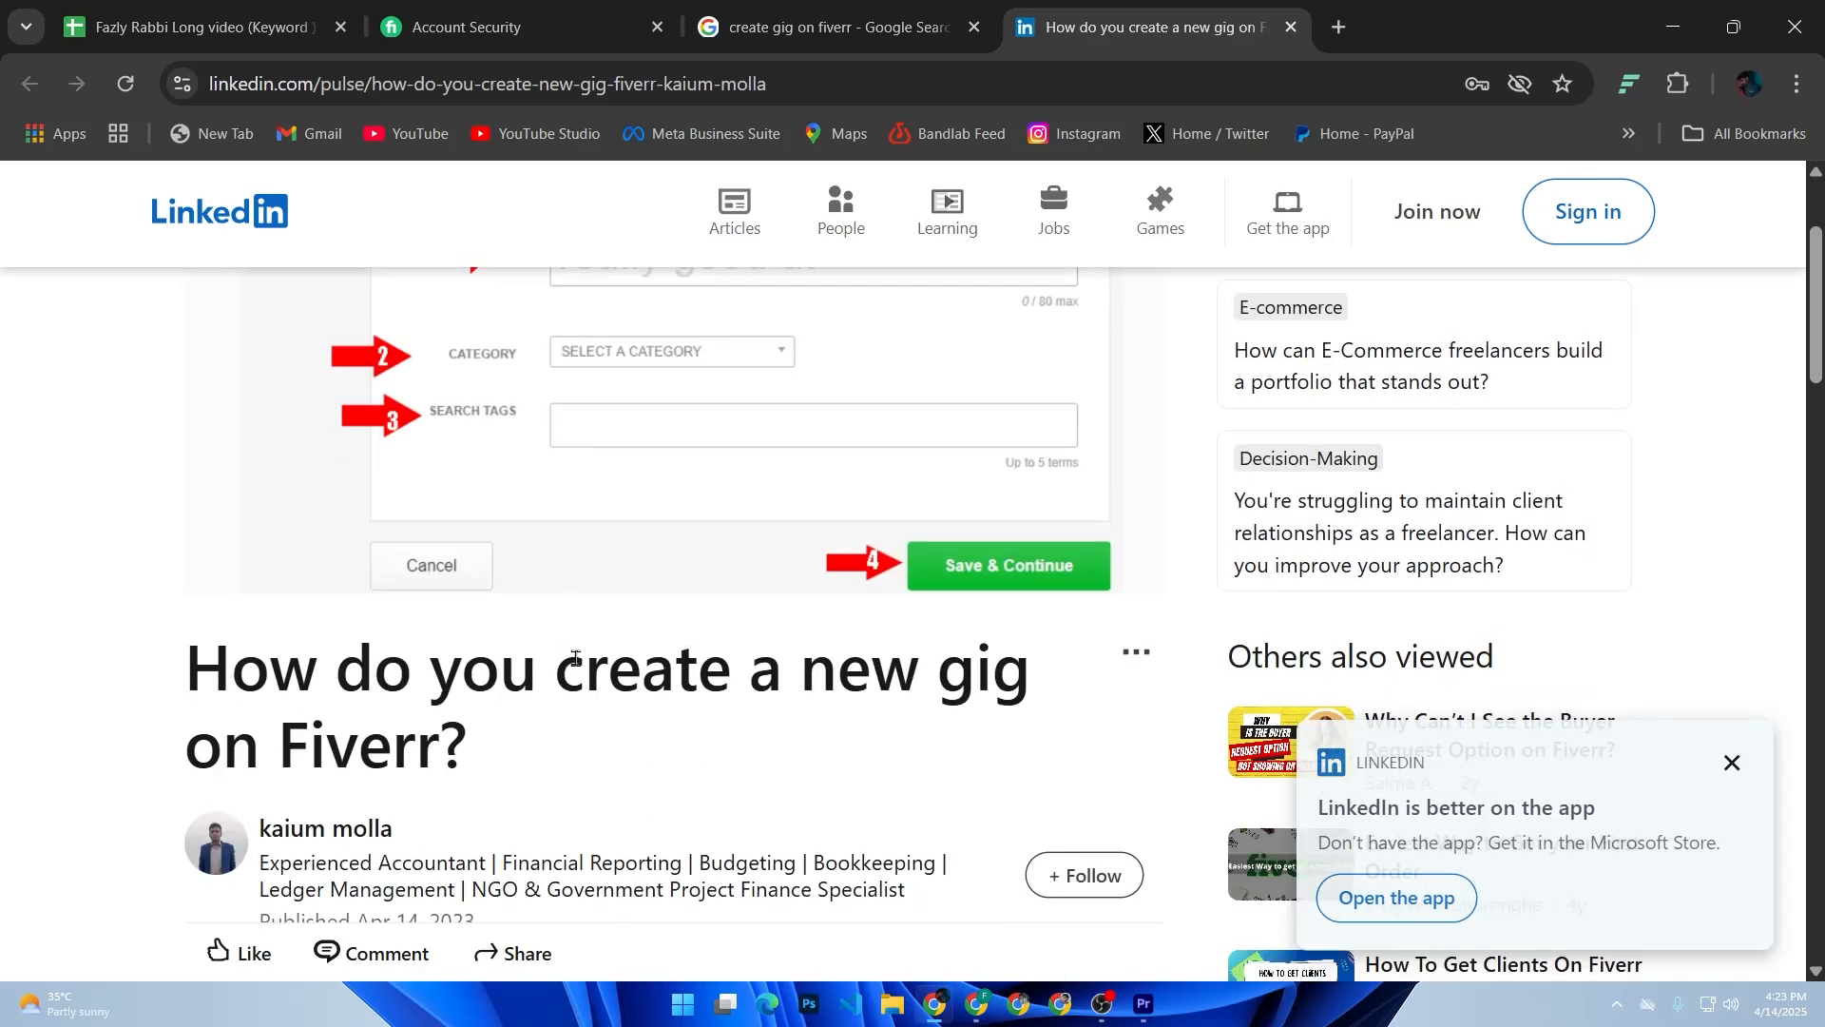
scroll(575, 658, down, 10)
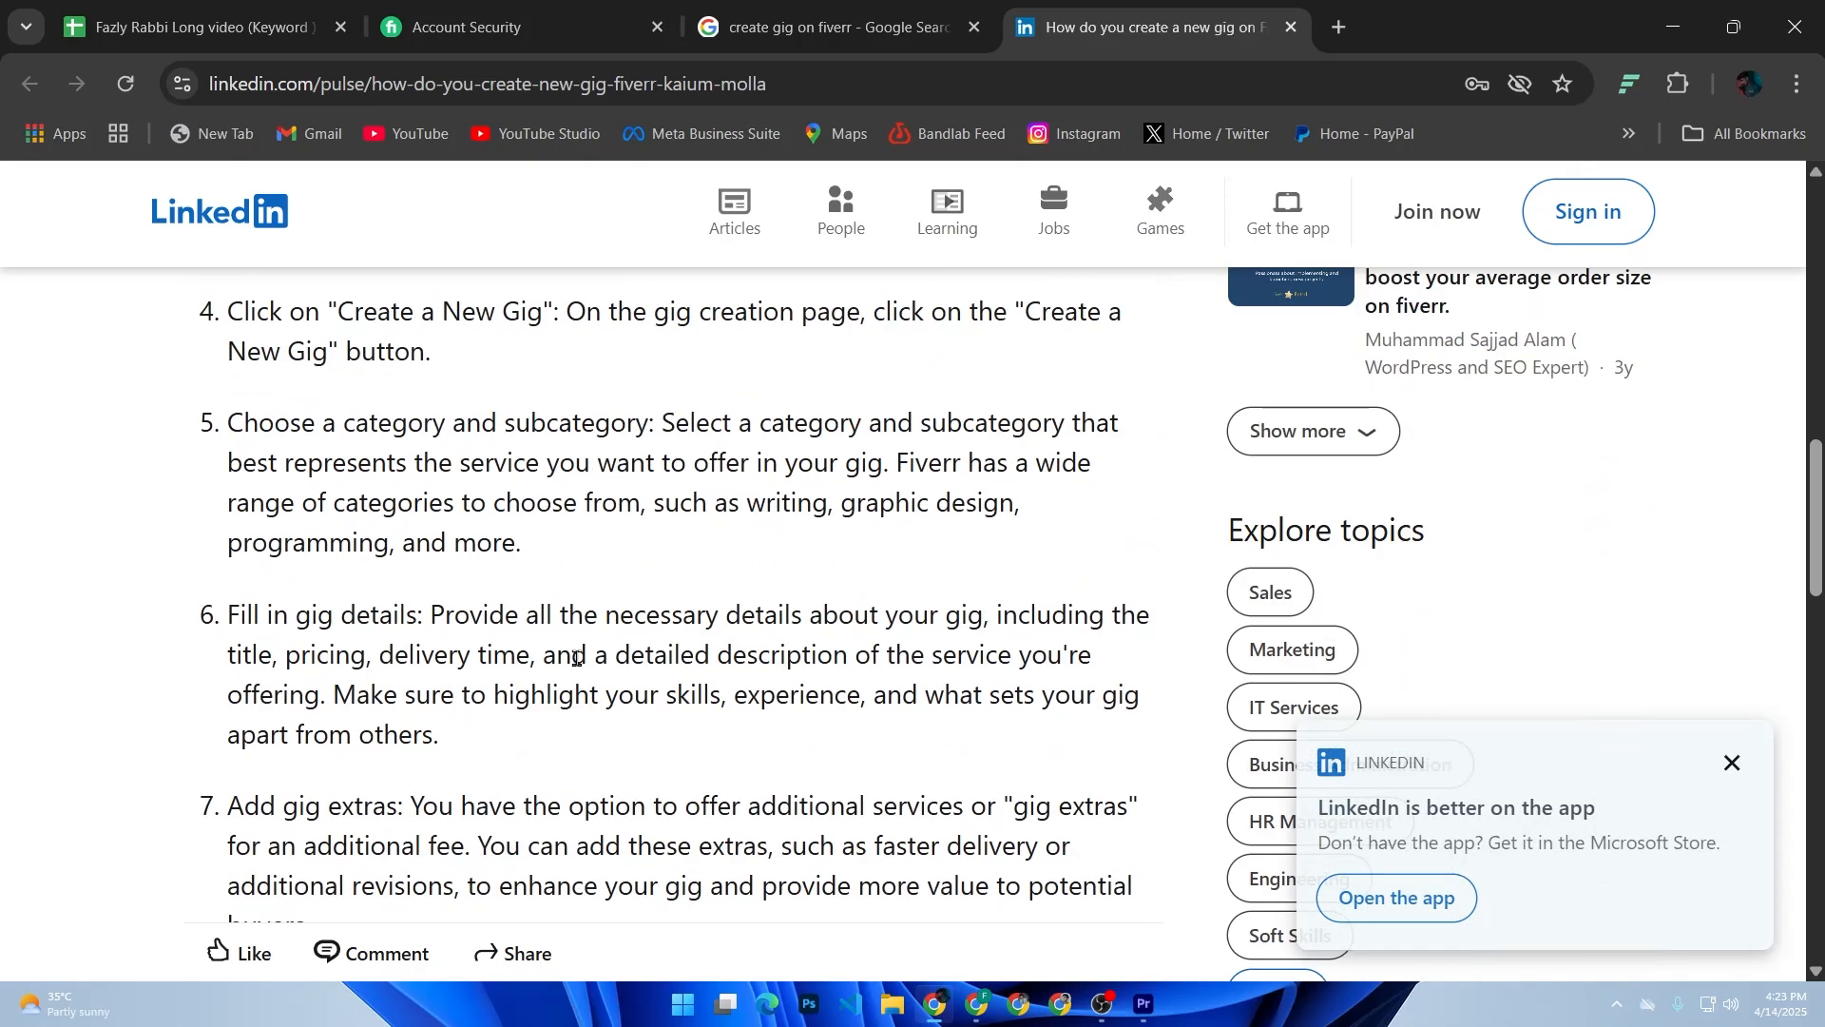
scroll(576, 658, up, 4)
scroll(576, 657, up, 8)
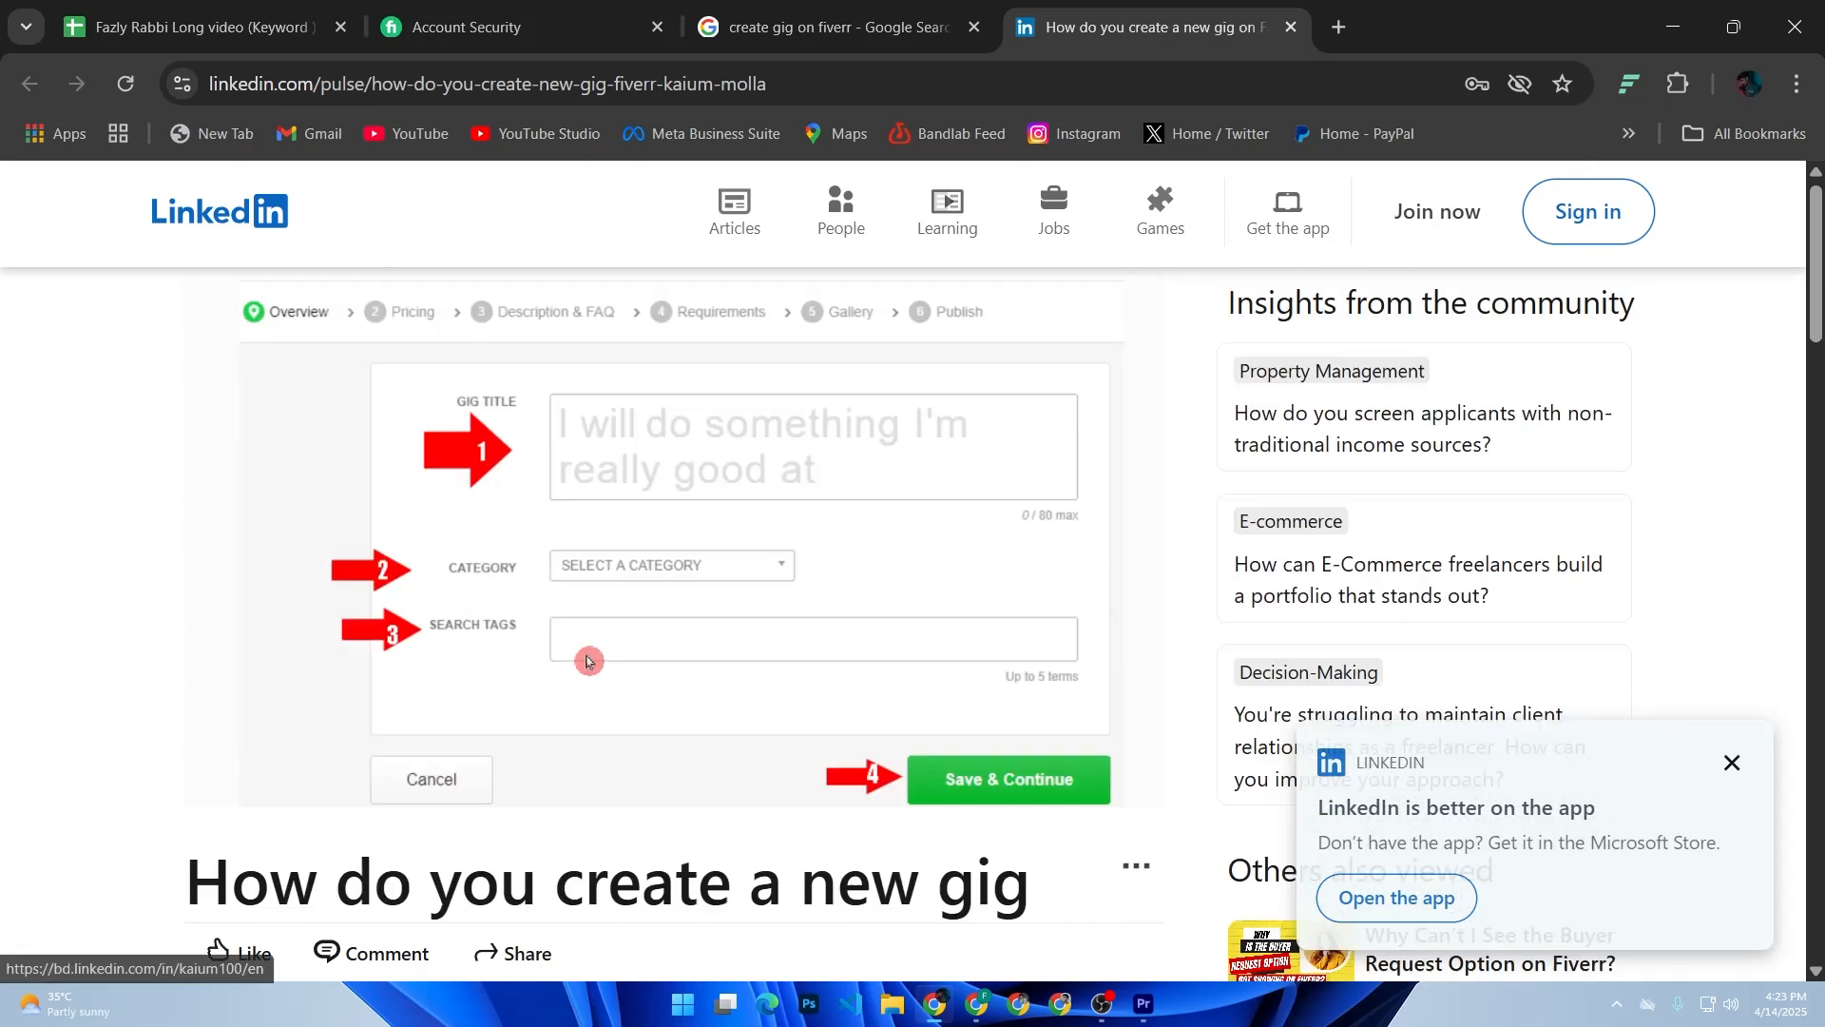
Return to the image results and open The Penny Matters guide "How to Create a Gig on Fiverr, a Step by Step Tutorial Guide"
click(743, 17)
scroll(286, 628, down, 7)
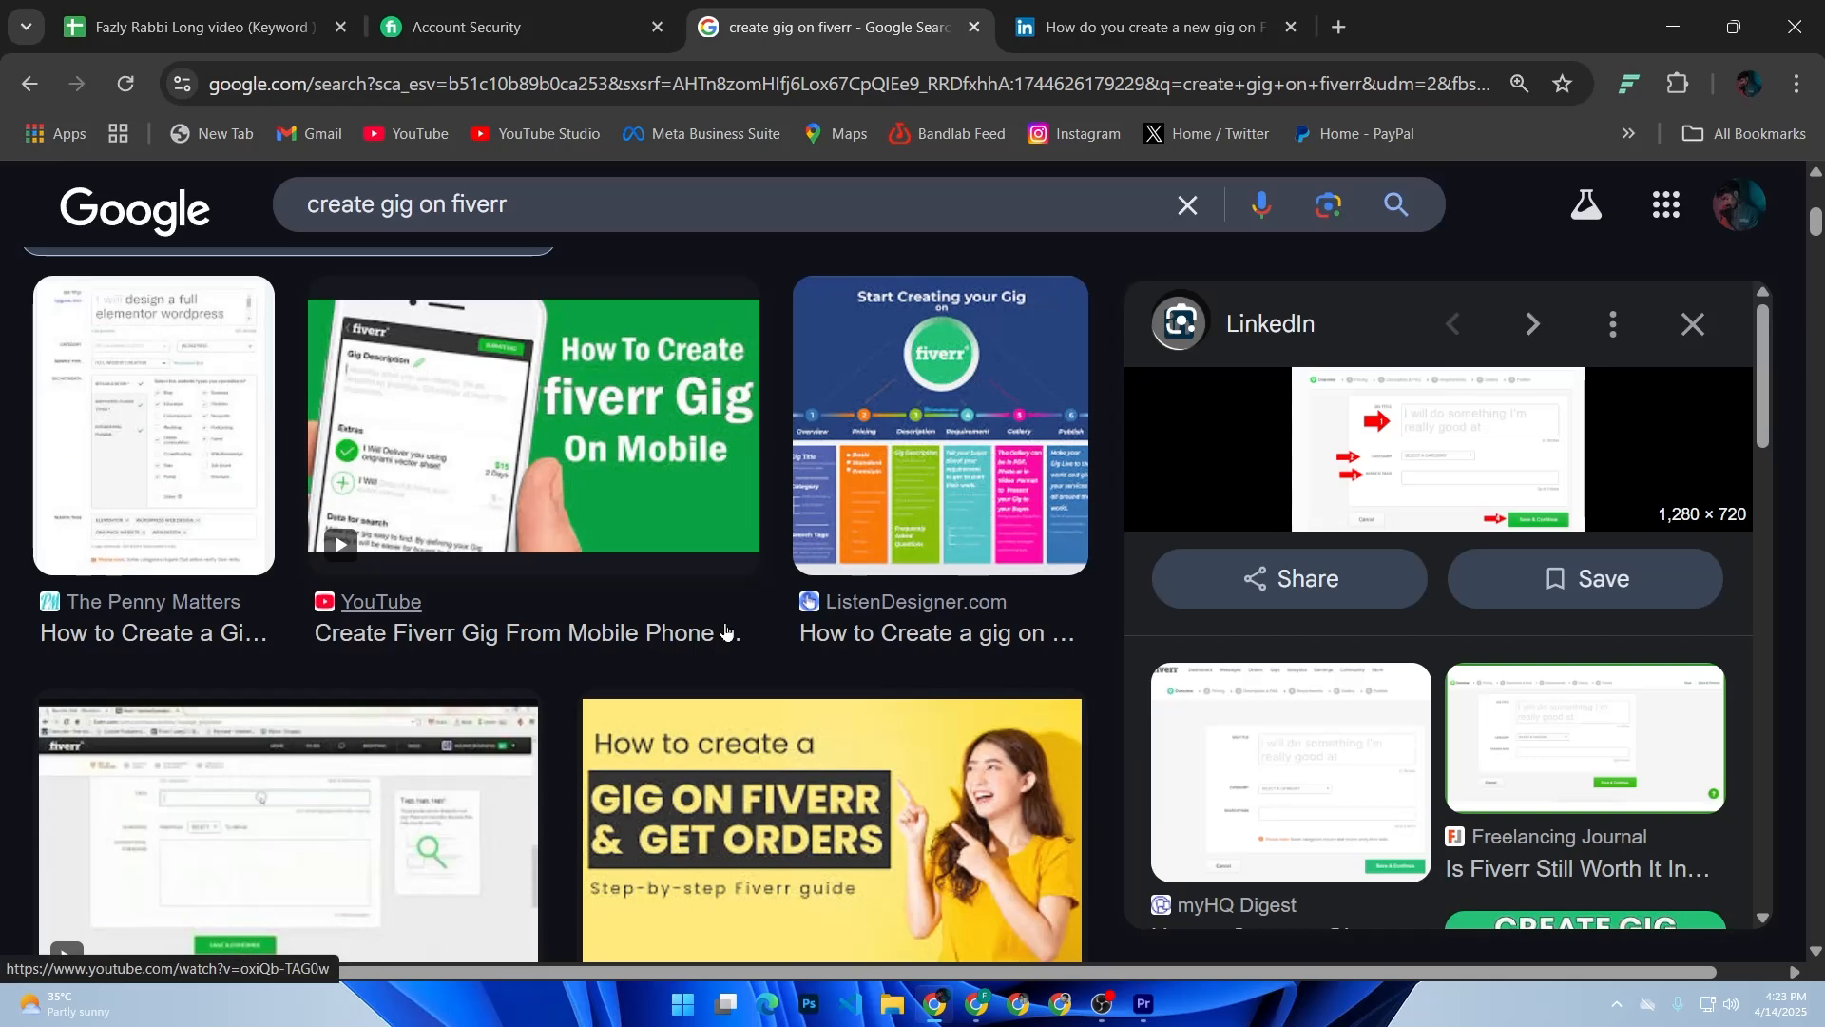
scroll(190, 637, up, 2)
click(187, 643)
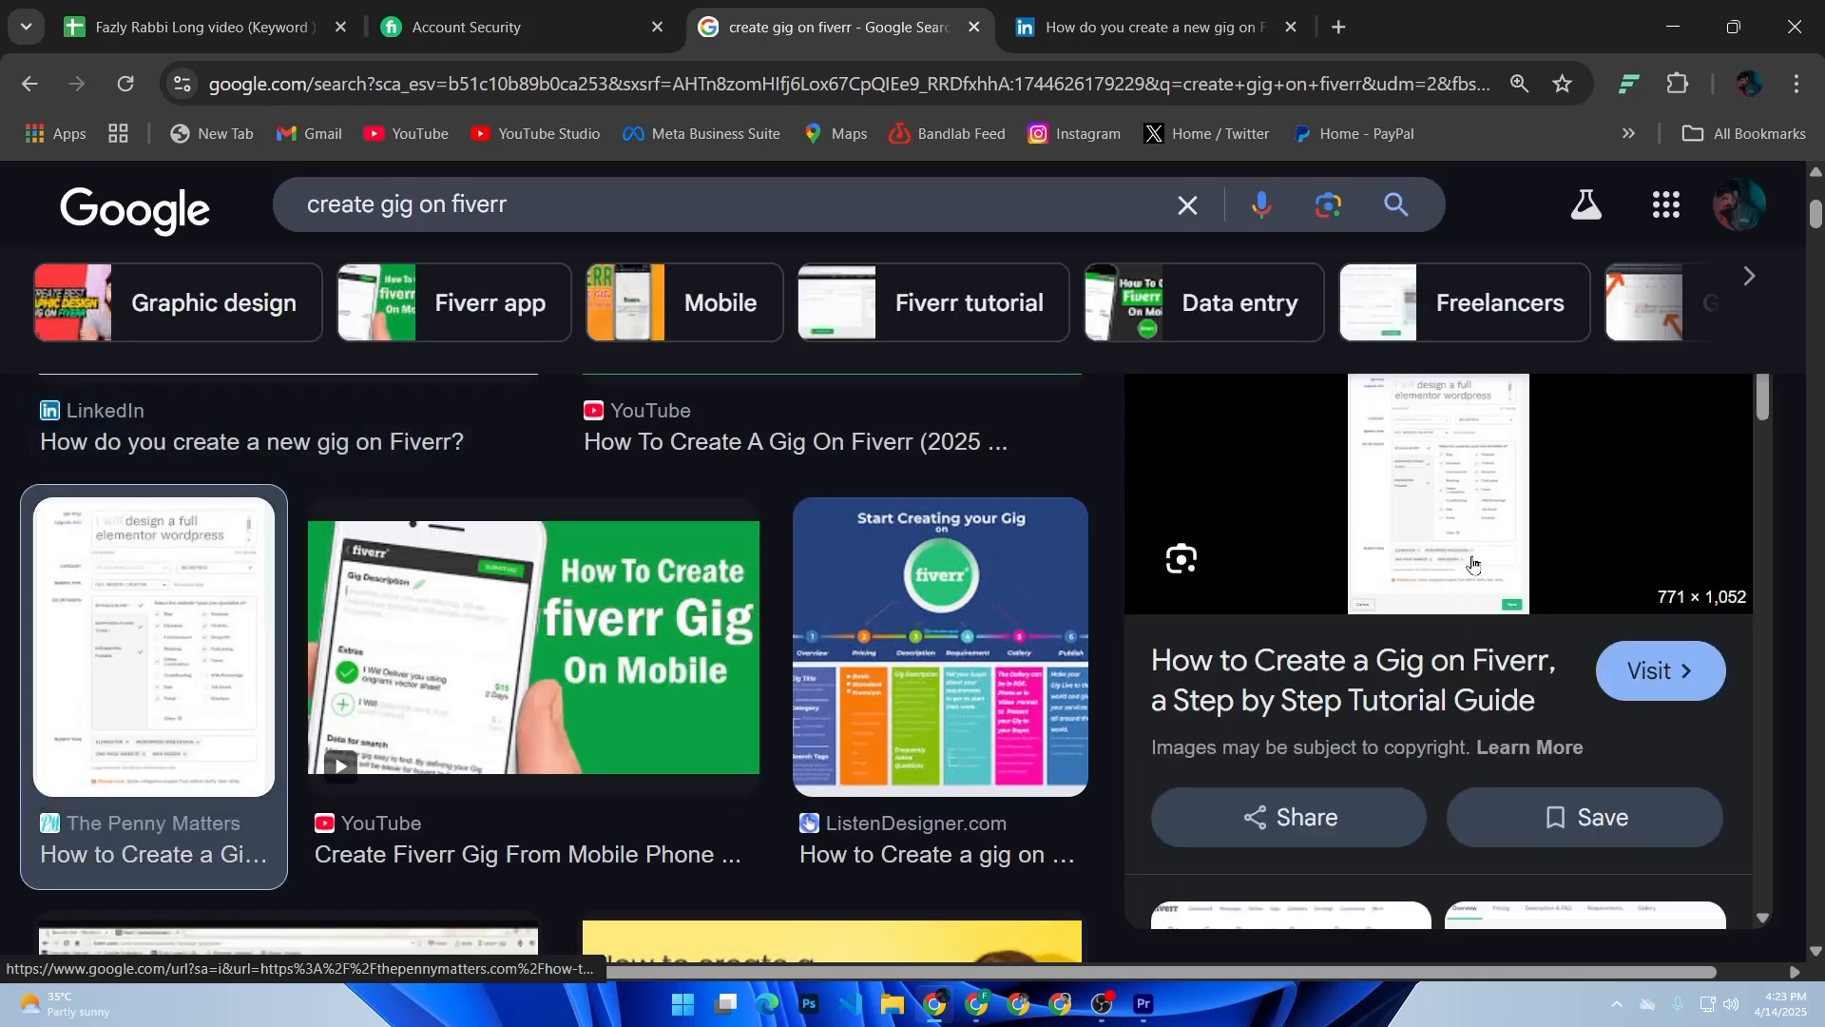
click(1464, 565)
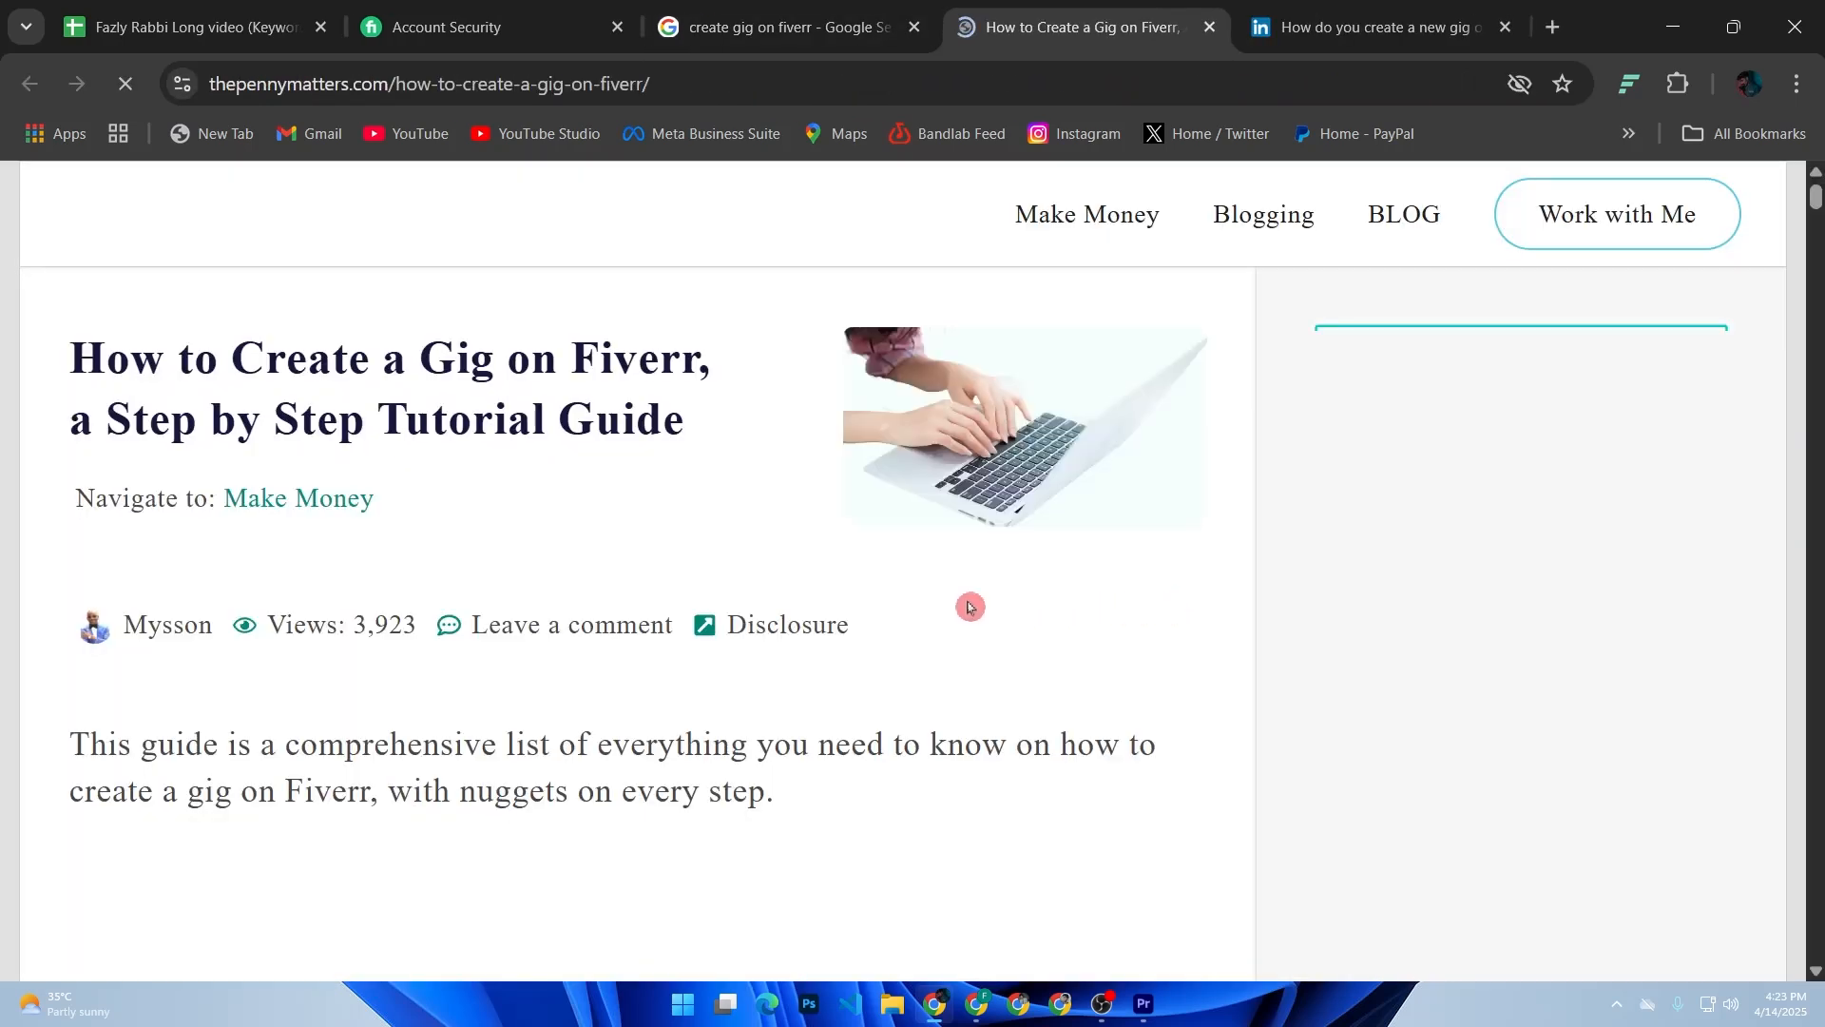
Read the guide's introduction and examine its sample gig overview form, covering gig title, category, metadata and search tags
scroll(993, 597, down, 5)
scroll(1000, 601, down, 4)
scroll(1004, 601, up, 7)
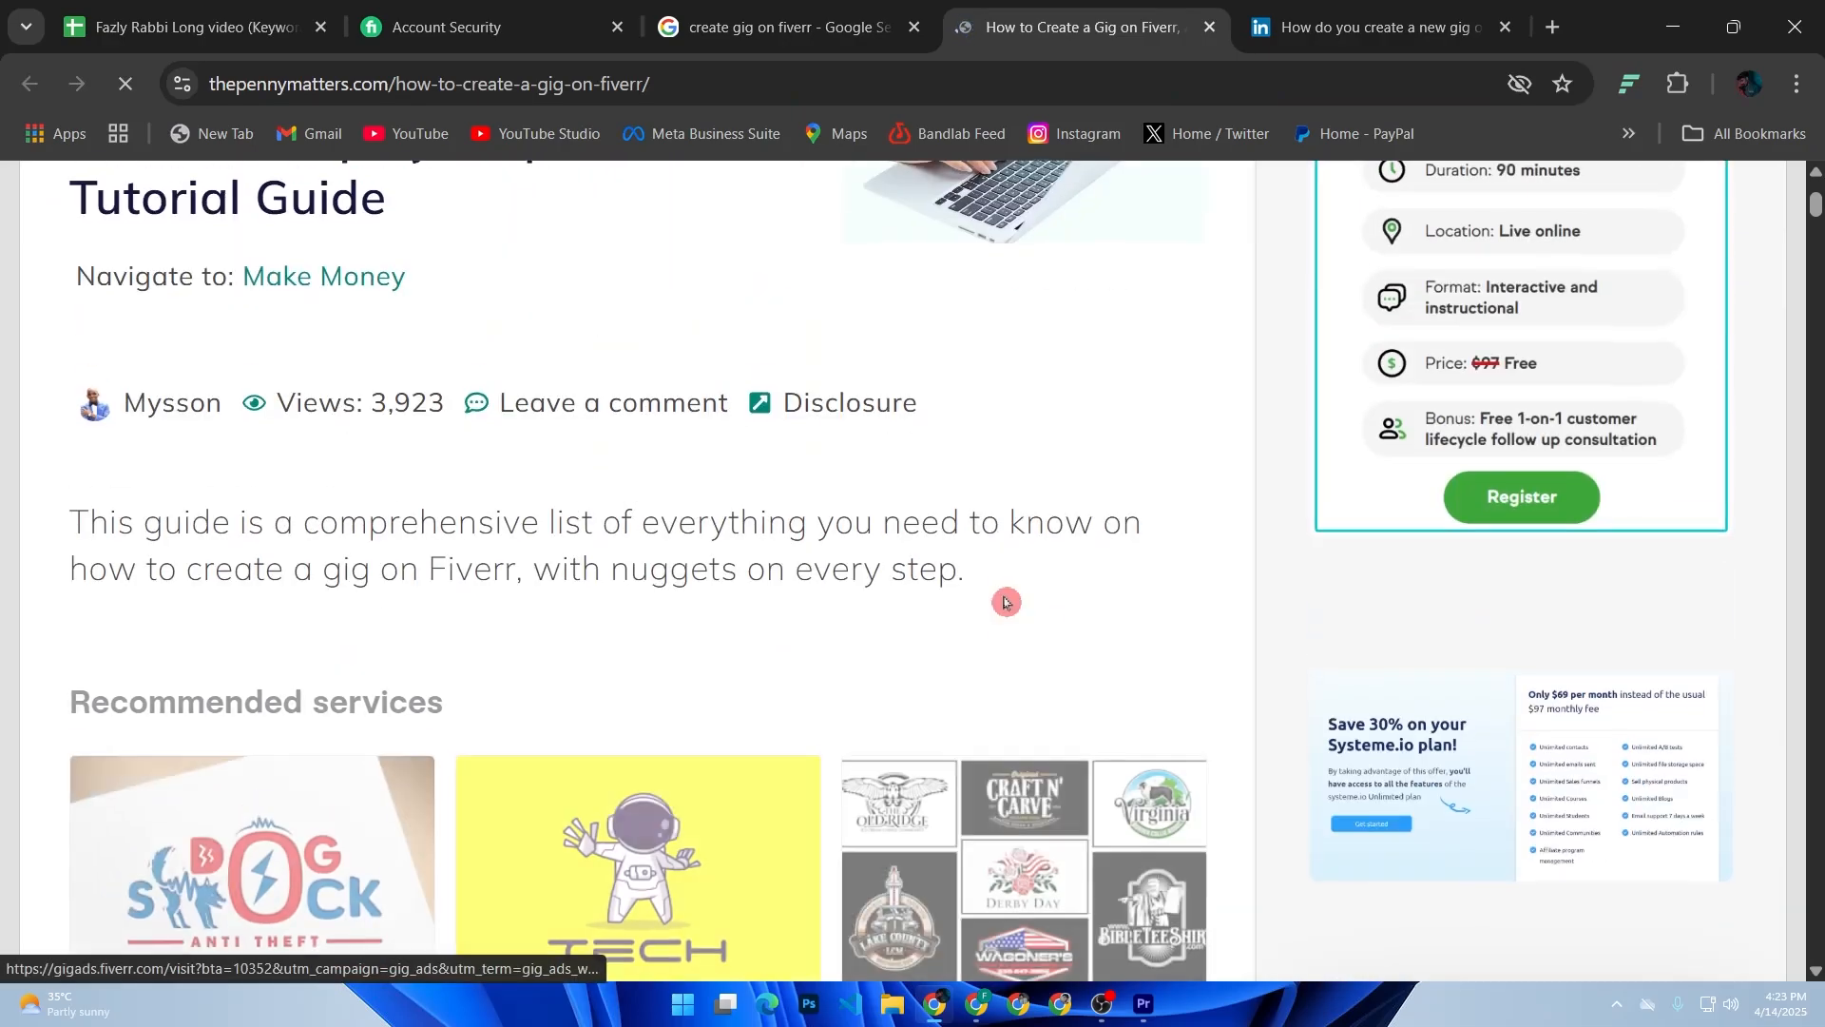
scroll(1011, 605, down, 5)
scroll(1013, 605, down, 20)
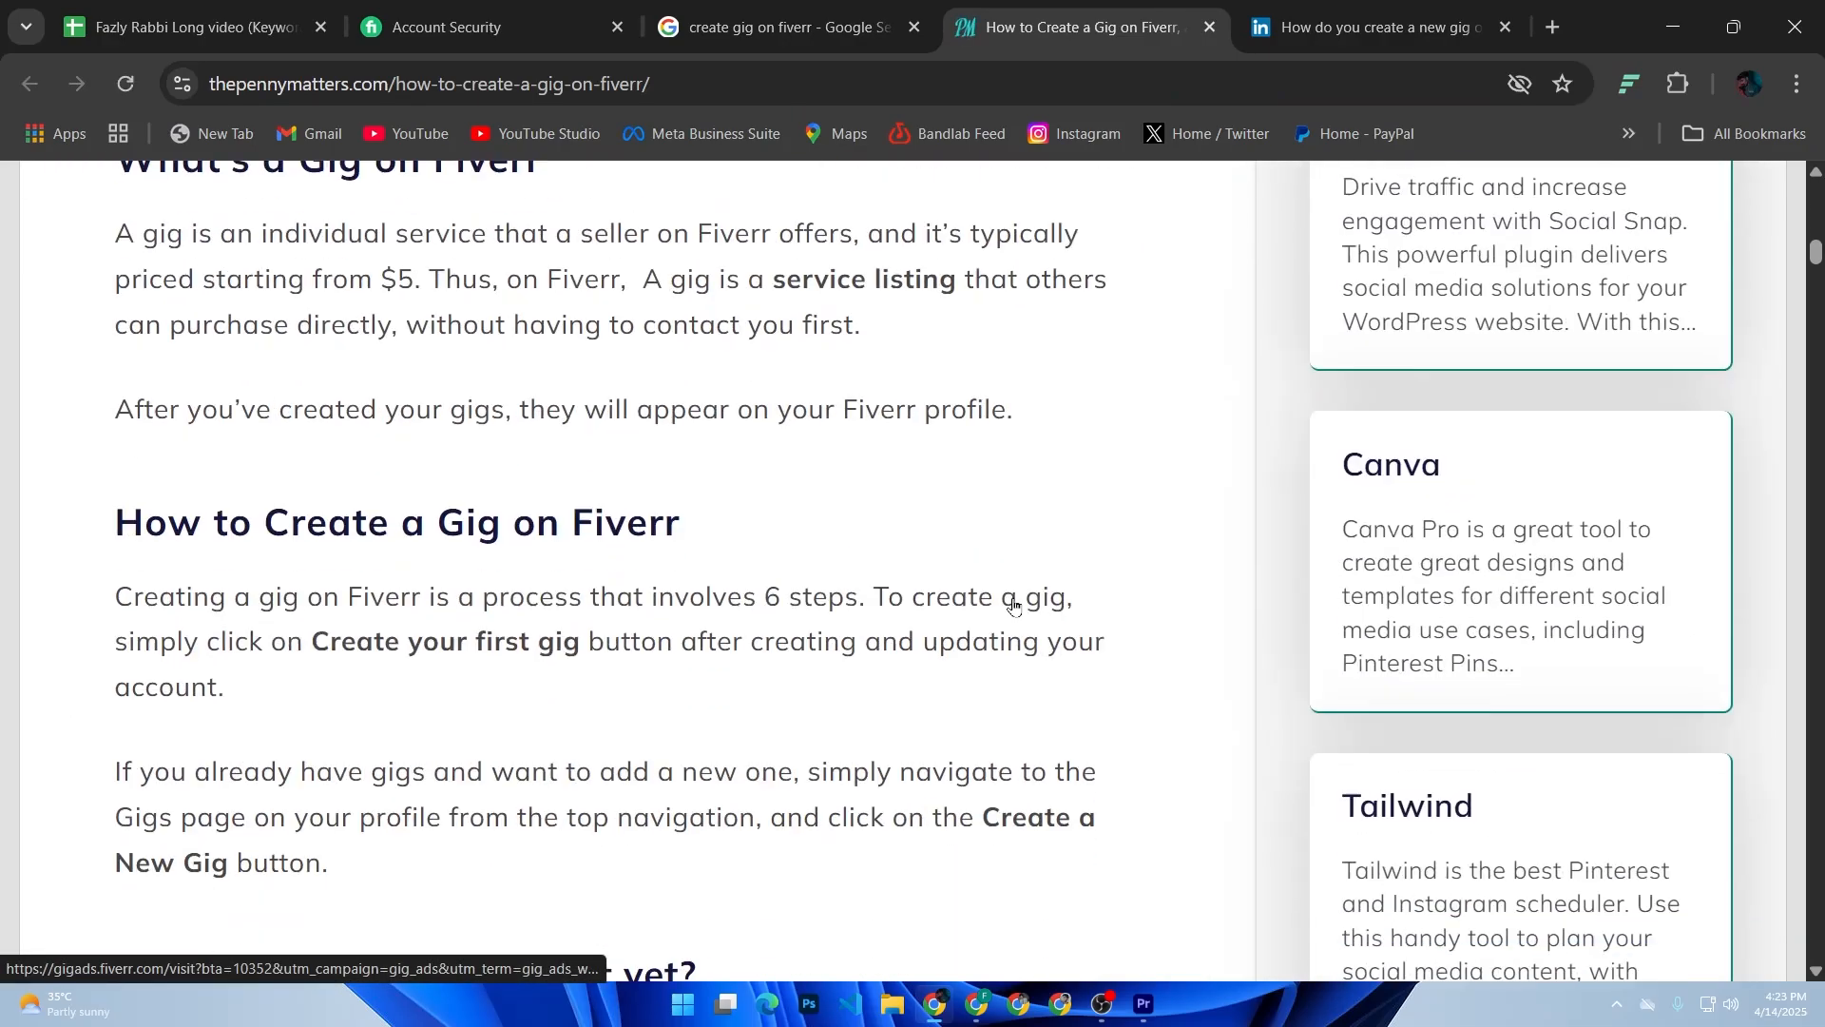
scroll(1013, 605, down, 18)
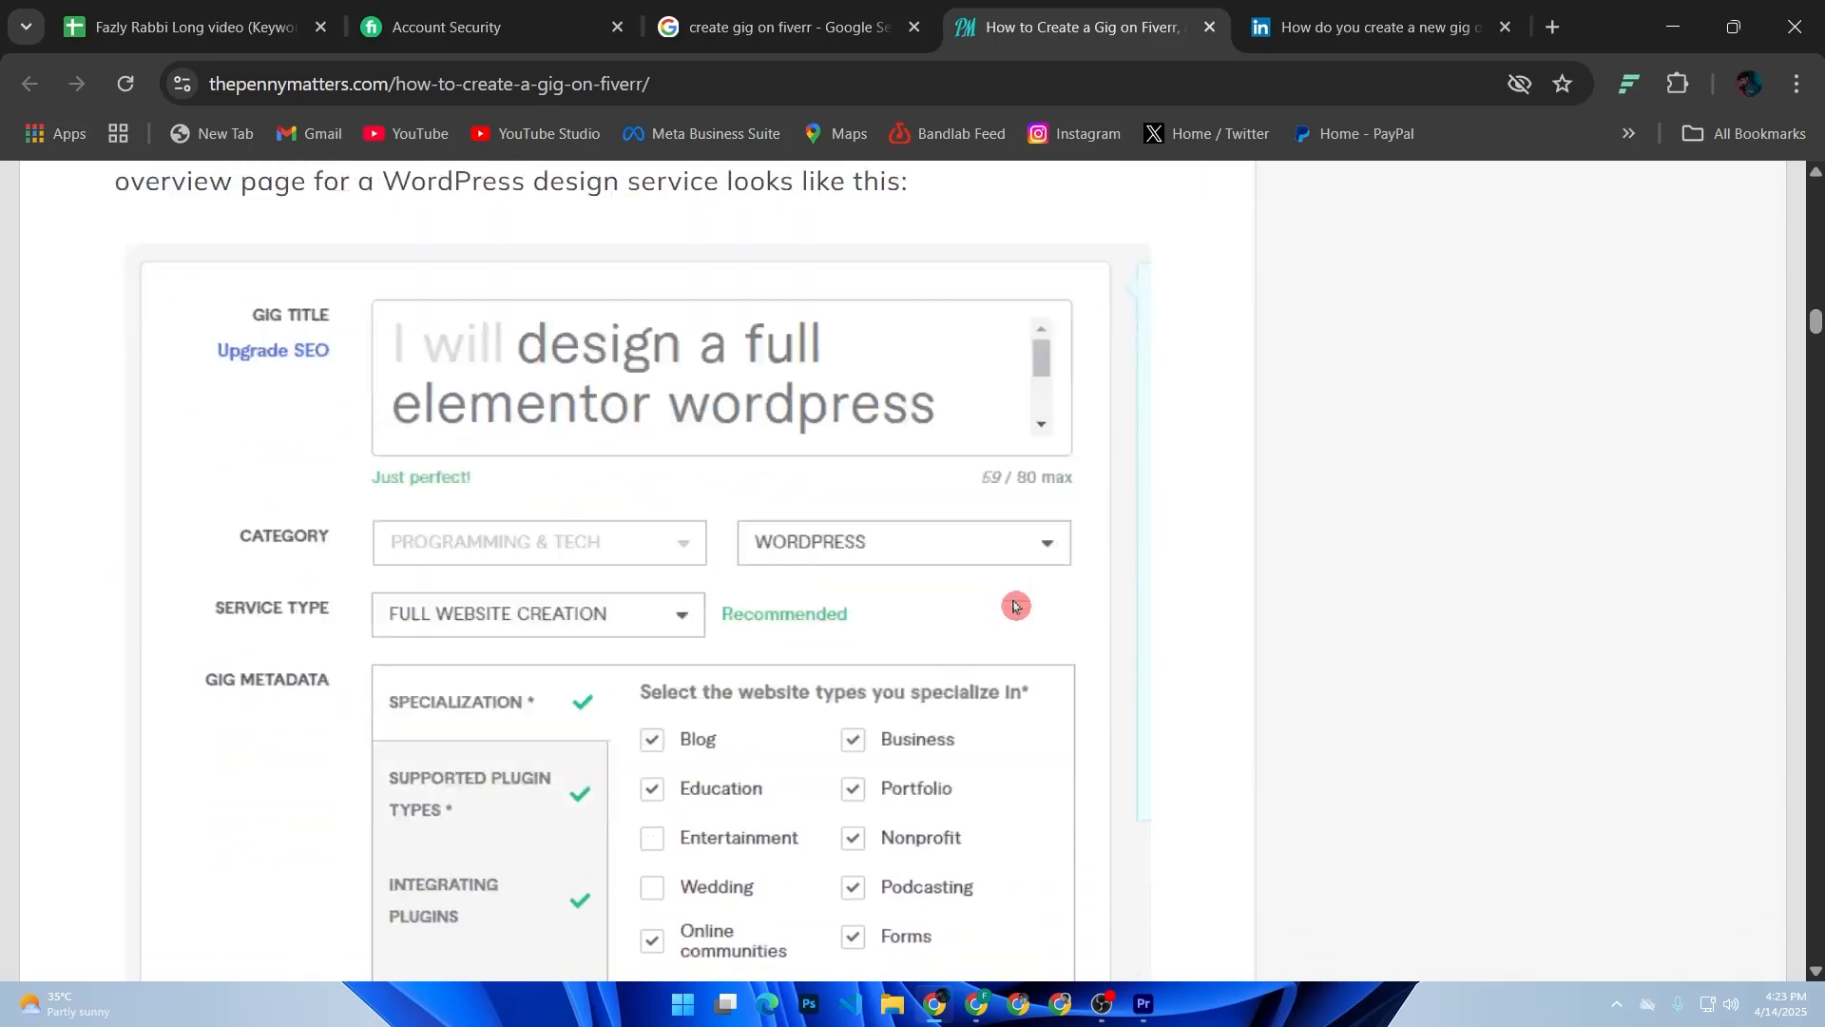
scroll(1013, 604, down, 15)
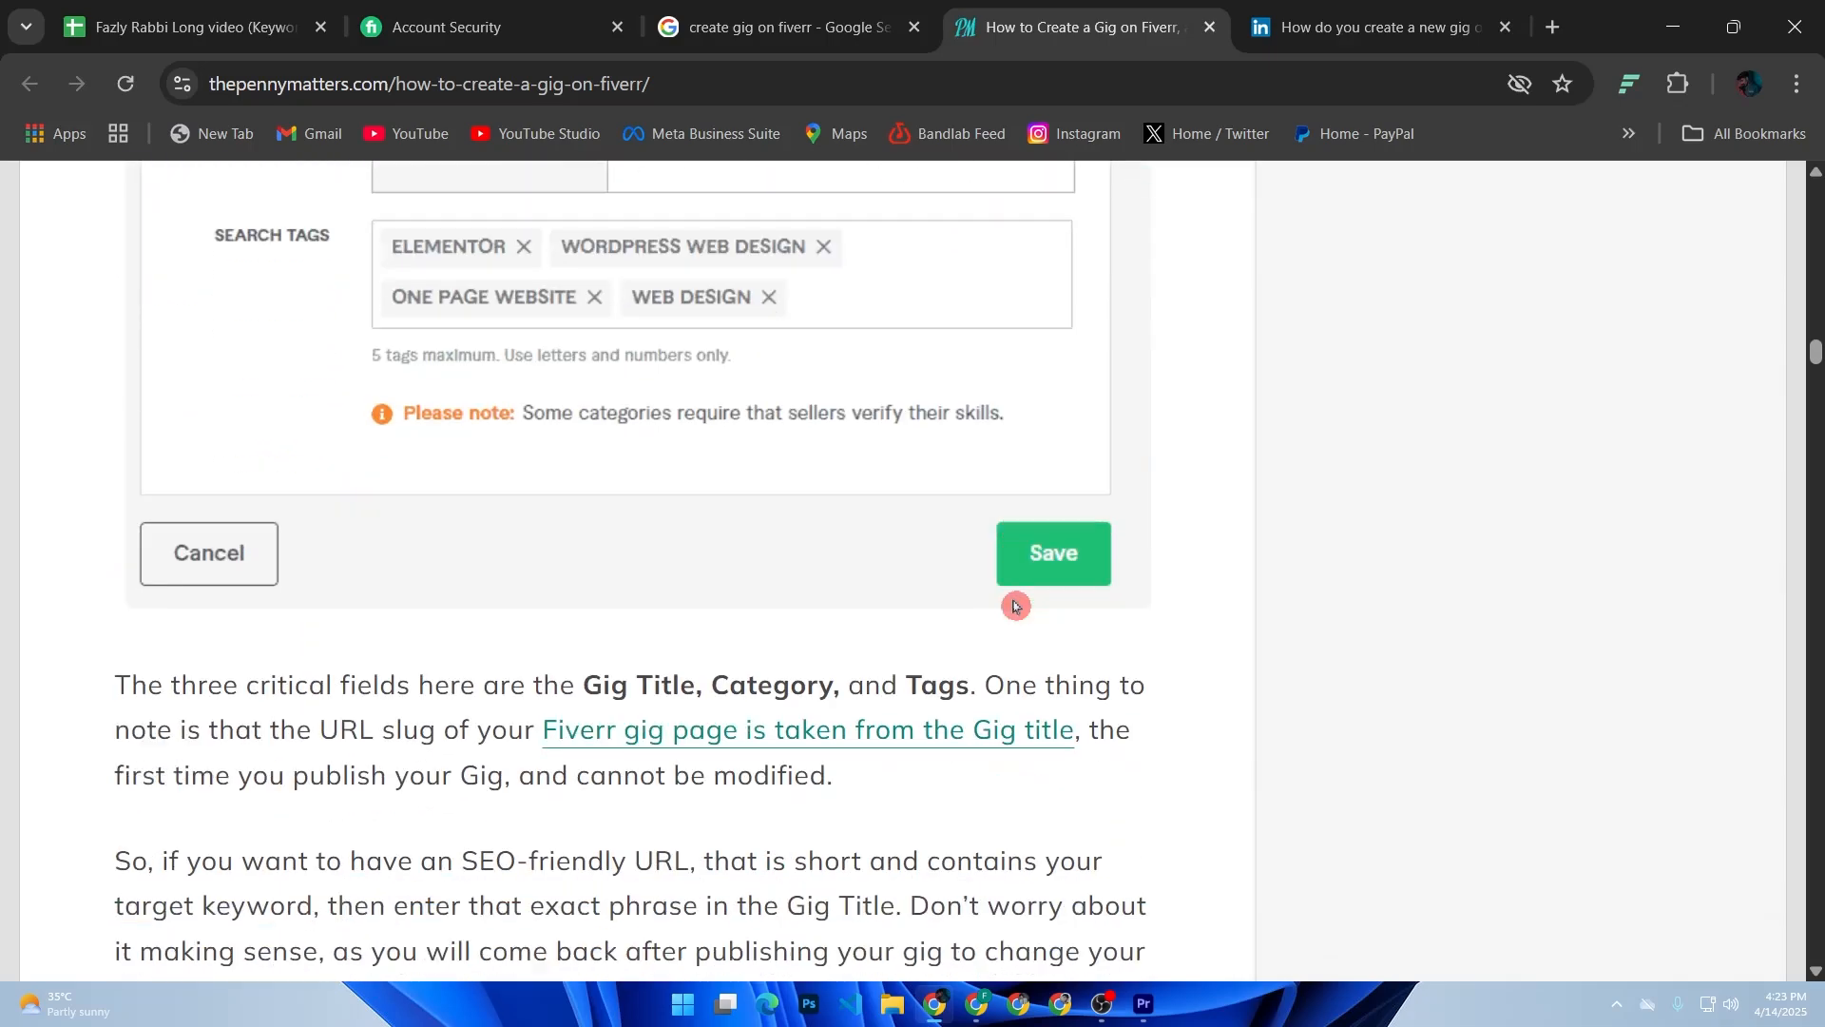
Examine the guide's Scope and Pricing step, including the Basic, Standard and Premium packages, pricing tips and extra services
scroll(1013, 605, down, 4)
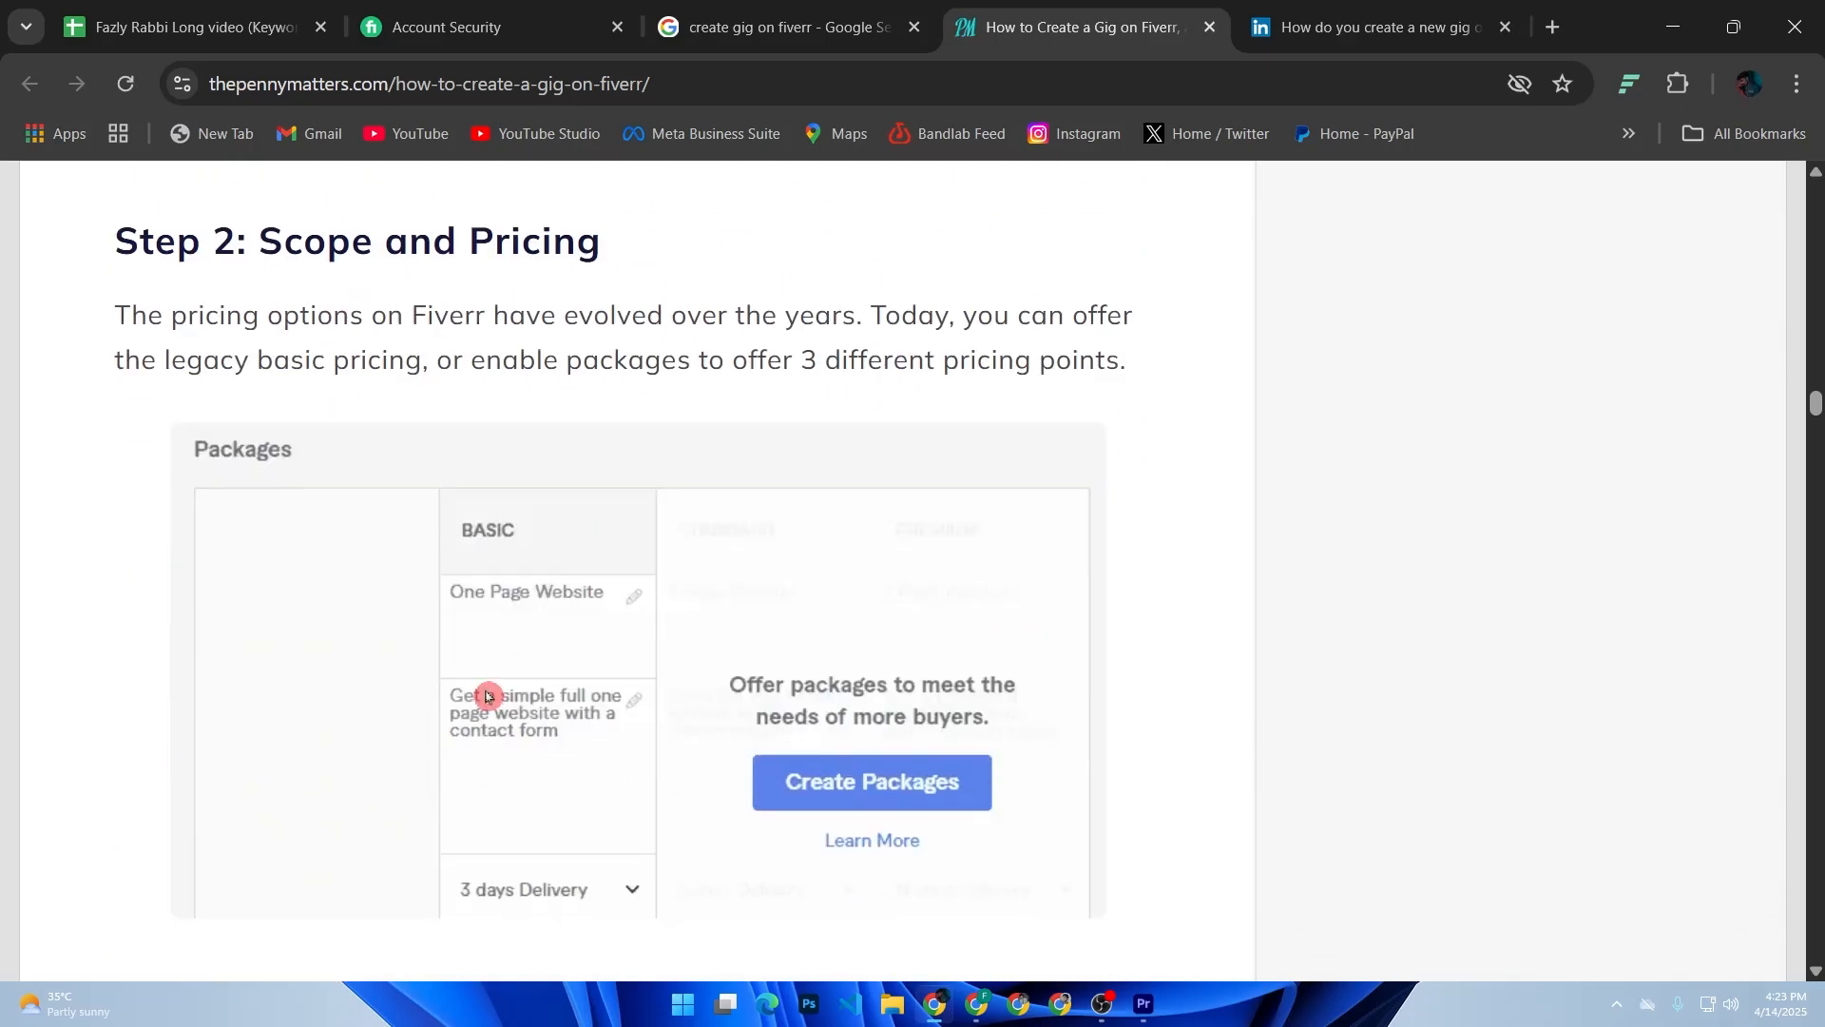
scroll(535, 630, down, 5)
scroll(539, 636, down, 2)
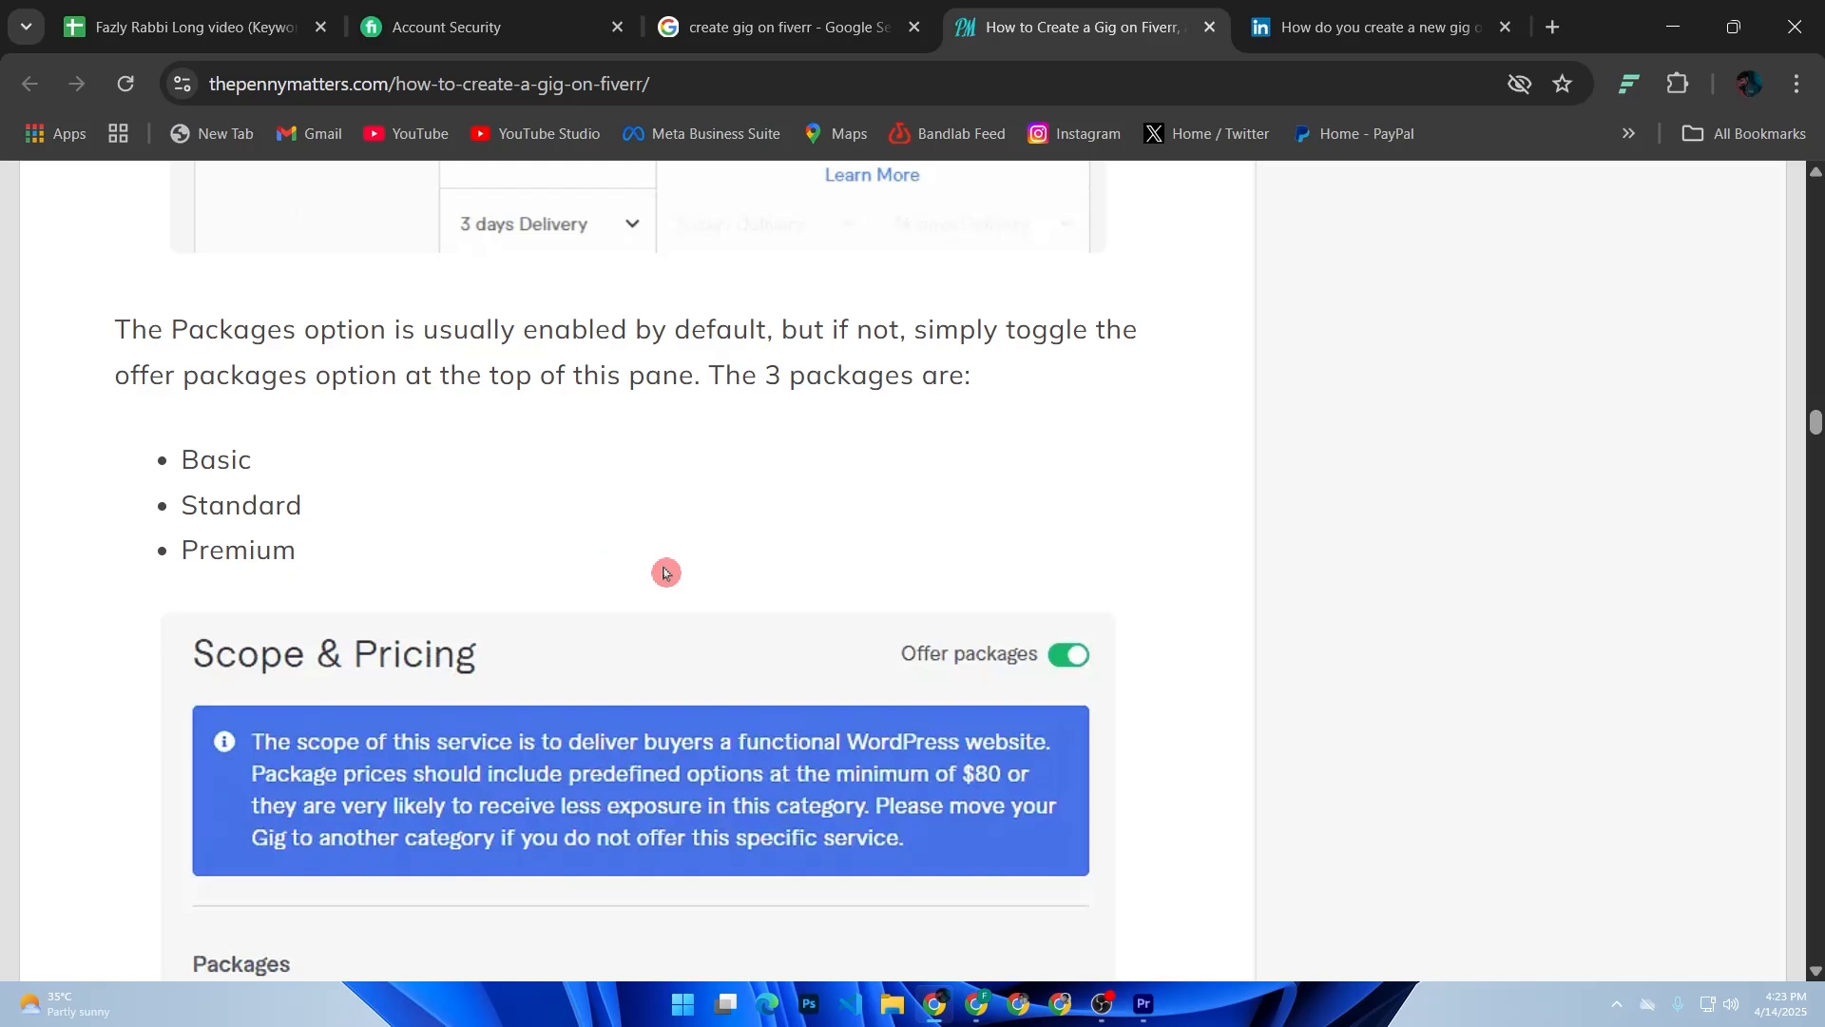
scroll(666, 573, down, 2)
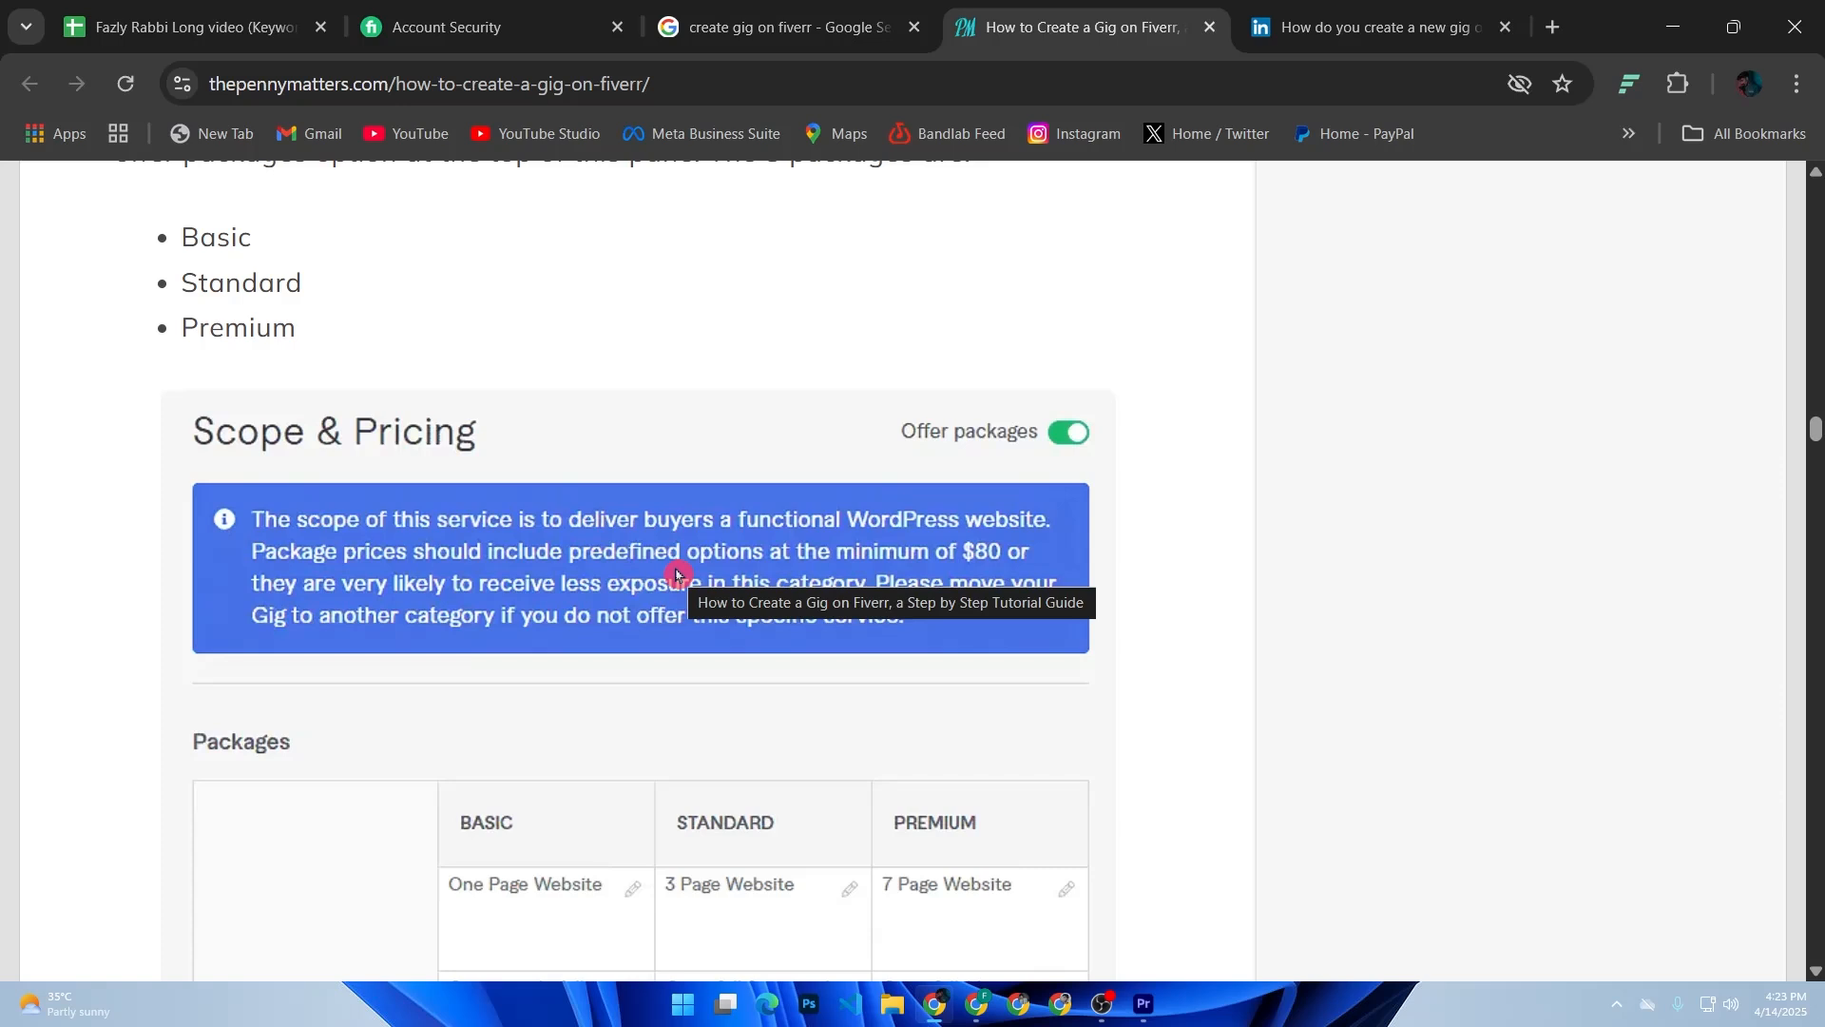
scroll(675, 574, down, 2)
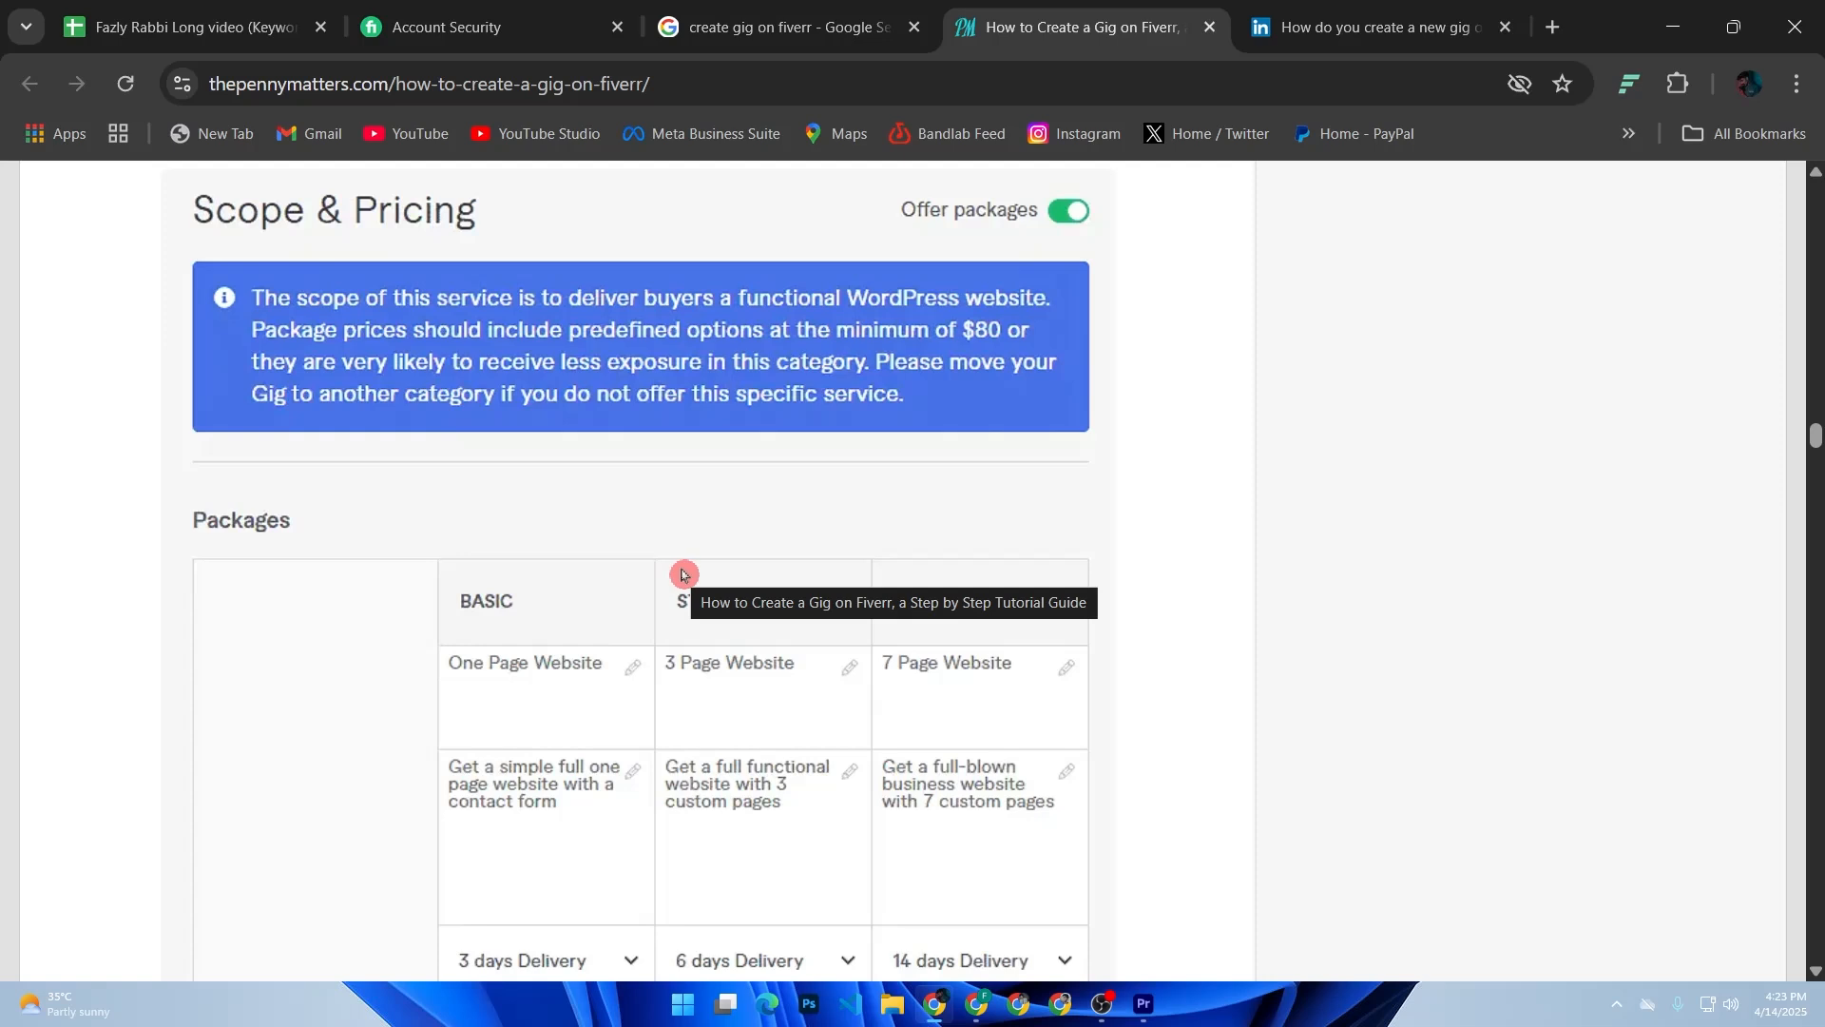
scroll(682, 575, down, 5)
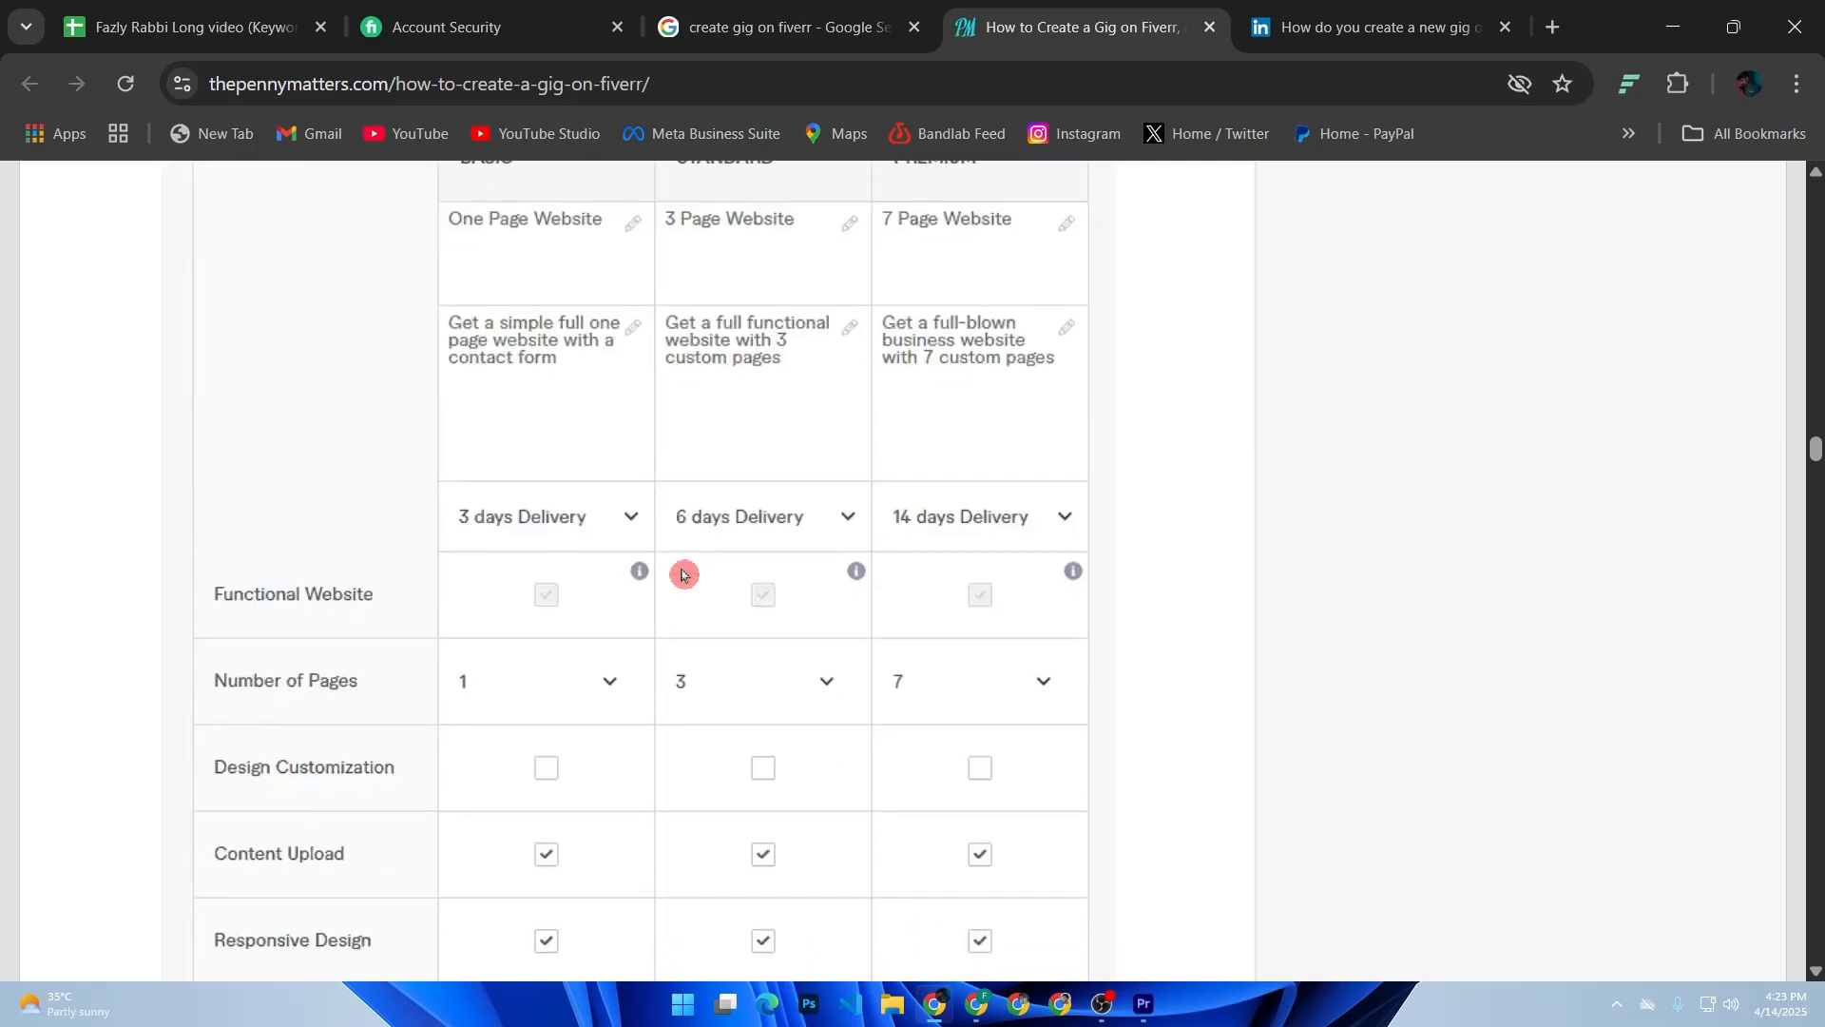
scroll(683, 575, down, 7)
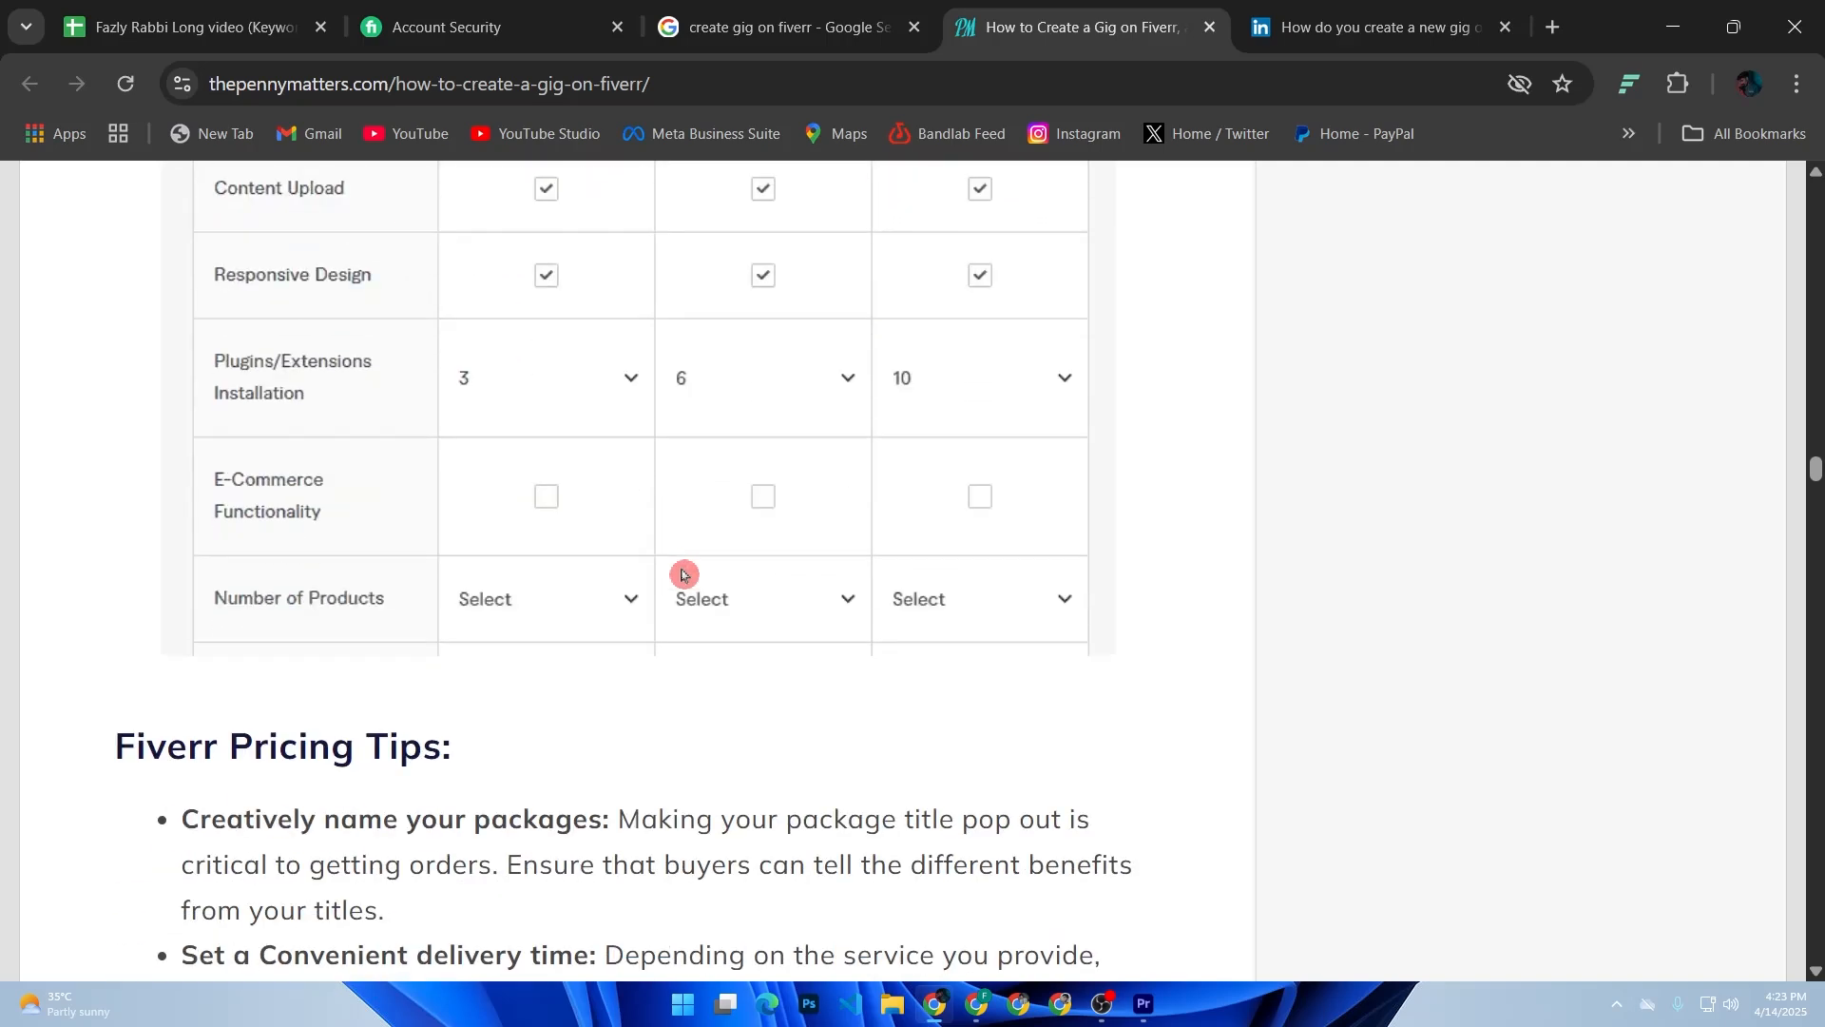
scroll(683, 576, down, 9)
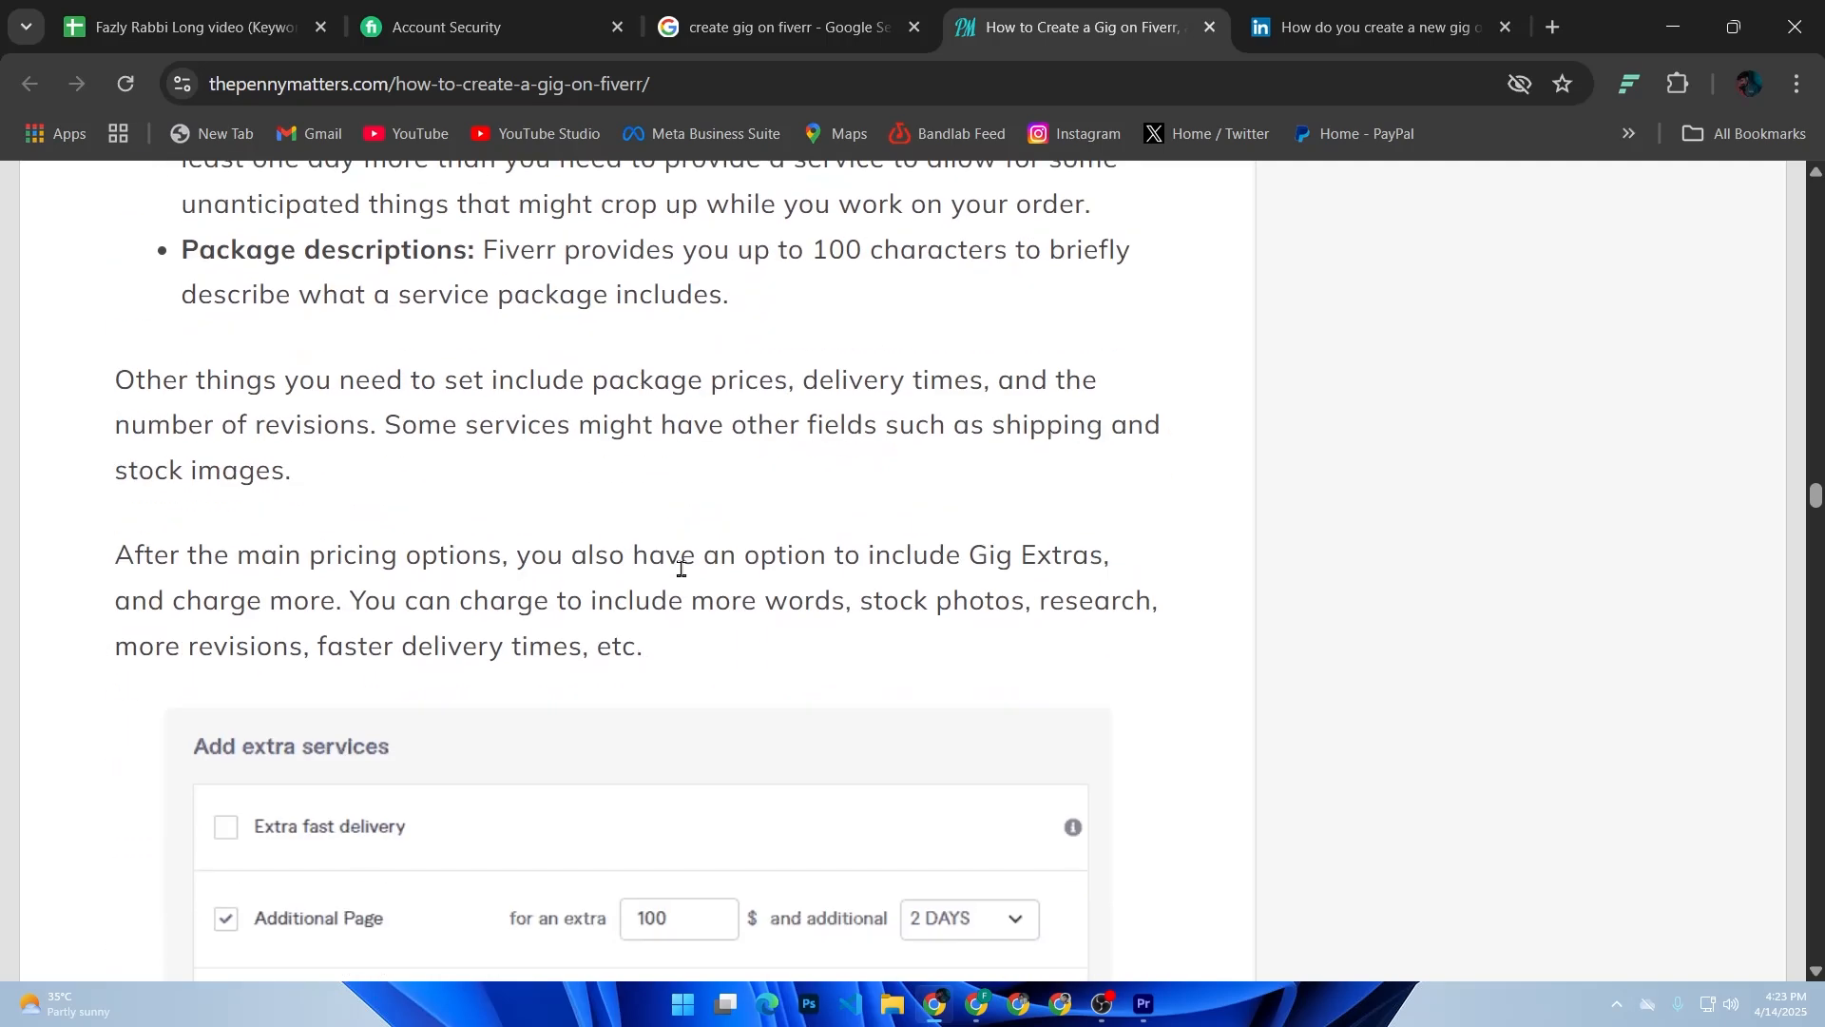
scroll(683, 571, down, 2)
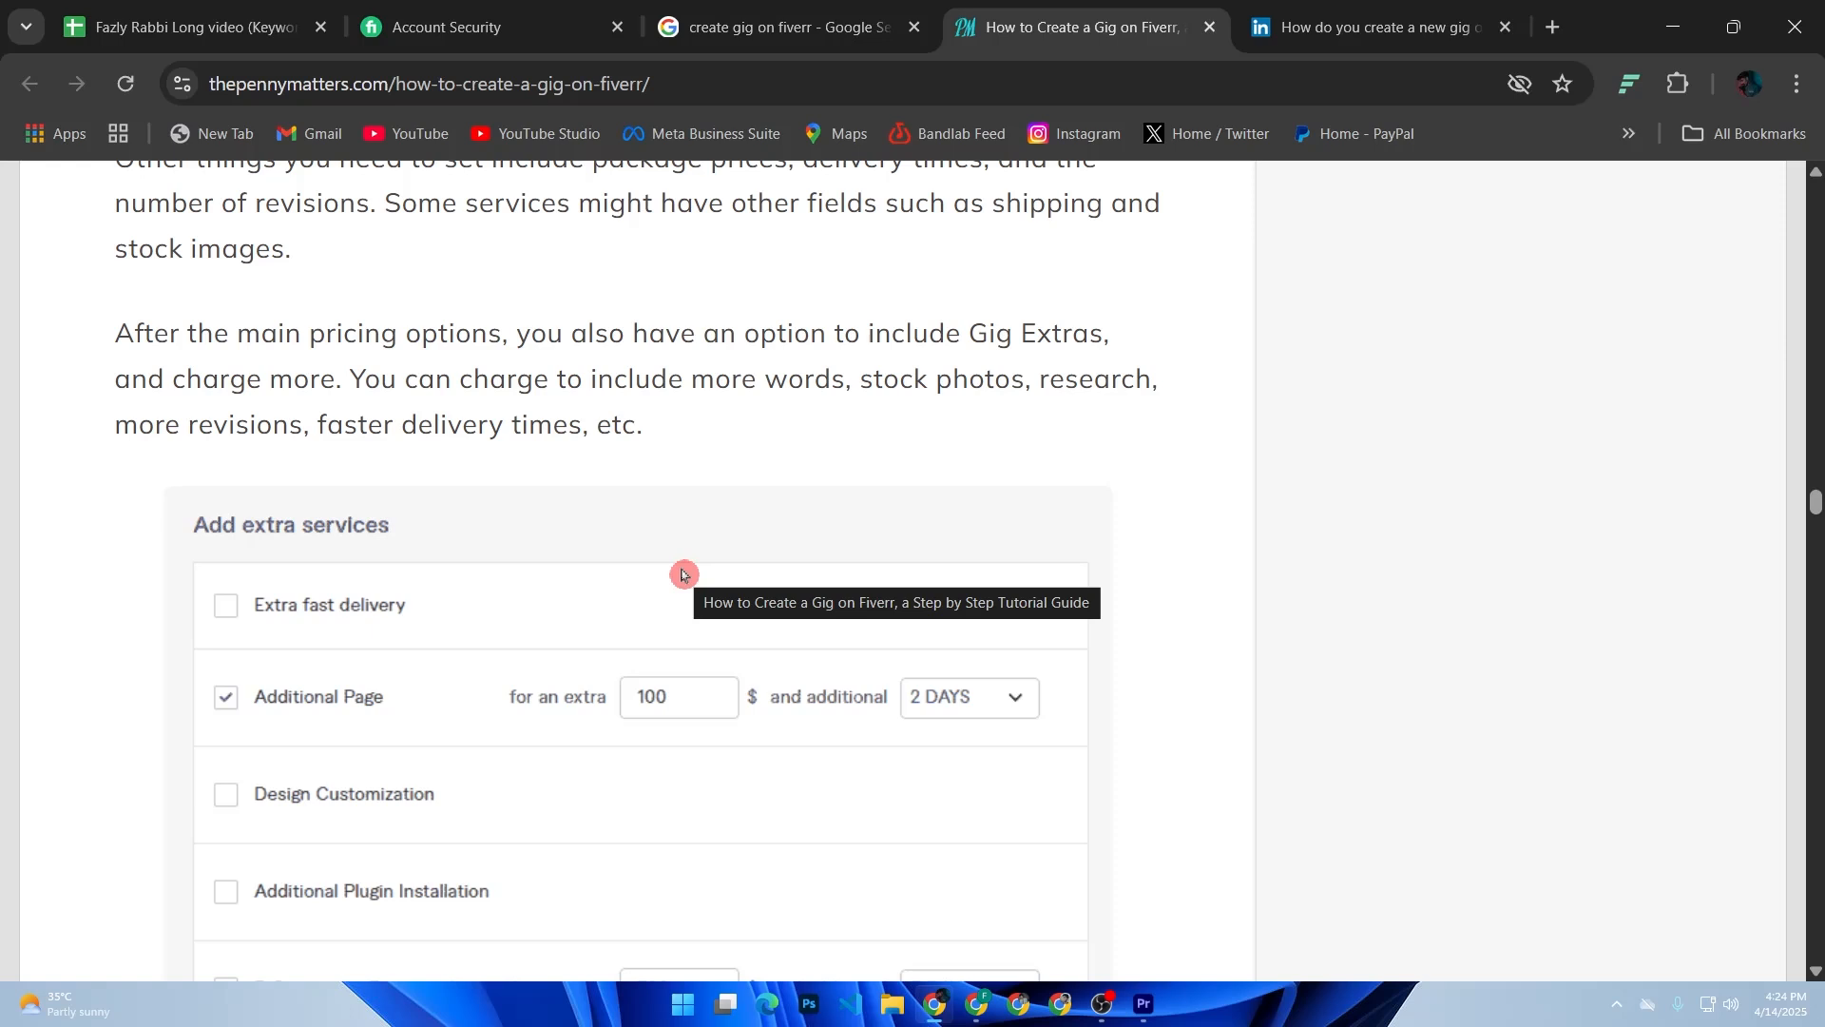